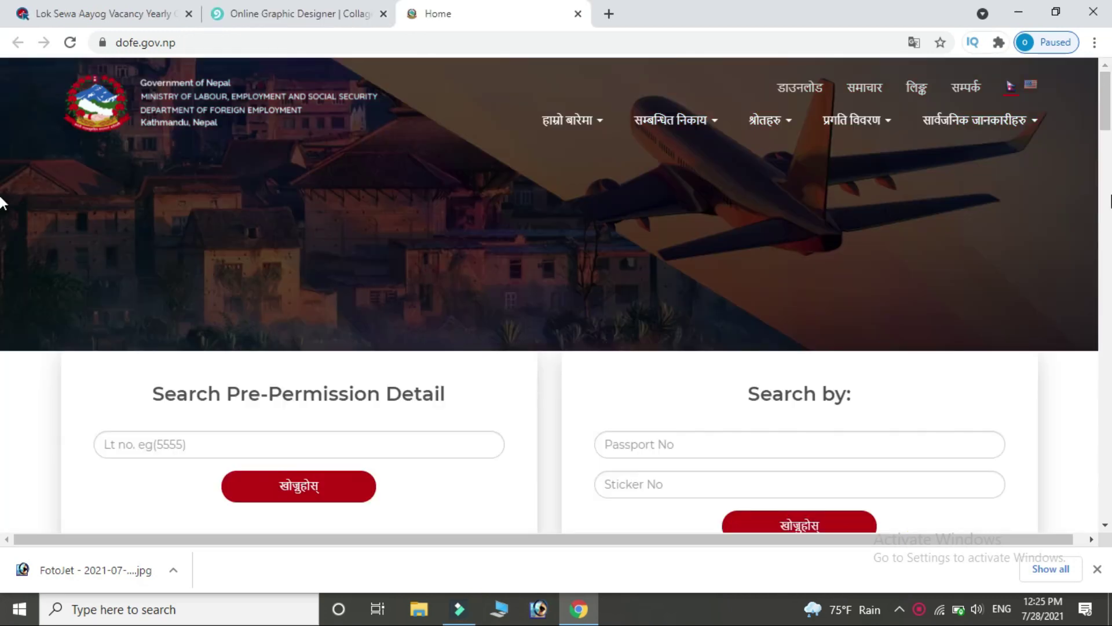
Open the 'अनलाईन श्रम स्वीकृति (FEIMS)' portal login from the DoFE home page.
scroll(2, 133, "down", 5)
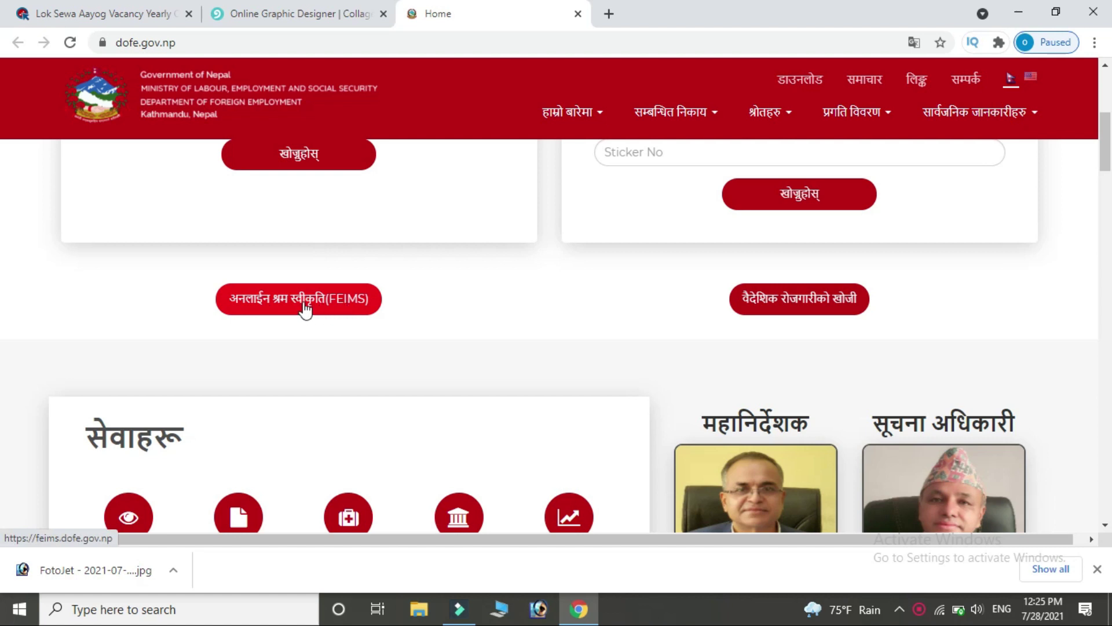
left_click(323, 307)
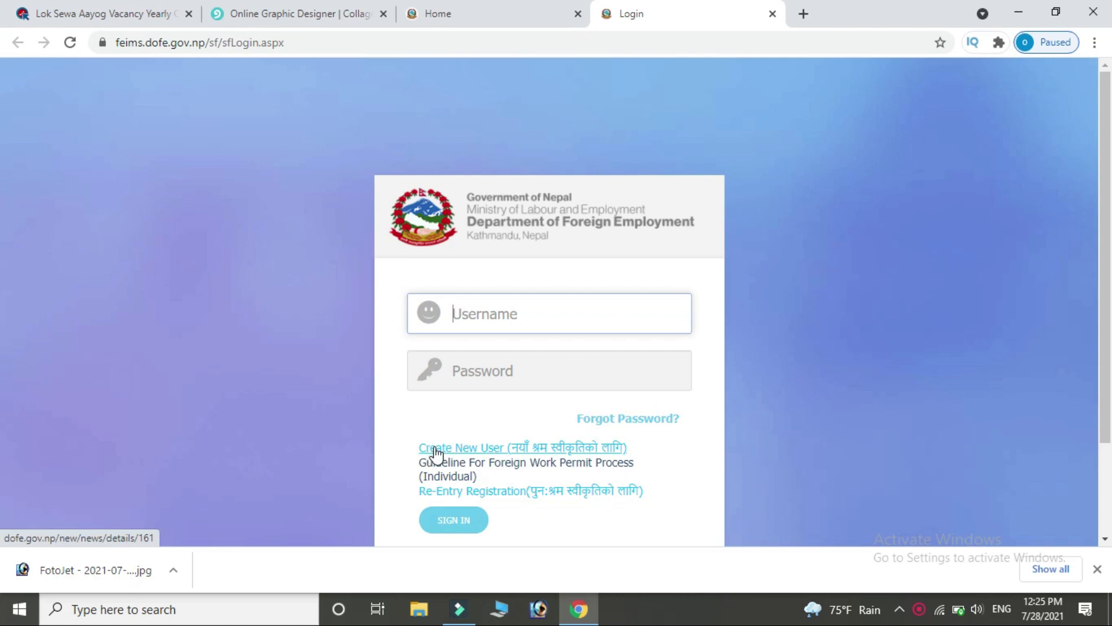
Register a new individual FEIMS user with passport number and email, and acknowledge the confirmation notice.
left_click(488, 451)
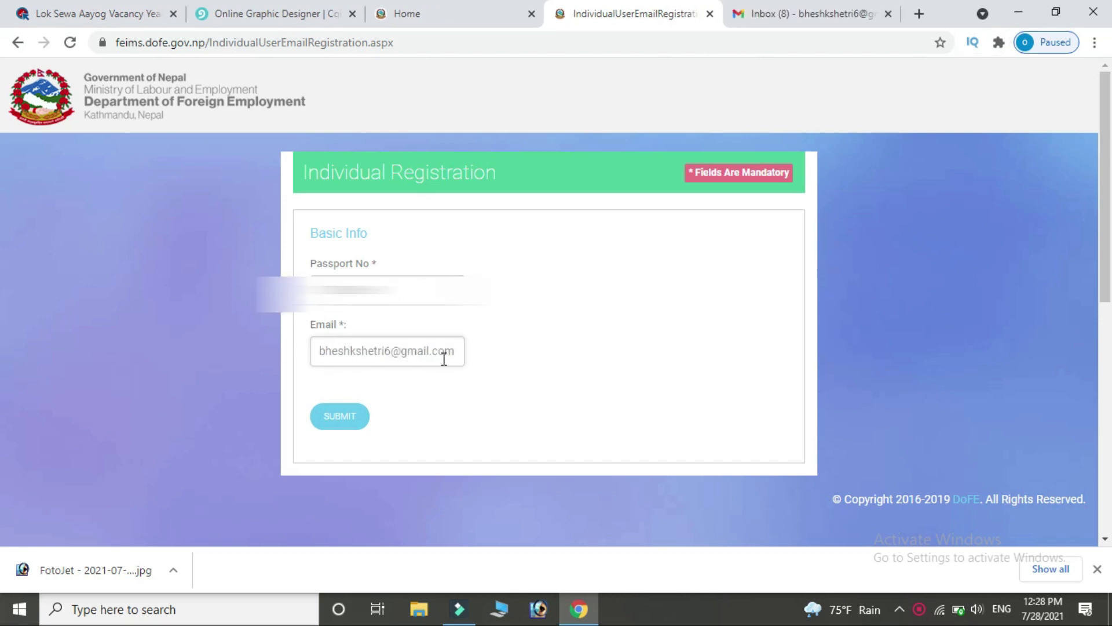
left_click(328, 426)
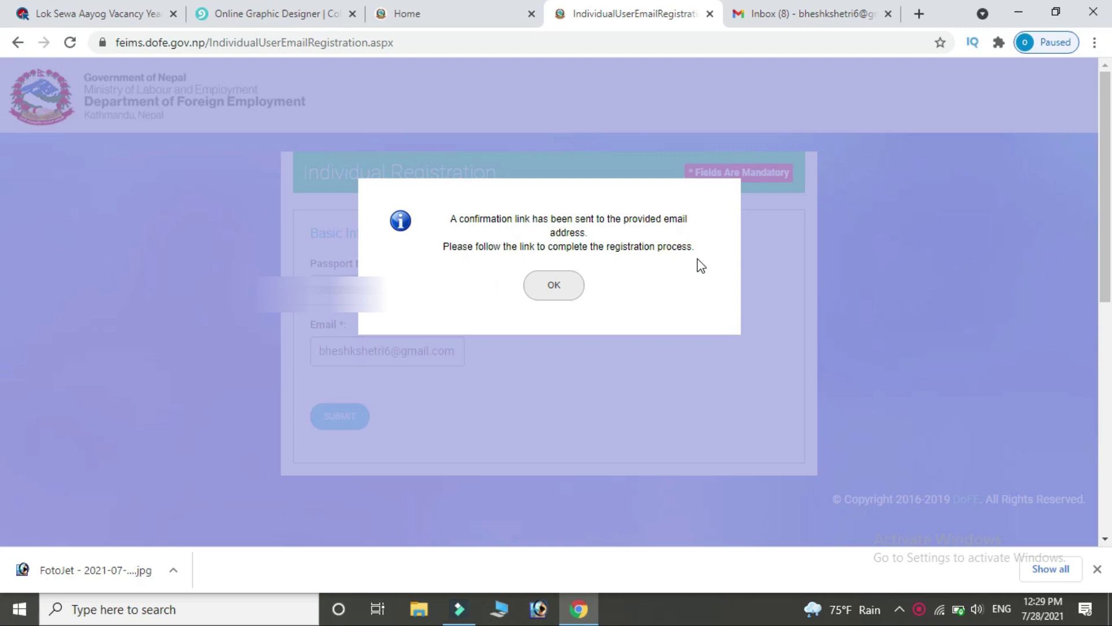
left_click(571, 290)
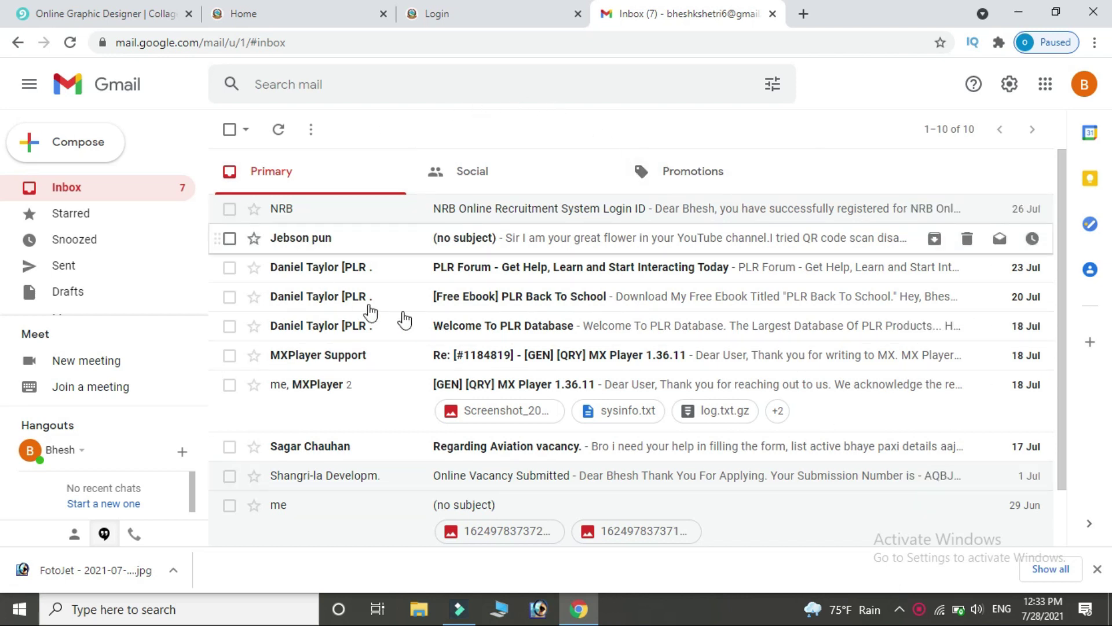
Open the 'DOFE Registration Link' email in Gmail's Spam folder and follow its registration link.
left_click(280, 130)
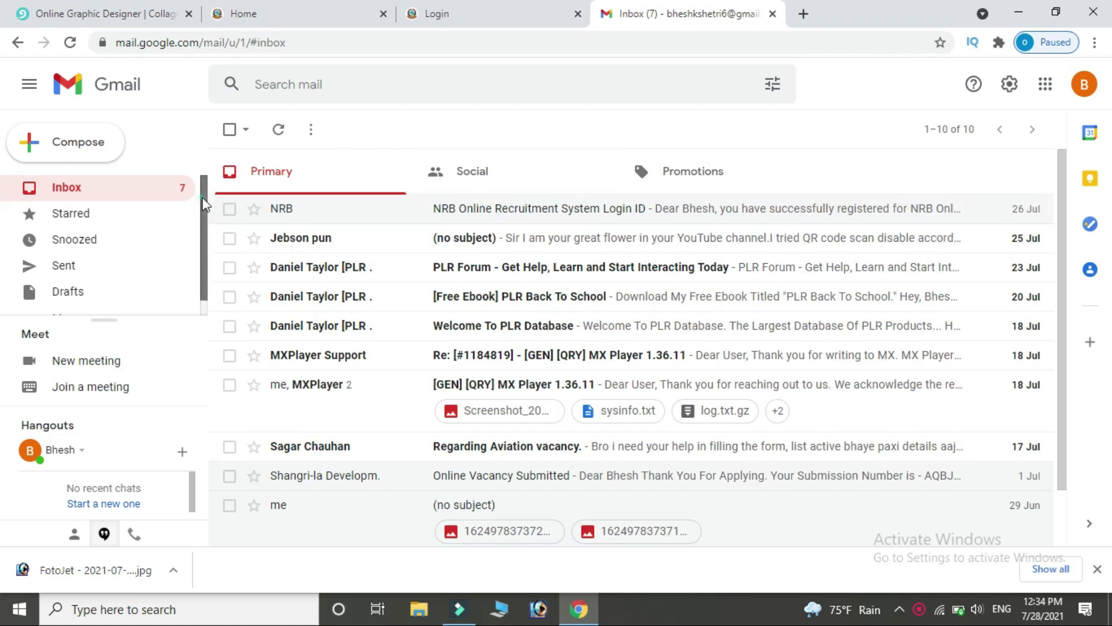
scroll(204, 208, "down", 1)
left_click(73, 302)
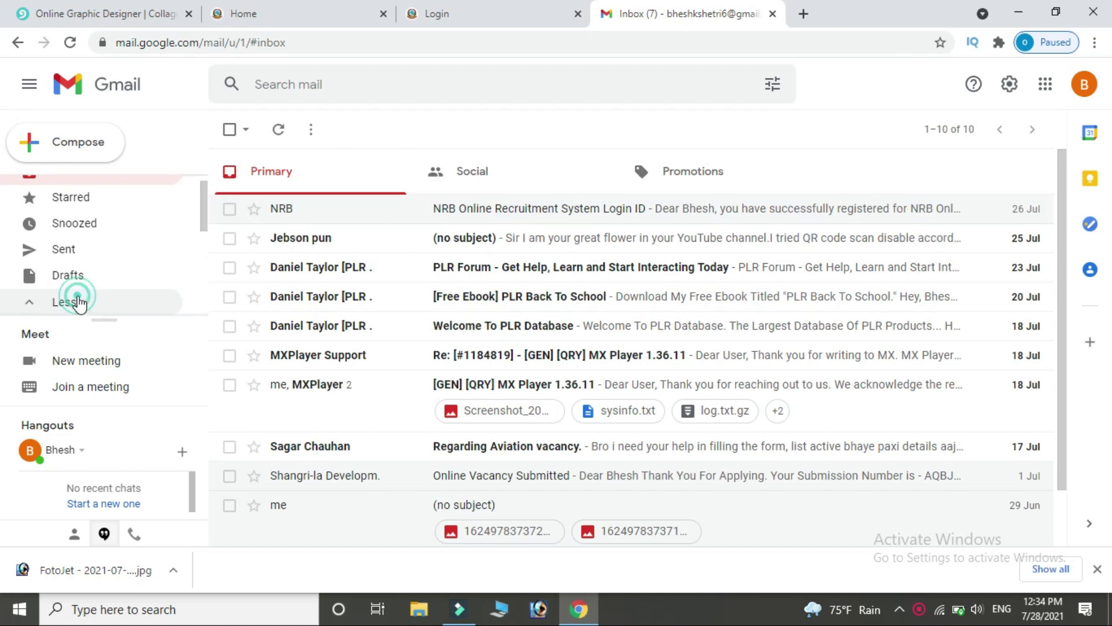
left_click_drag(203, 223, 204, 292)
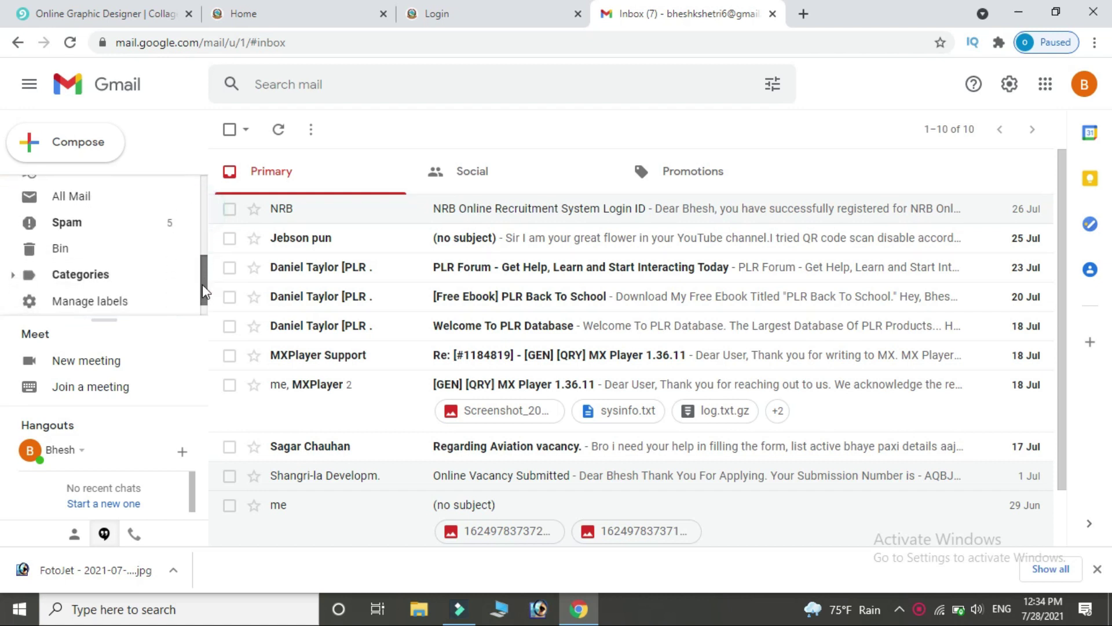
left_click(116, 226)
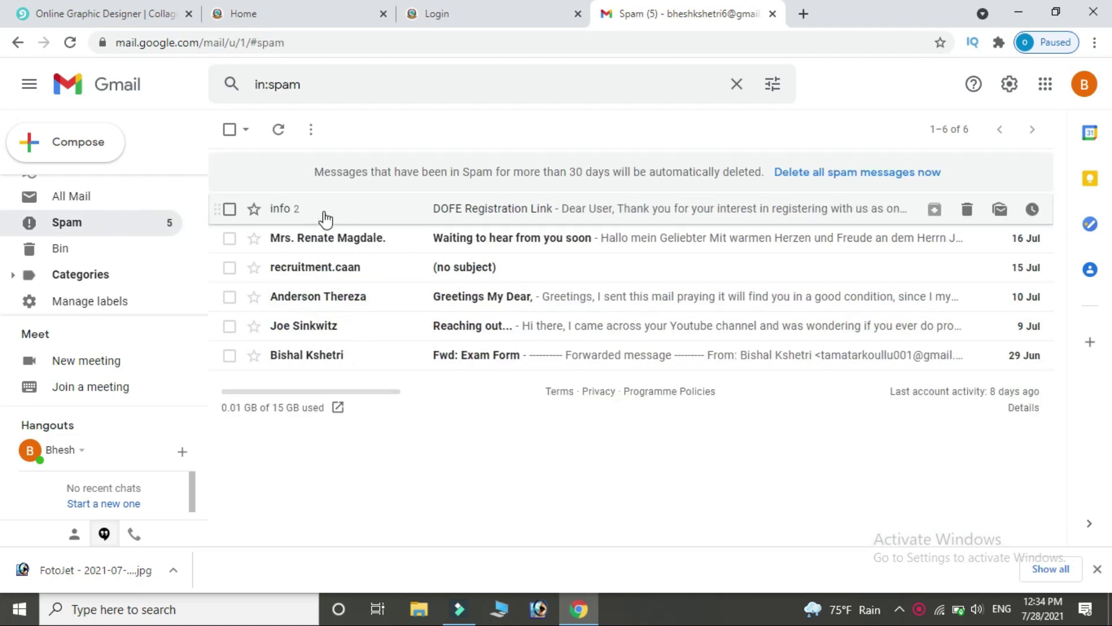
left_click(542, 213)
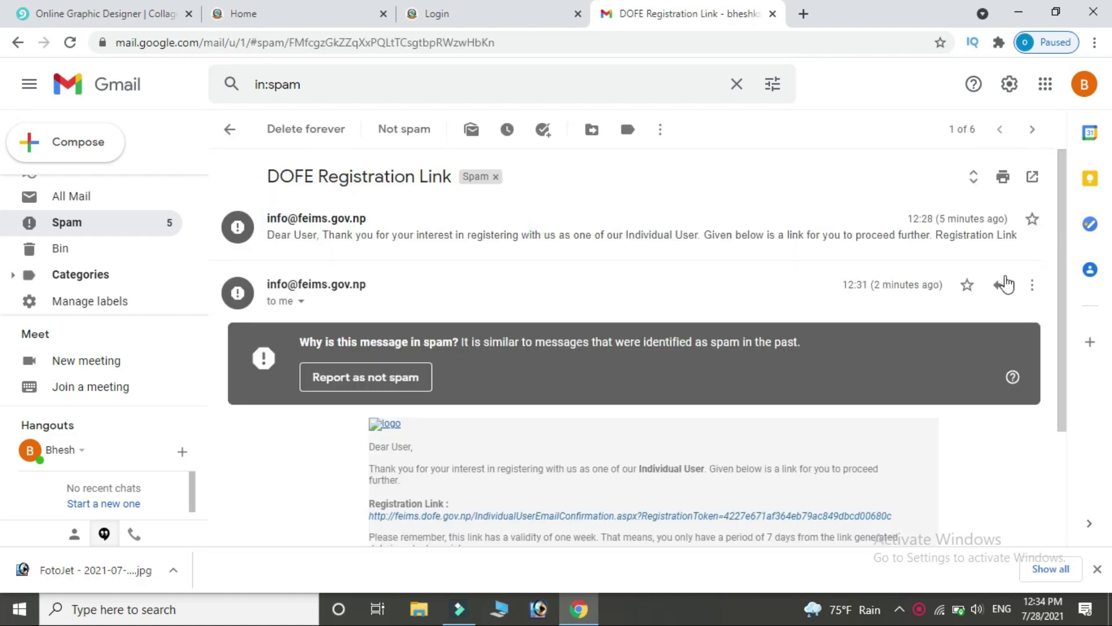
left_click_drag(1060, 233, 1056, 329)
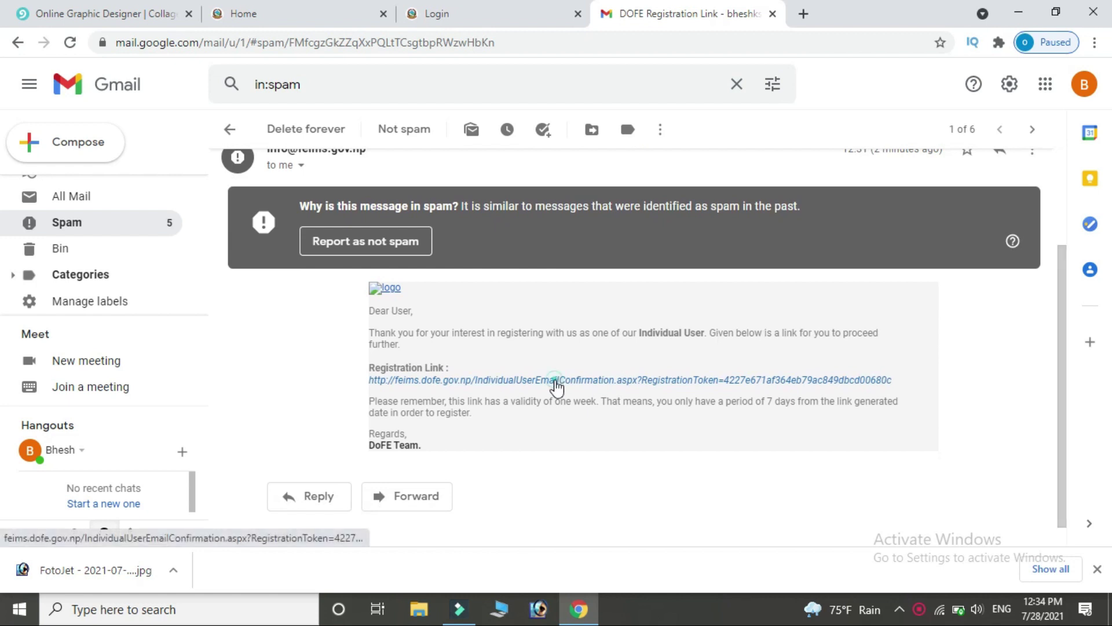
left_click(555, 380)
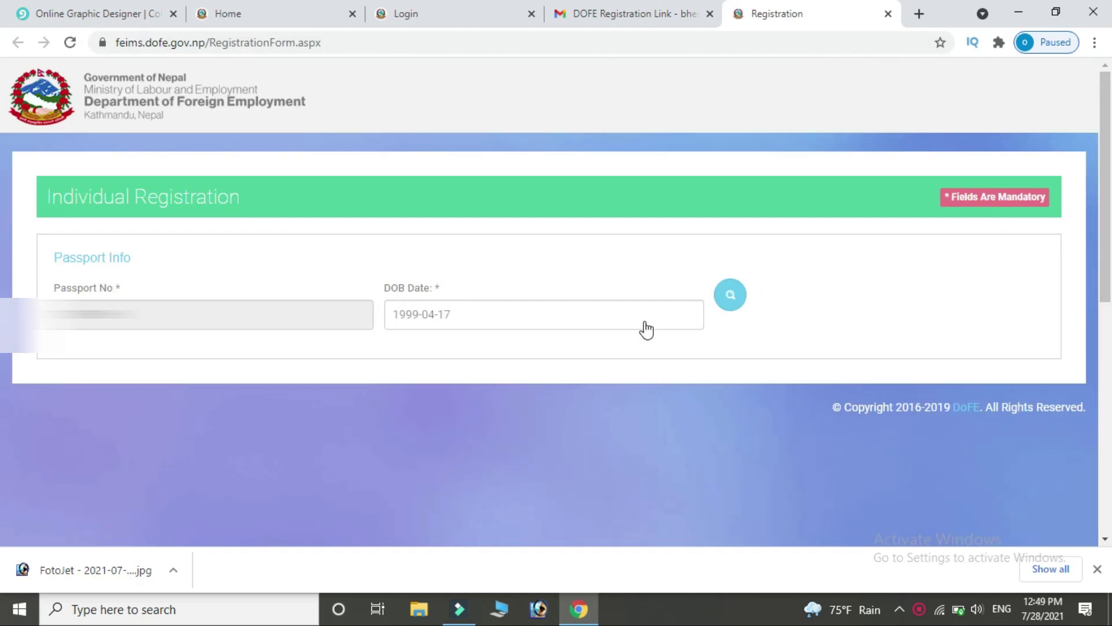
Look up the passport holder's details by birth date and set religion to Hindu.
left_click(732, 299)
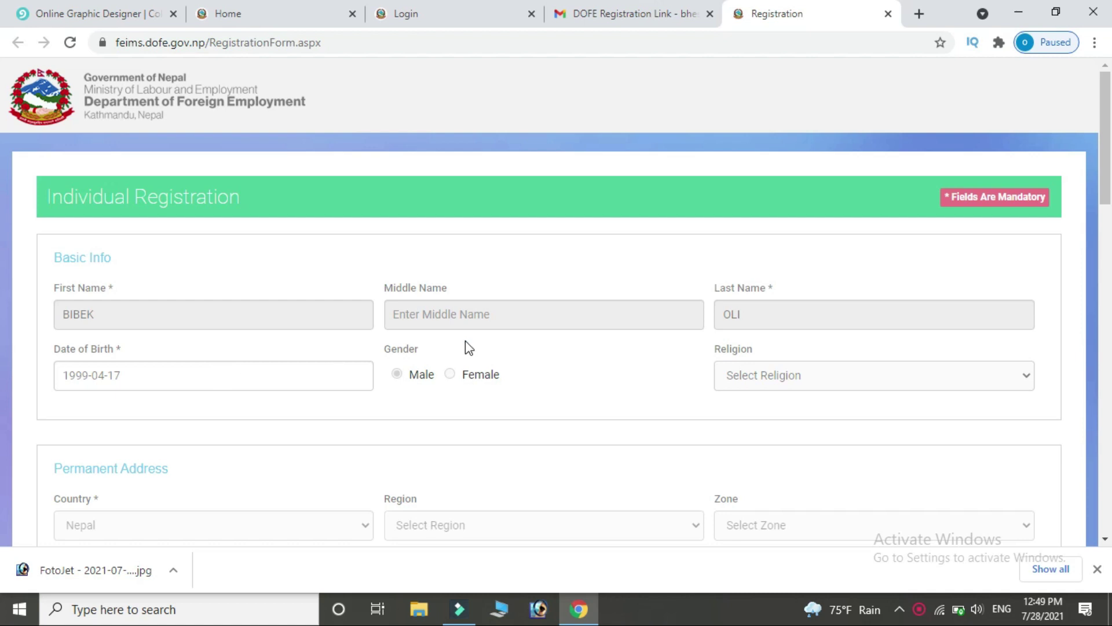
left_click(1030, 375)
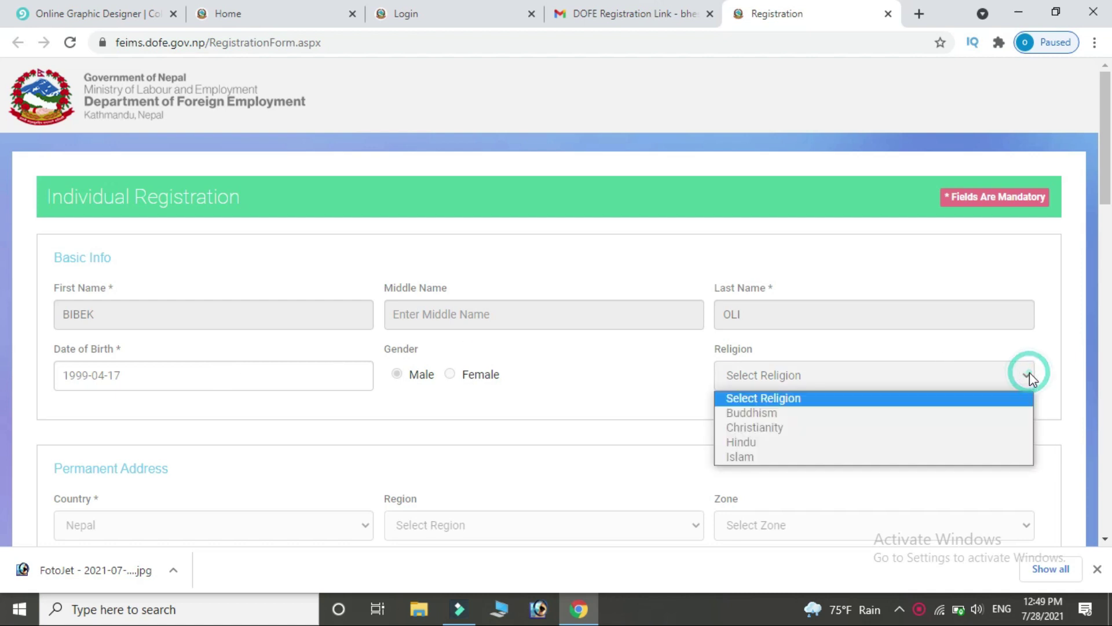
left_click(820, 445)
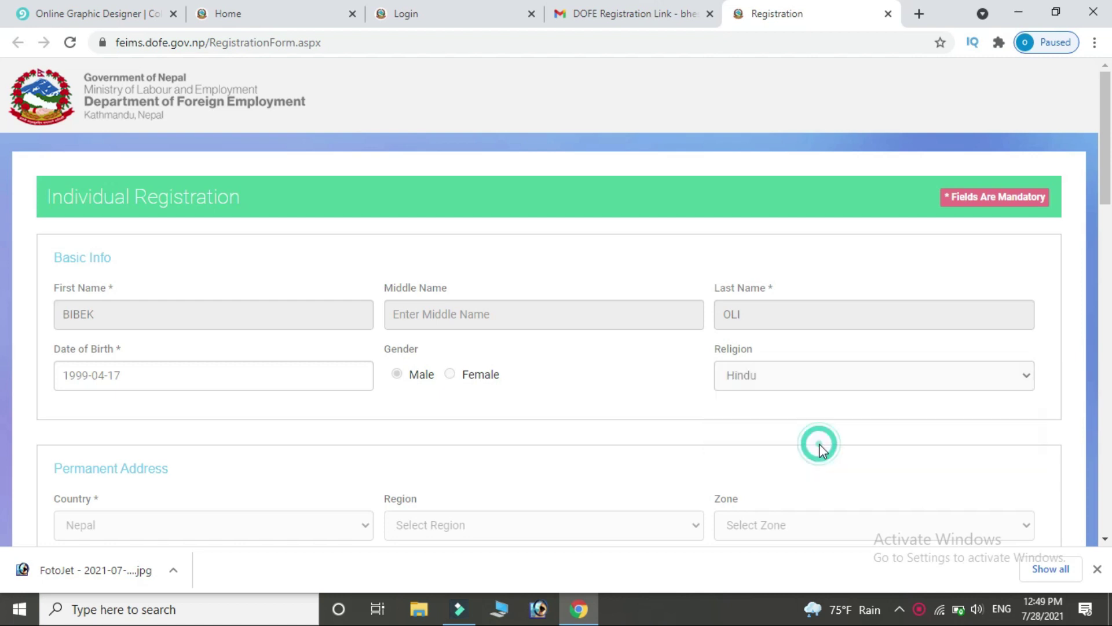
scroll(3, 223, "down", 2)
scroll(3, 223, "down", 3)
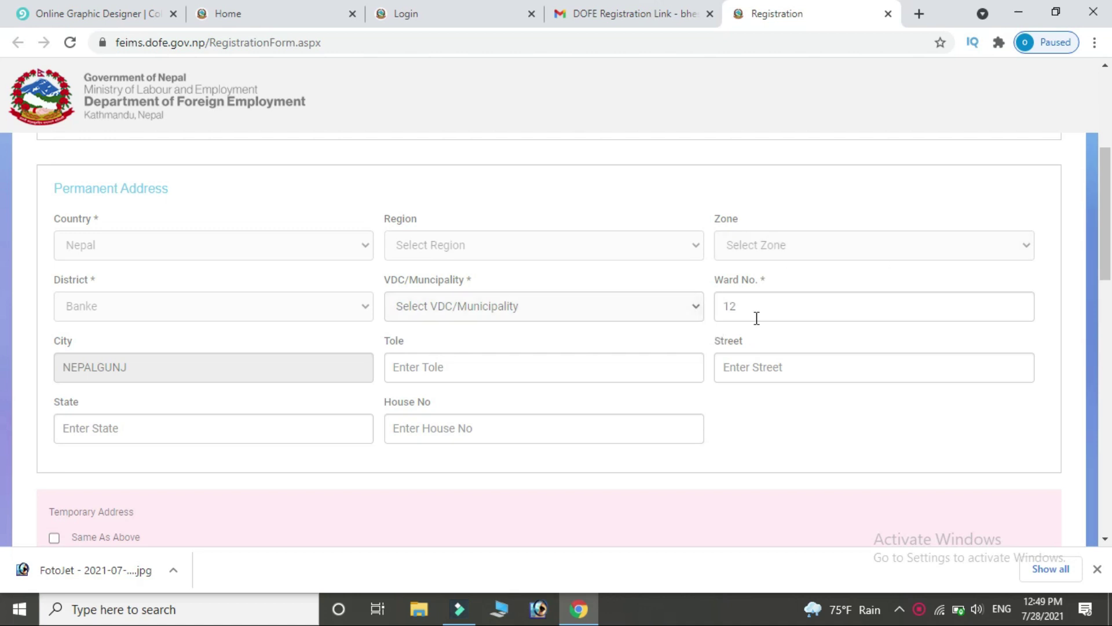
left_click(693, 307)
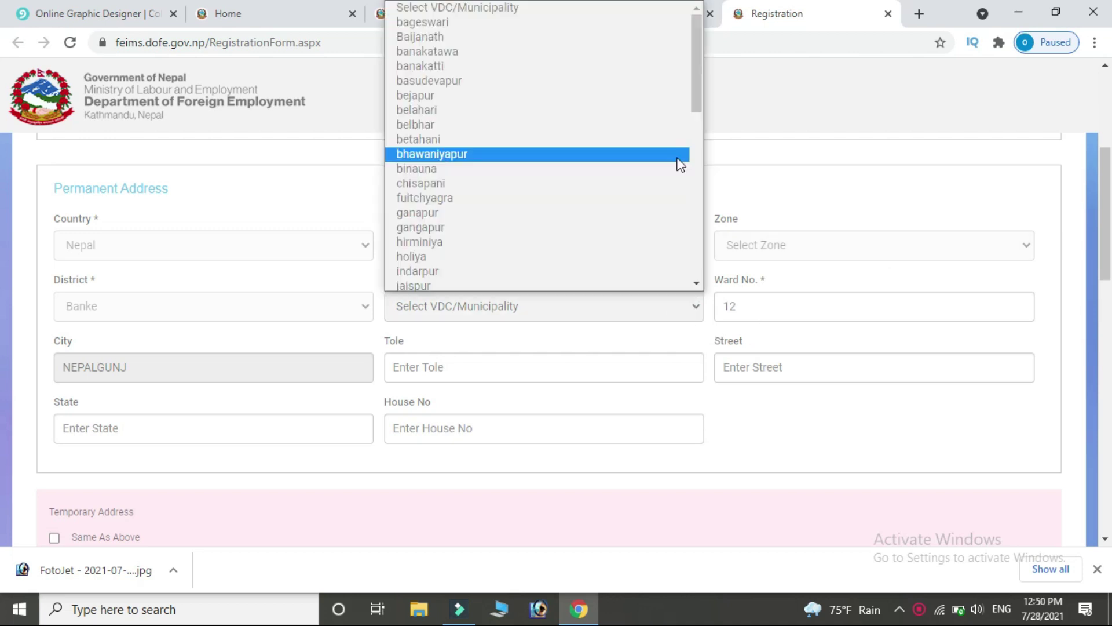
scroll(439, 284, "down", 3)
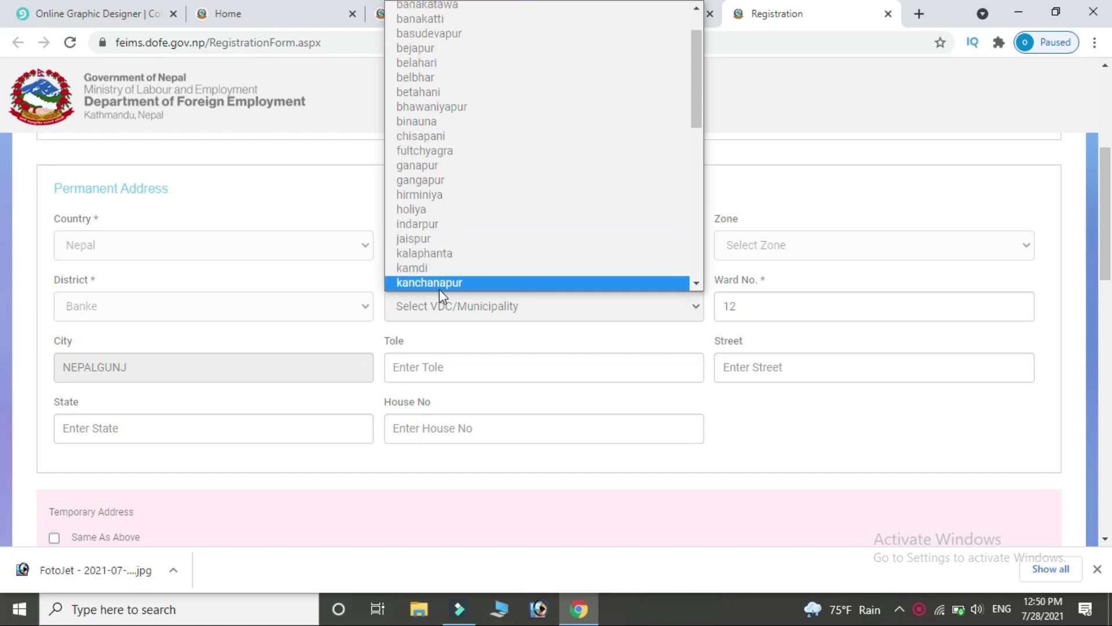
left_click(628, 216)
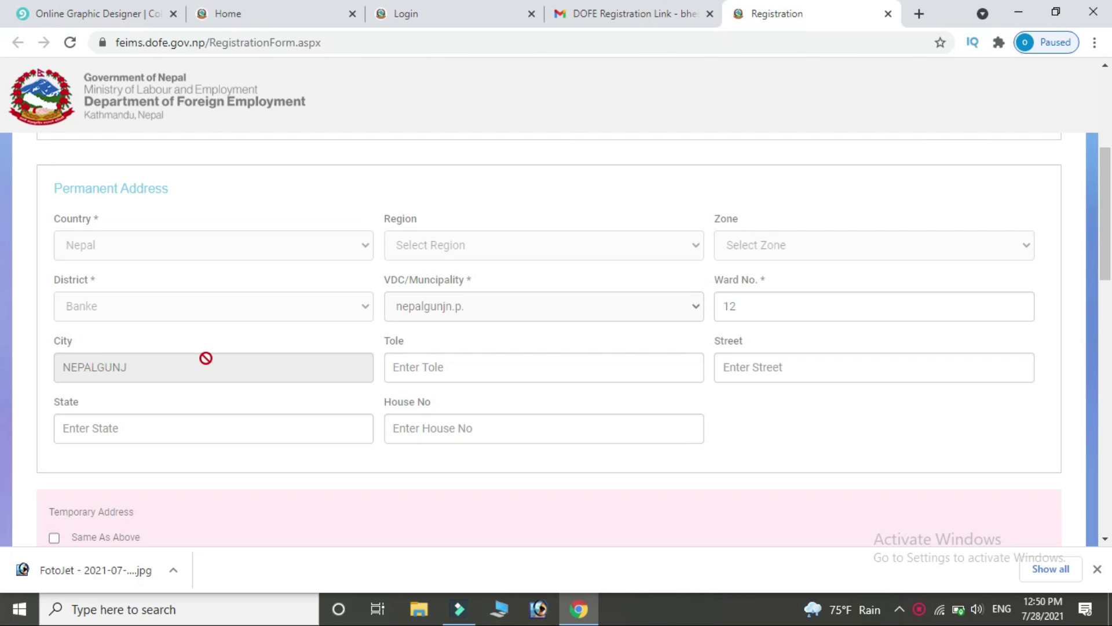
left_click(497, 365)
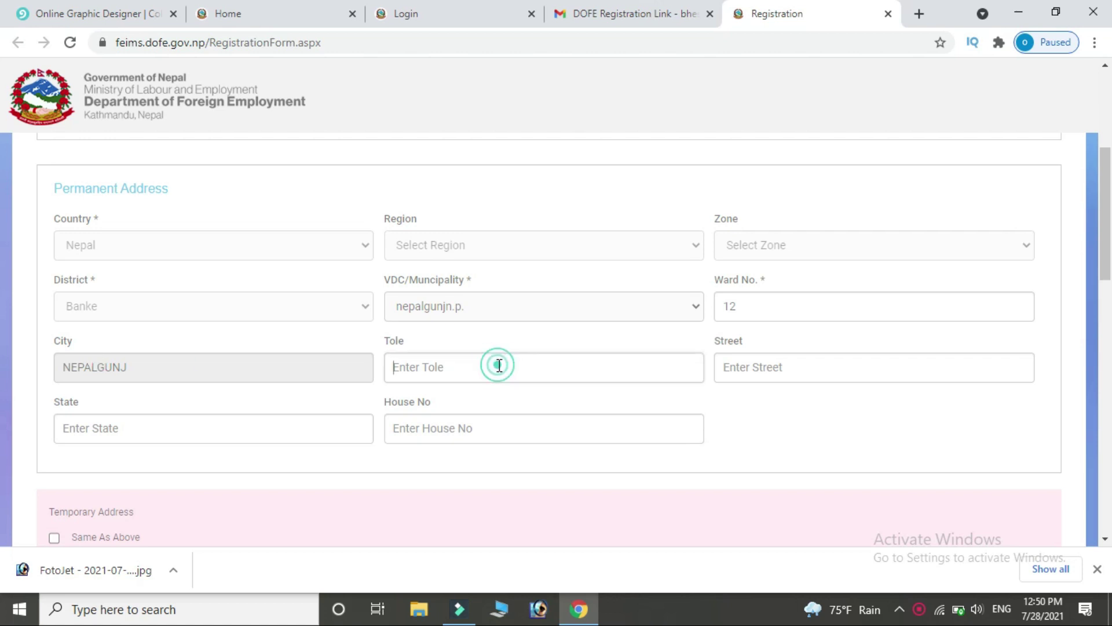
type("korea")
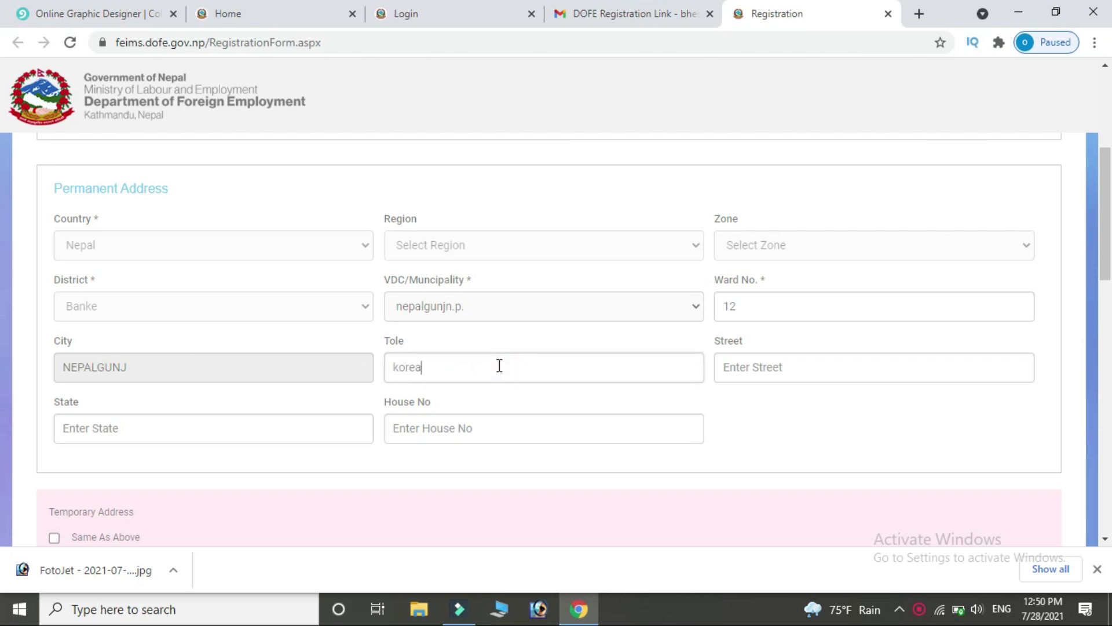
type("npur")
left_click(845, 380)
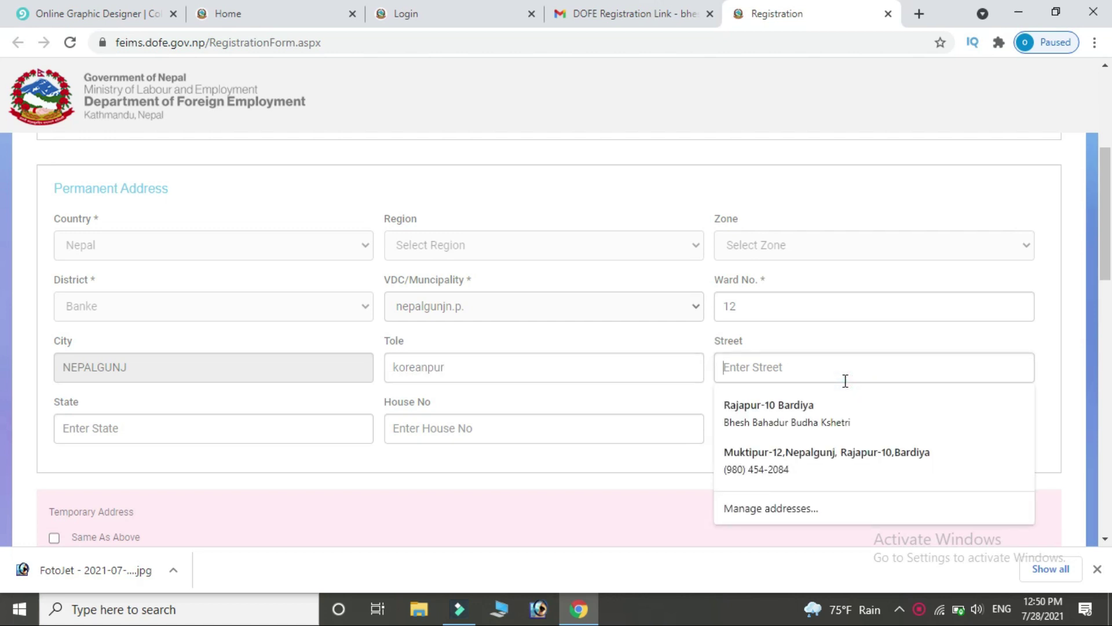
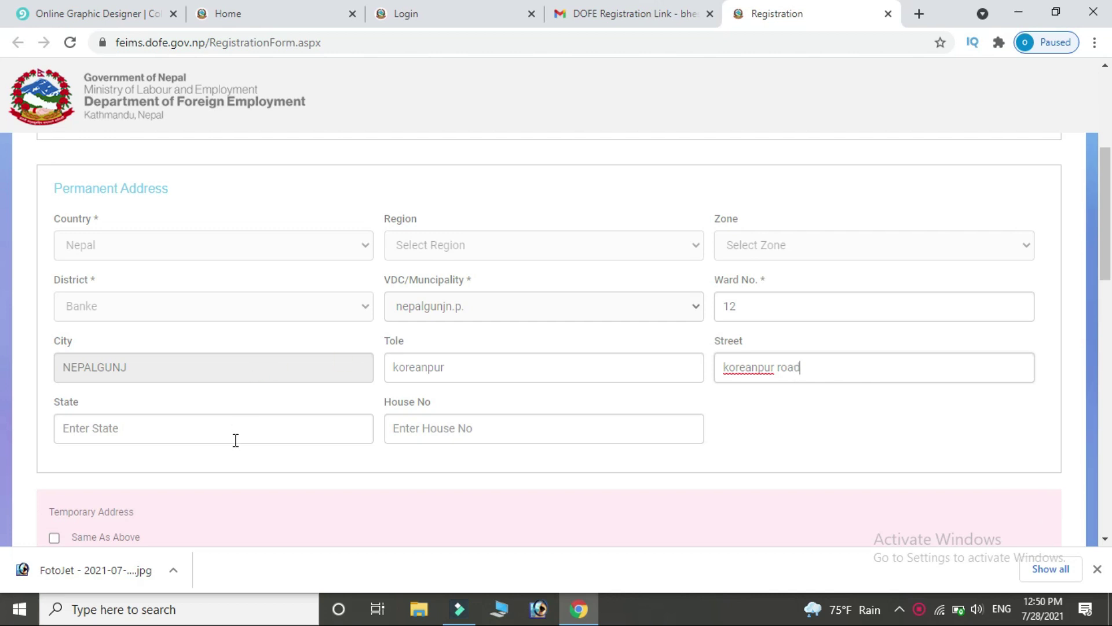
left_click(235, 440)
left_click(139, 463)
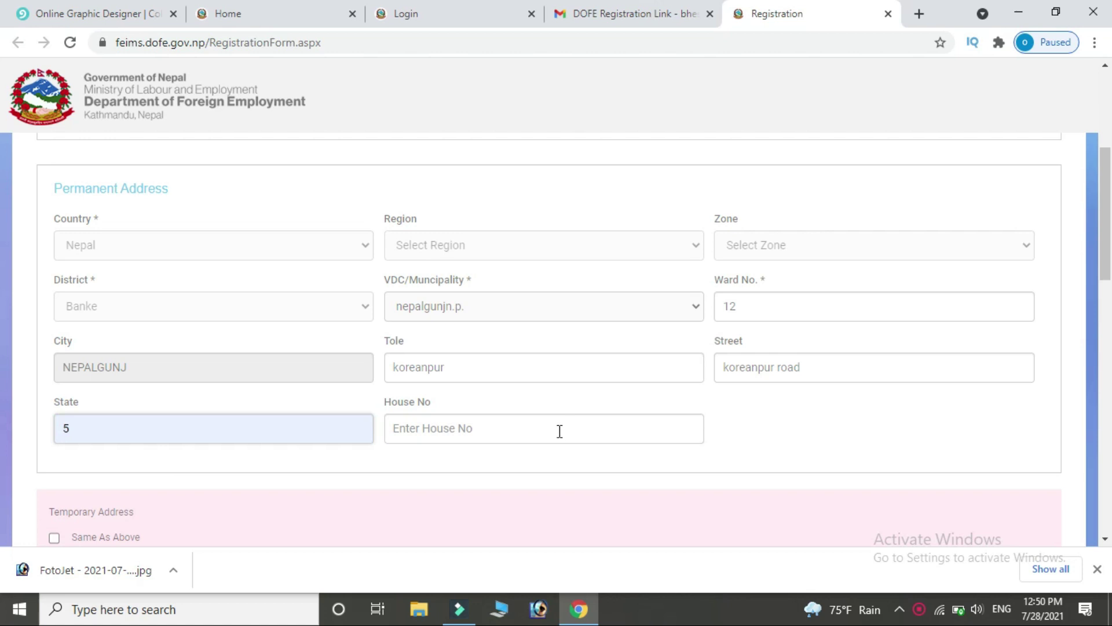
left_click(459, 429)
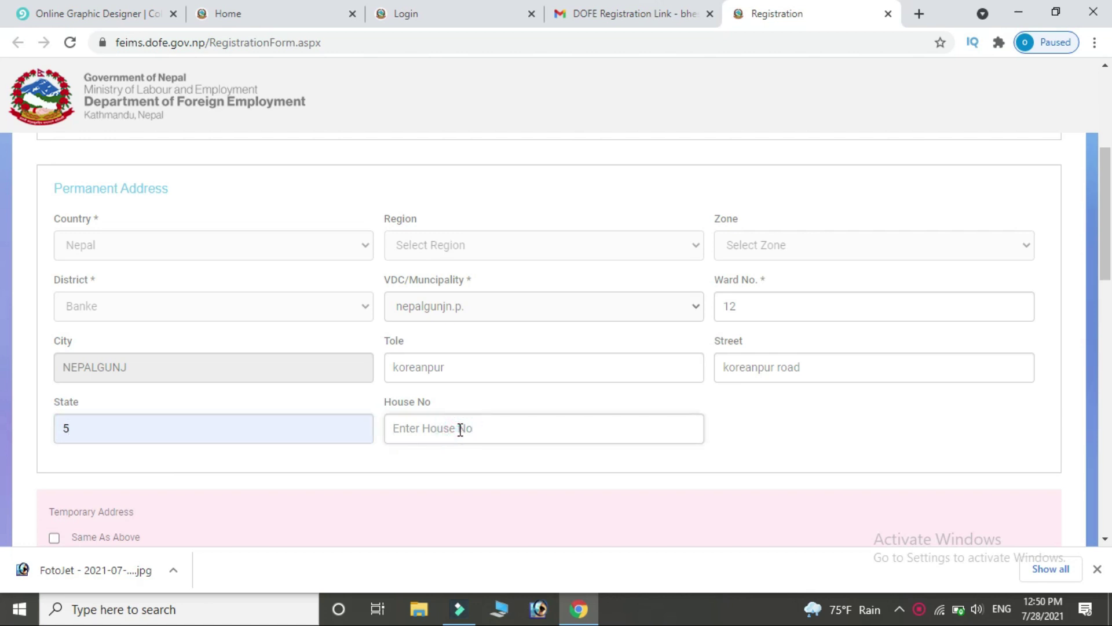
type("12")
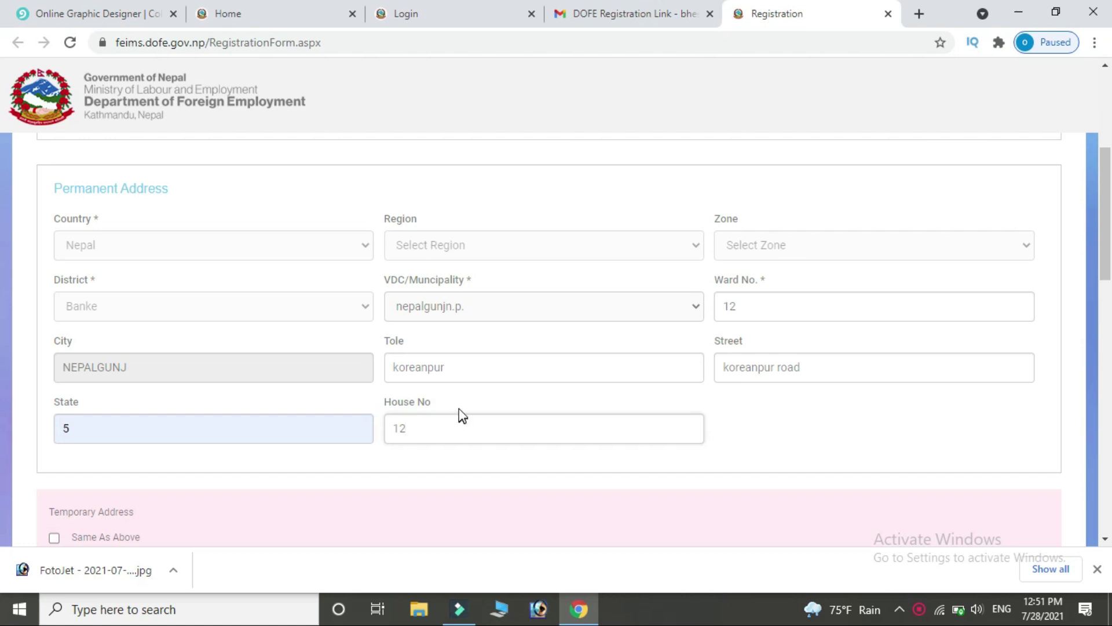
scroll(484, 433, "down", 5)
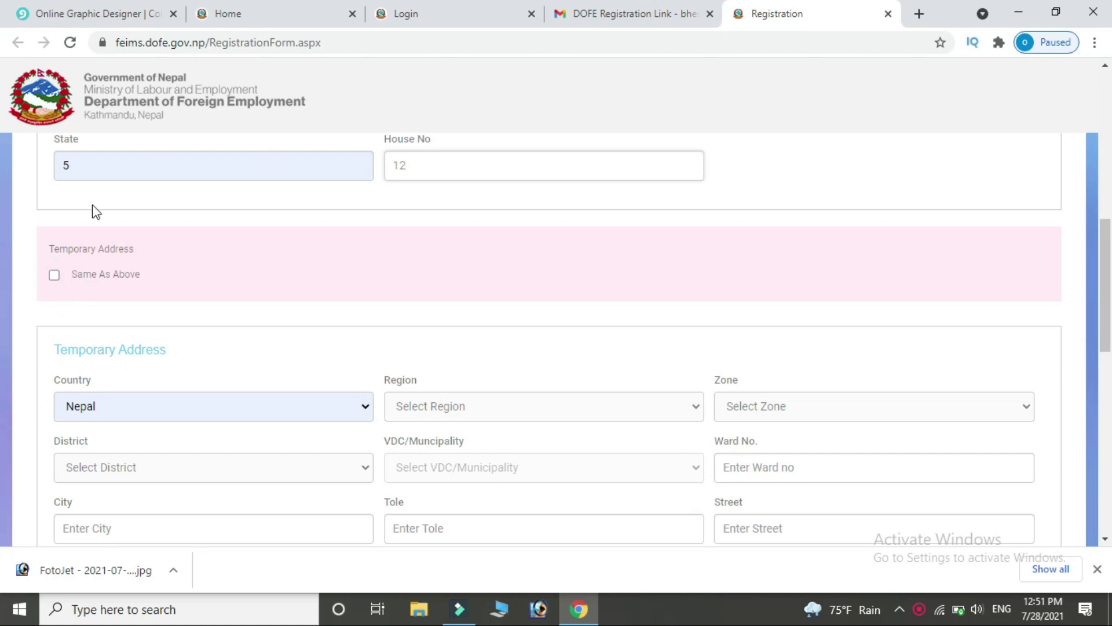
Set the temporary address Same As Above, submit the registration, and acknowledge the credentials-sent notice.
left_click(54, 276)
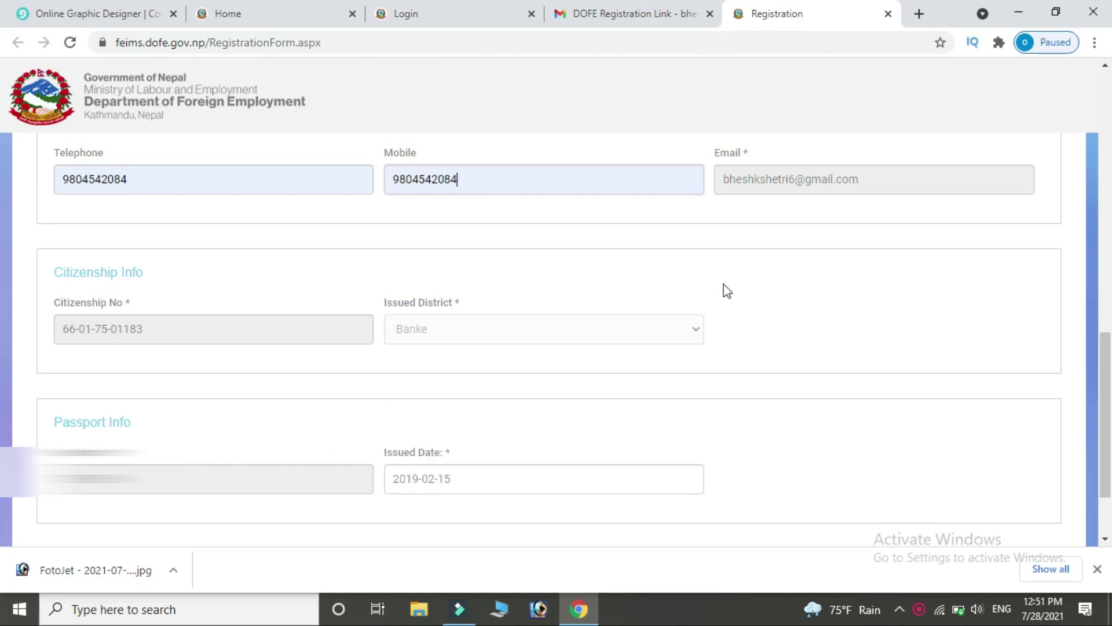
left_click(698, 329)
scroll(558, 442, "down", 2)
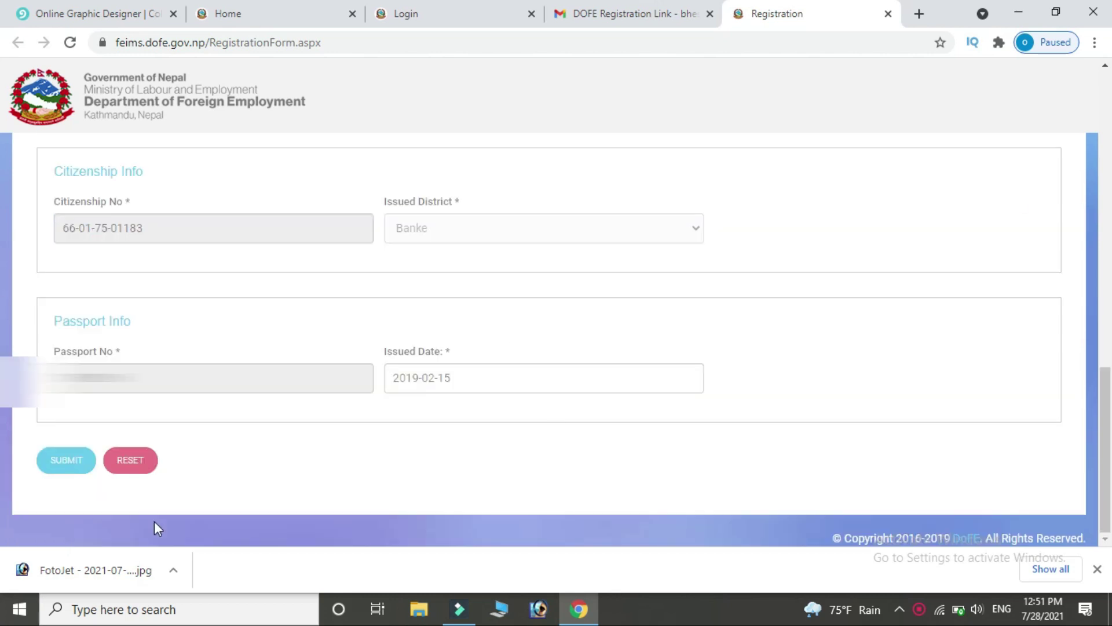
left_click(60, 463)
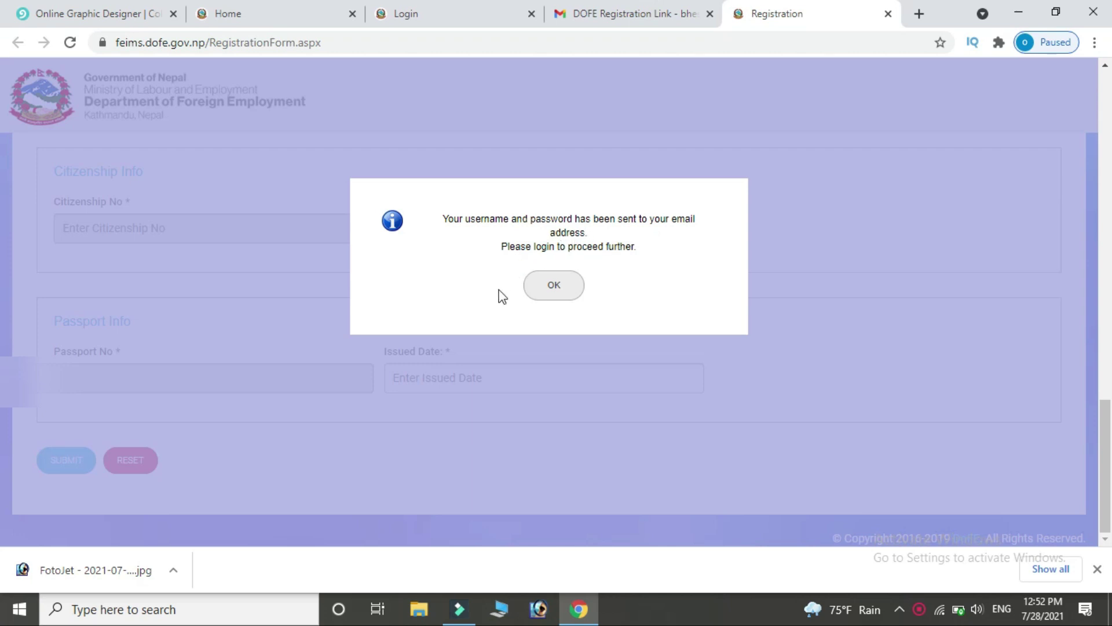
left_click(551, 287)
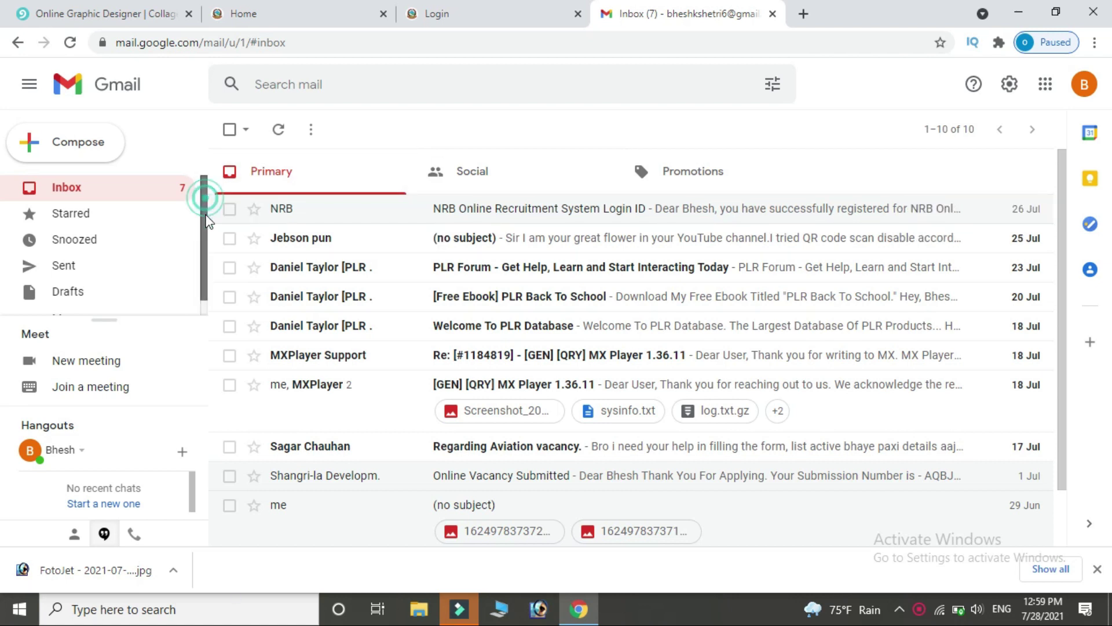
Read the 'DoFE user registration successfully.' email in Gmail Spam, then return to the FEIMS login page.
scroll(196, 287, "down", 1)
left_click(78, 302)
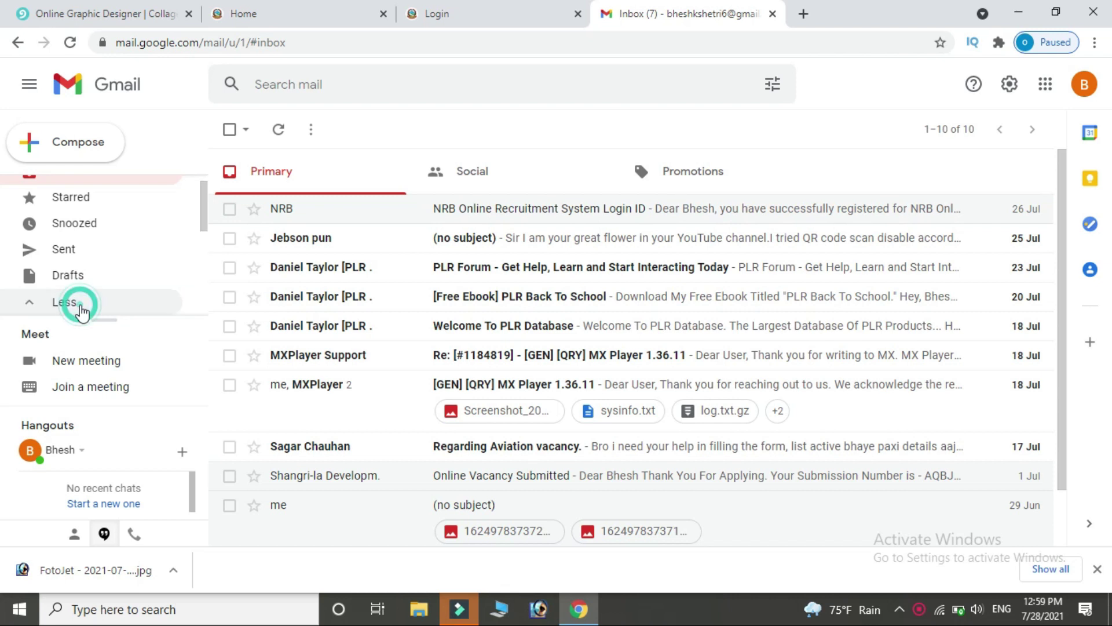
left_click_drag(204, 212, 203, 282)
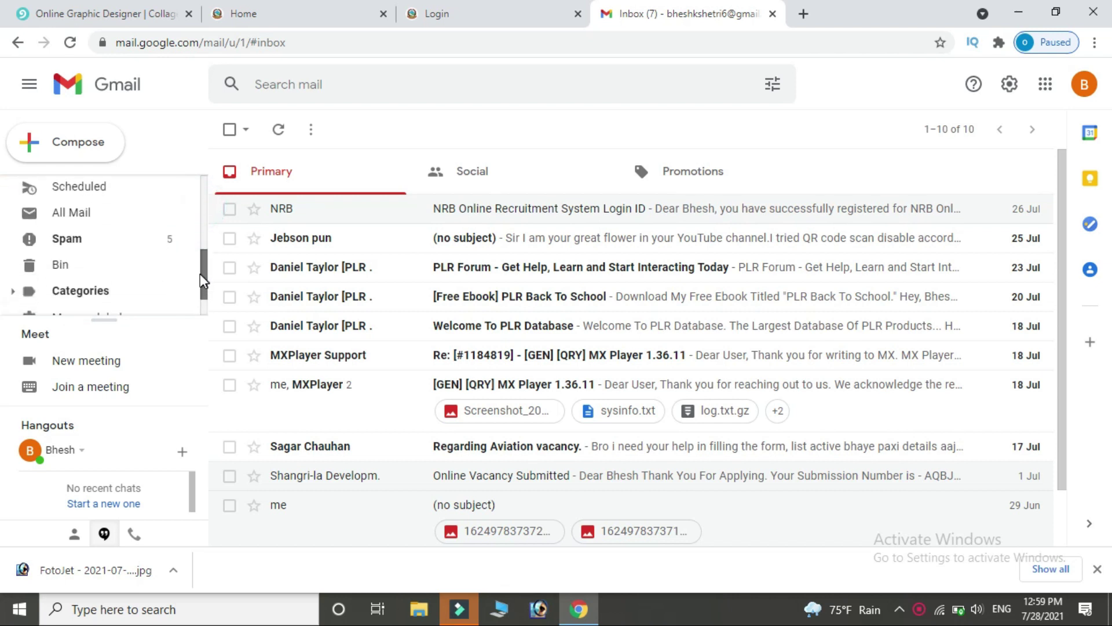
left_click(118, 247)
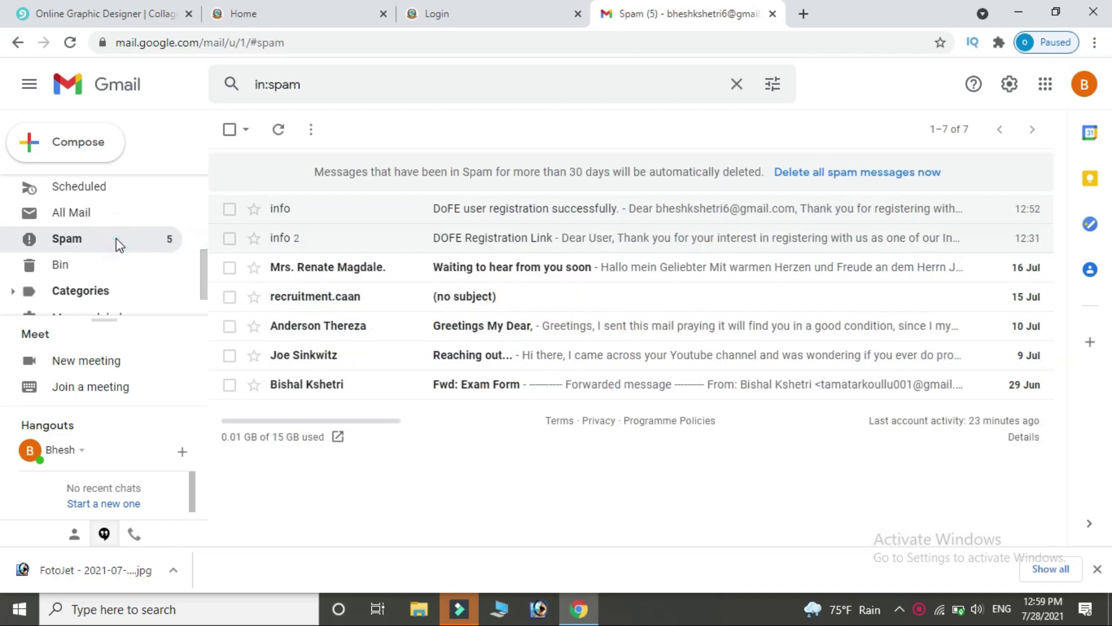
left_click(571, 213)
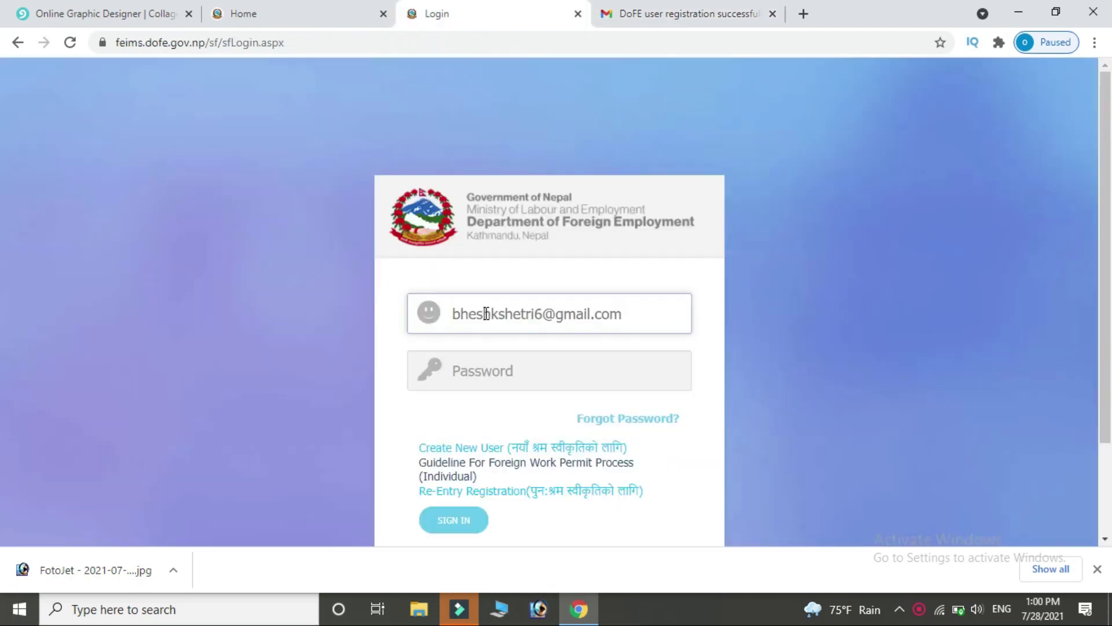
left_click(452, 14)
Sign in to FEIMS with the pasted emailed password and let Chrome save the login.
left_click(483, 370)
key("ctrl+v")
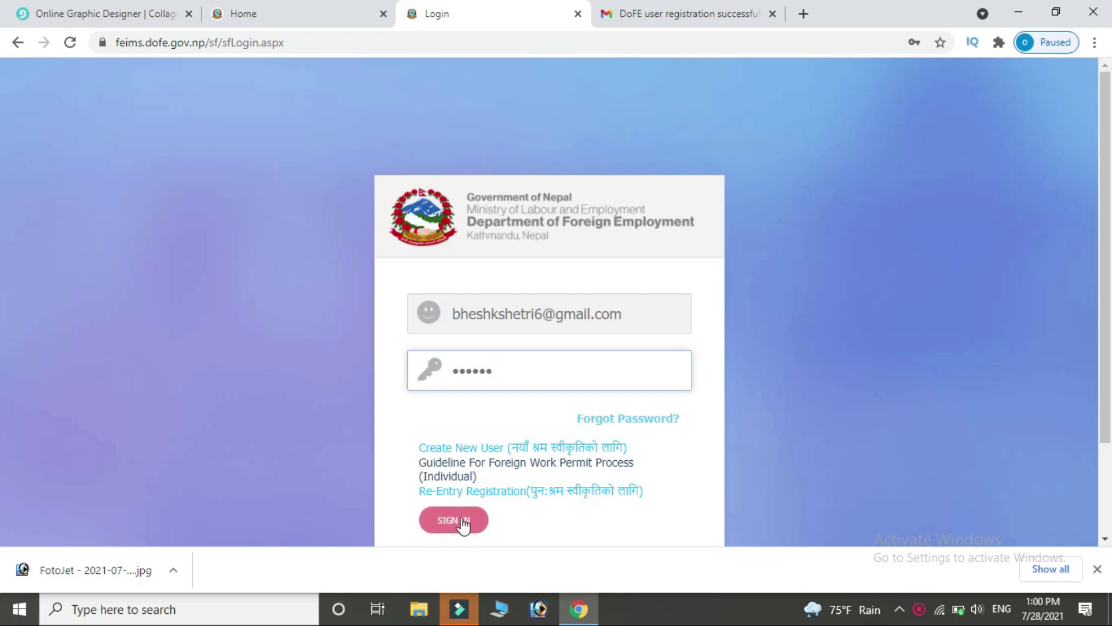
left_click(463, 522)
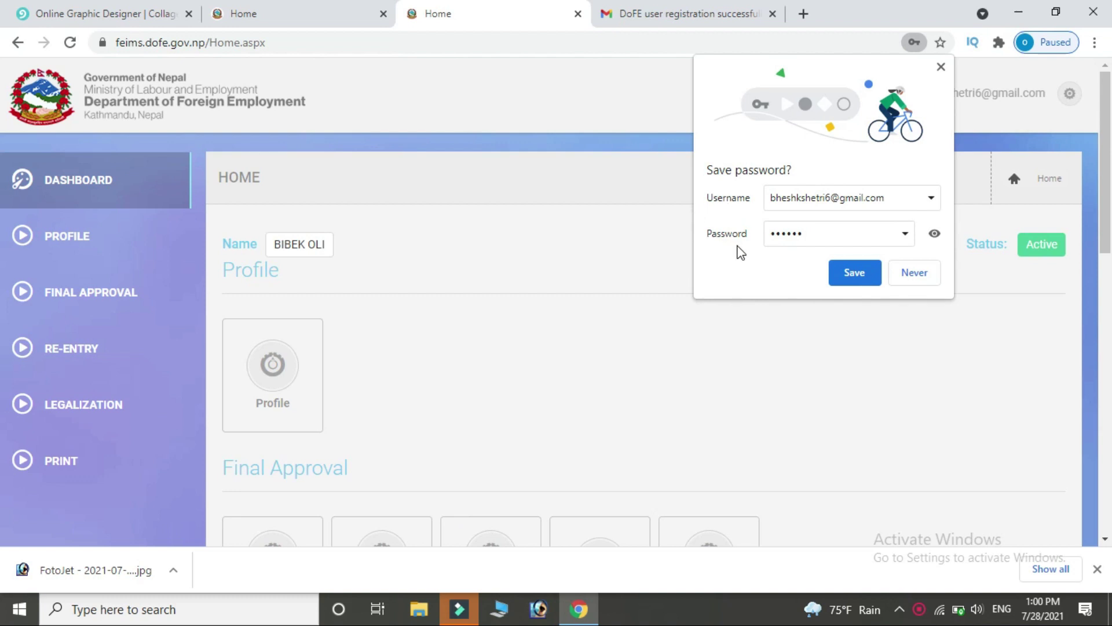
left_click(855, 273)
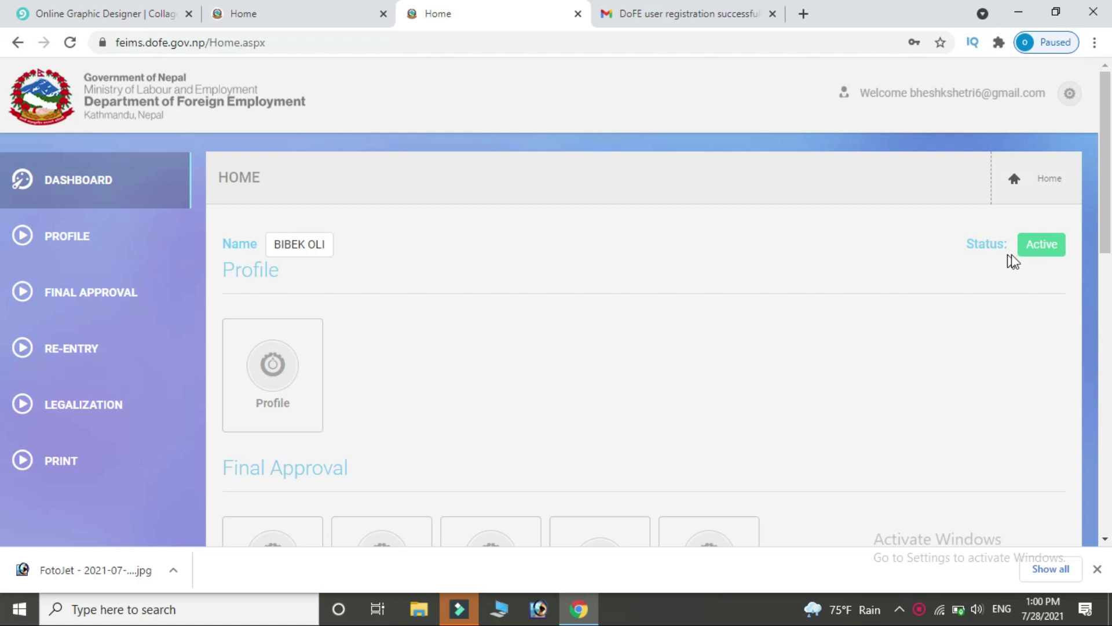
Edit the basic profile, tick Same As Above for the temporary address, and attempt to save.
left_click(280, 364)
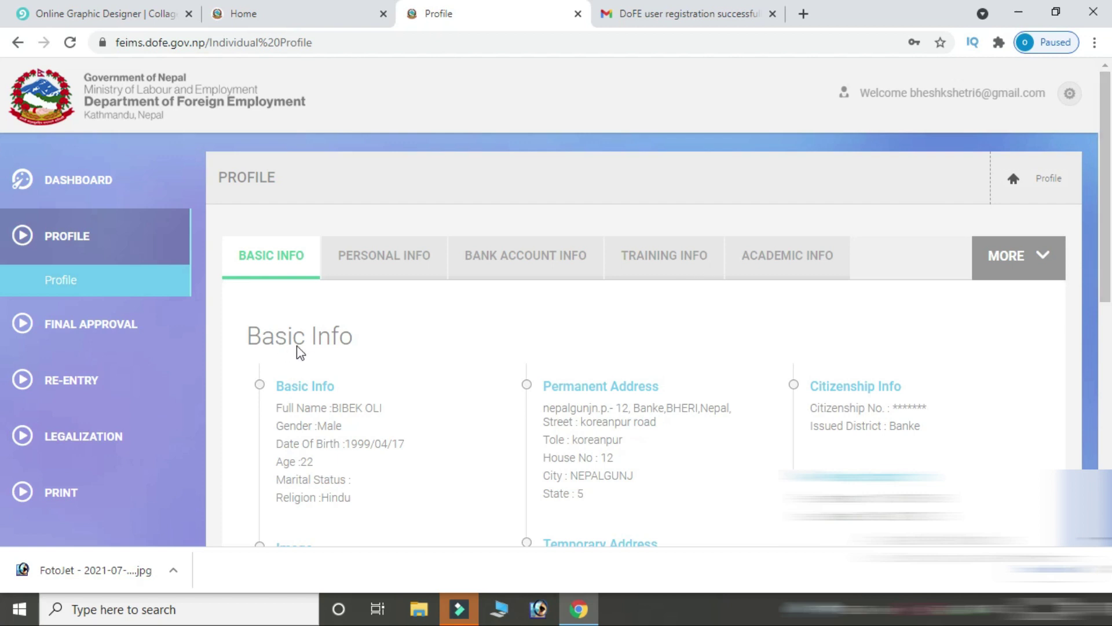
left_click_drag(1107, 99, 1108, 439)
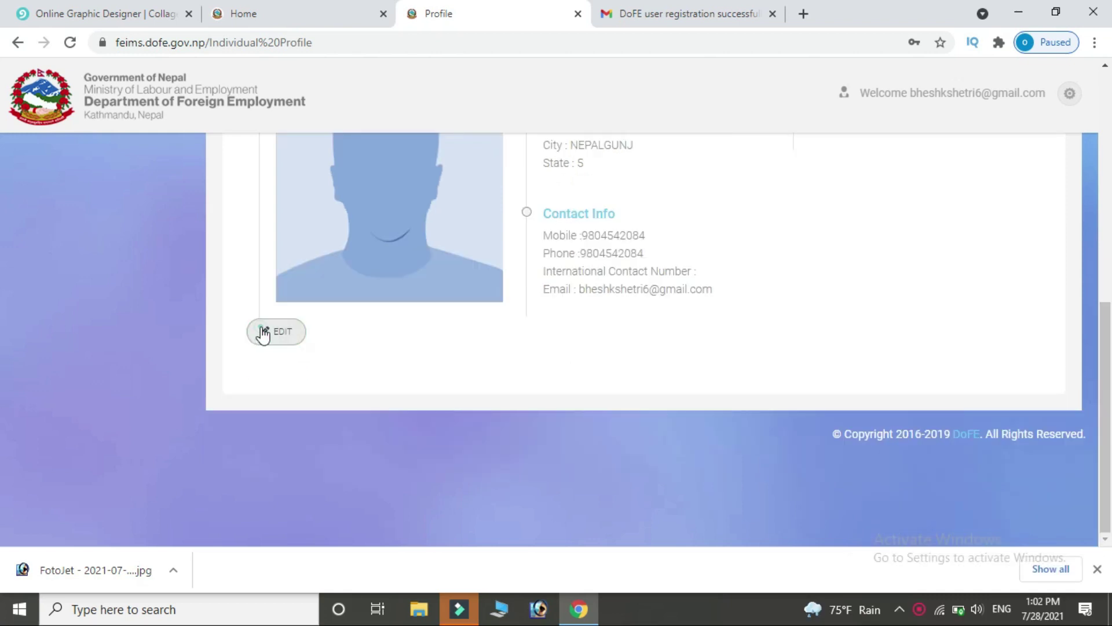
left_click(260, 331)
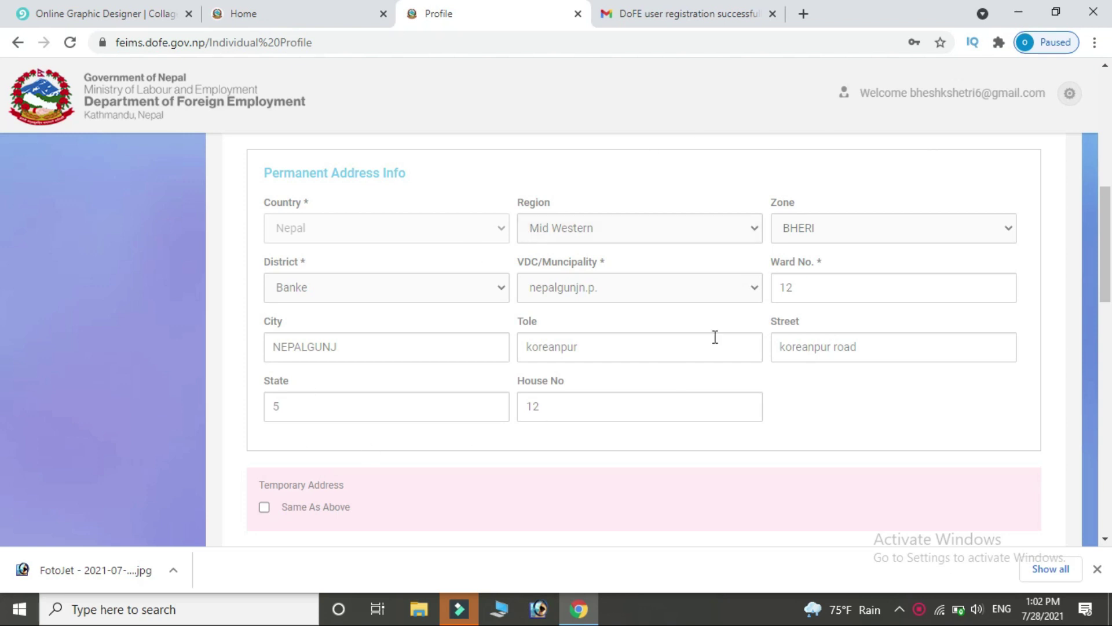
scroll(3, 333, "down", 4)
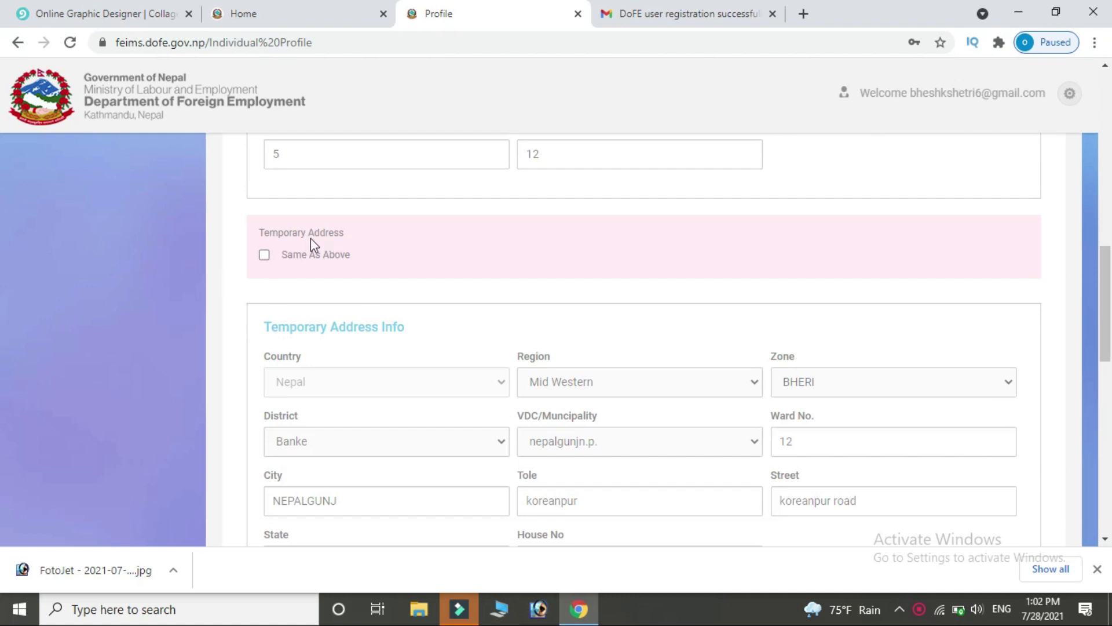
left_click(264, 255)
scroll(2, 298, "down", 7)
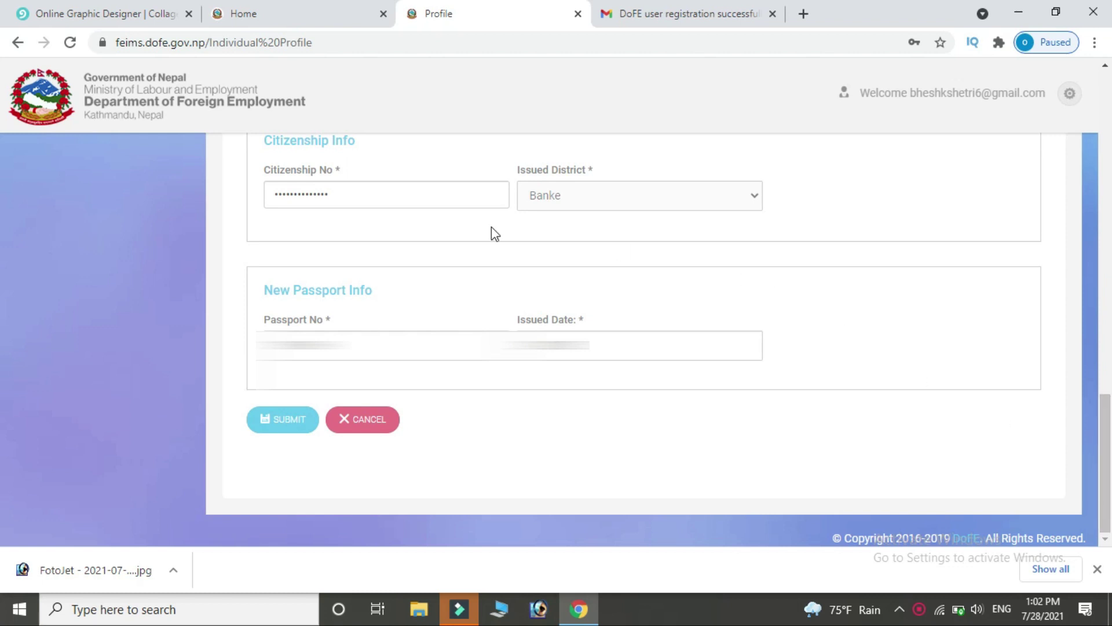
left_click(273, 423)
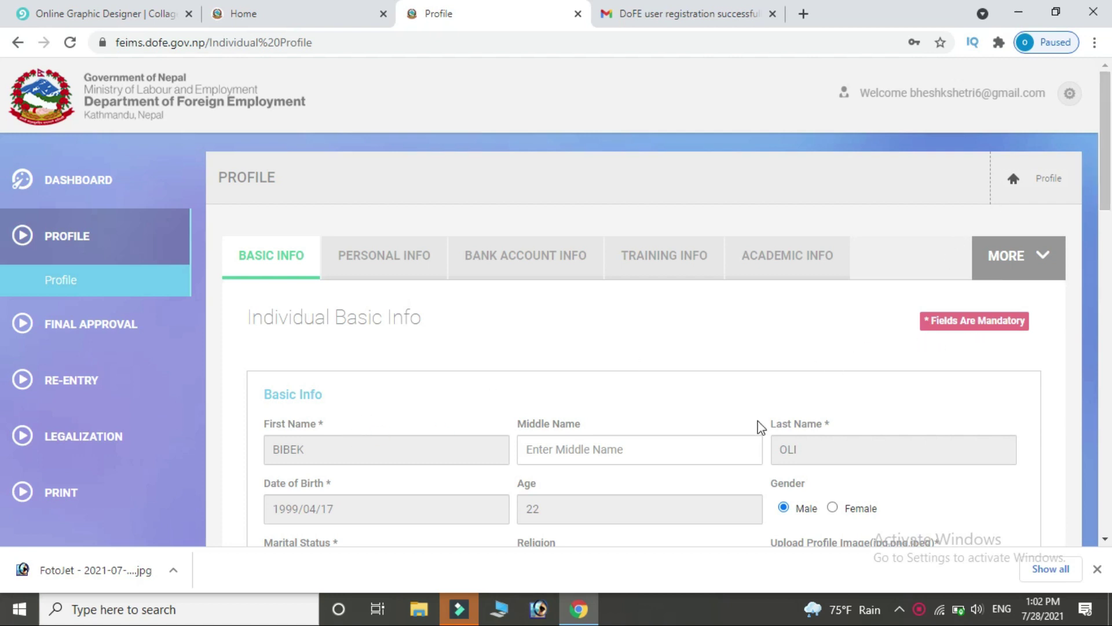
Upload the FotoJet image as profile photo, re-tick Same As Above, and save the profile.
scroll(1022, 325, "down", 5)
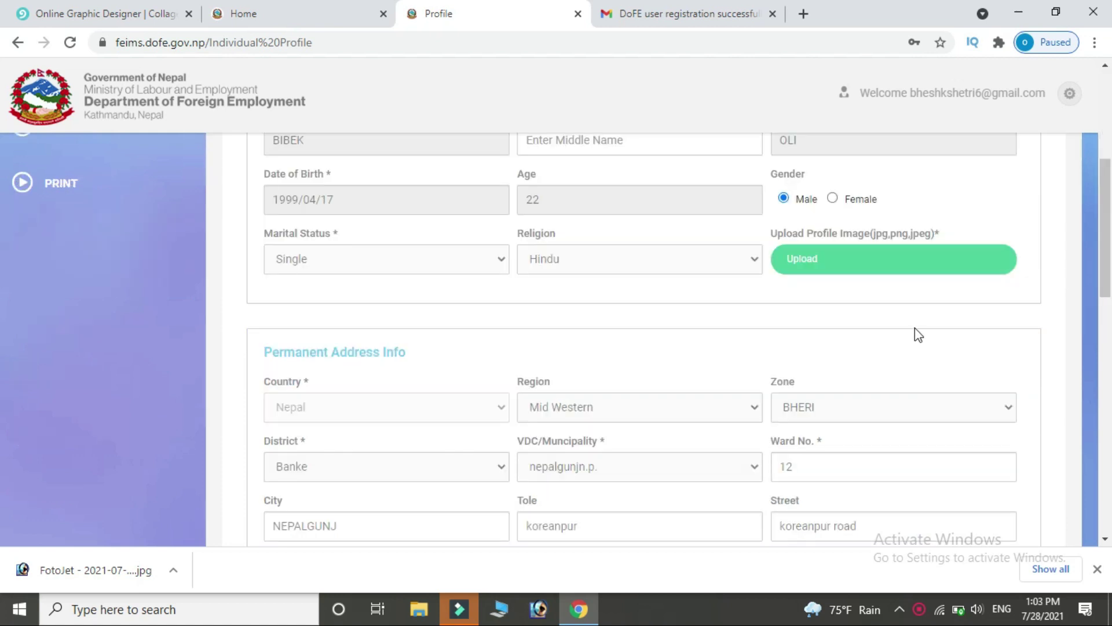
left_click(833, 259)
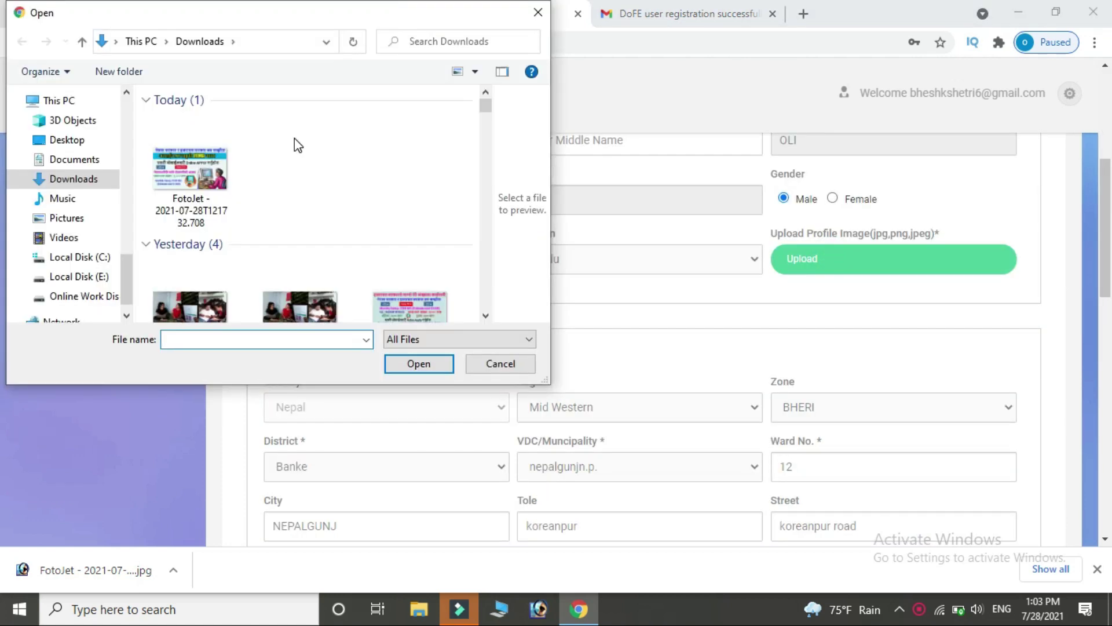
double_click(202, 171)
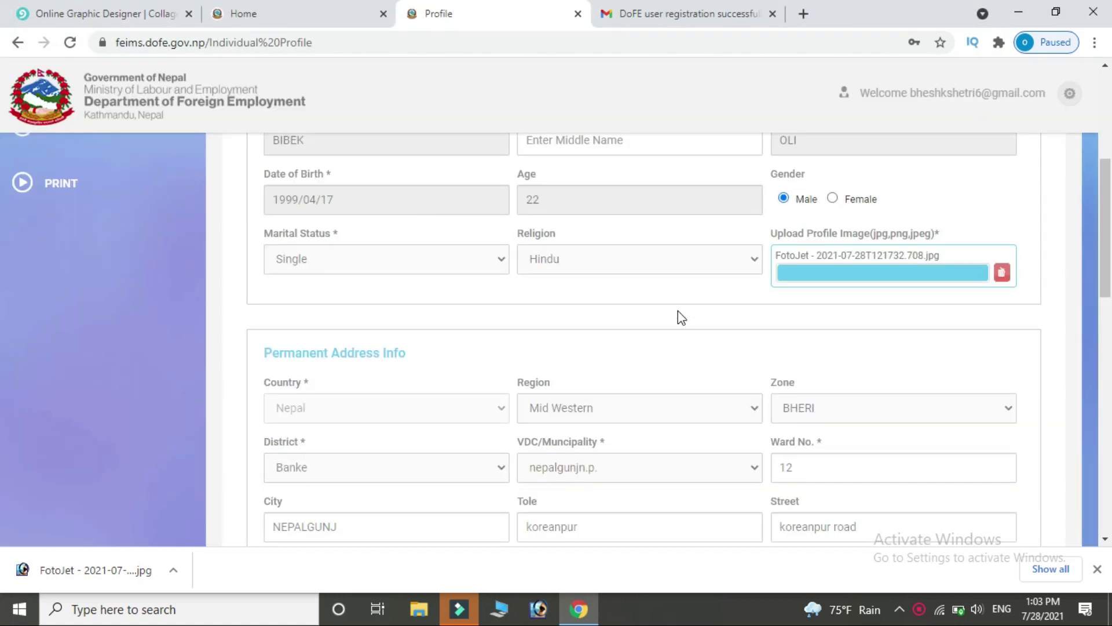
scroll(531, 405, "down", 5)
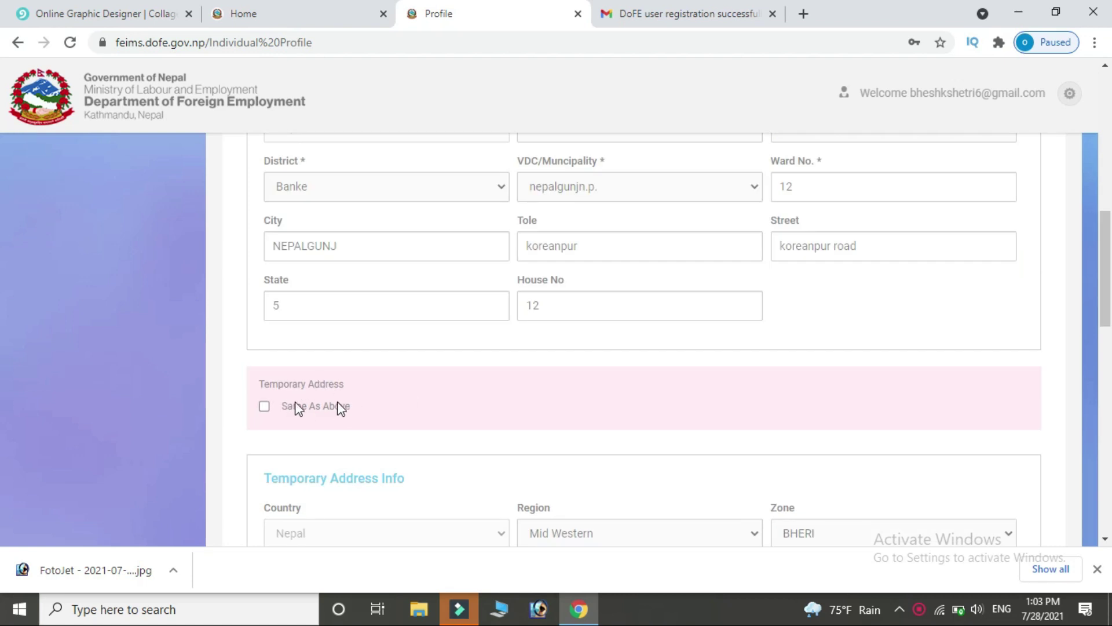
left_click(265, 407)
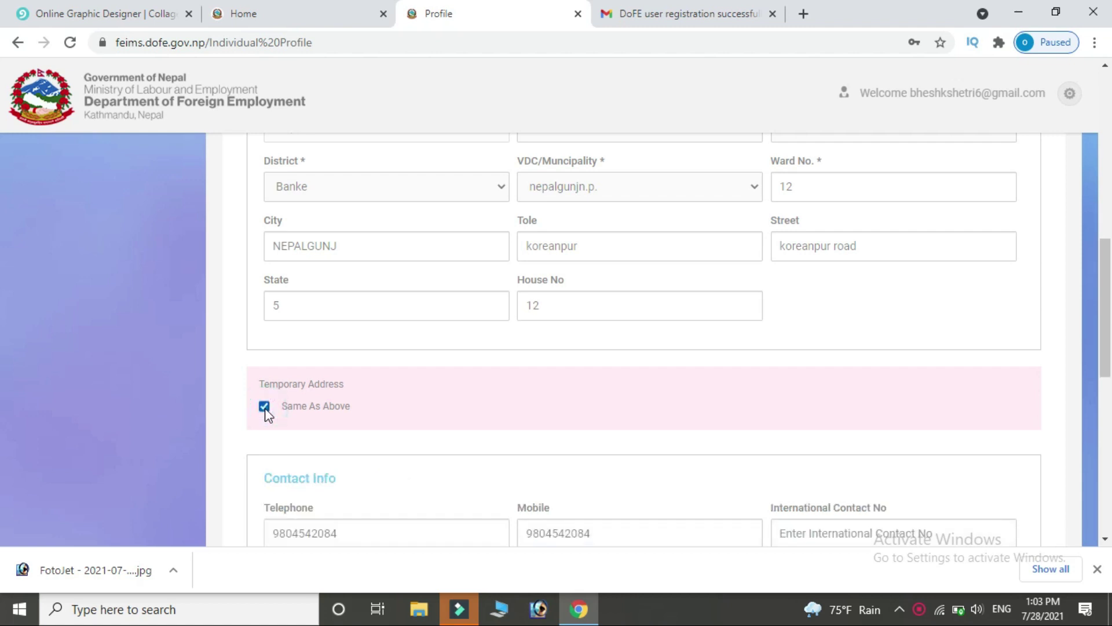
scroll(3, 316, "down", 10)
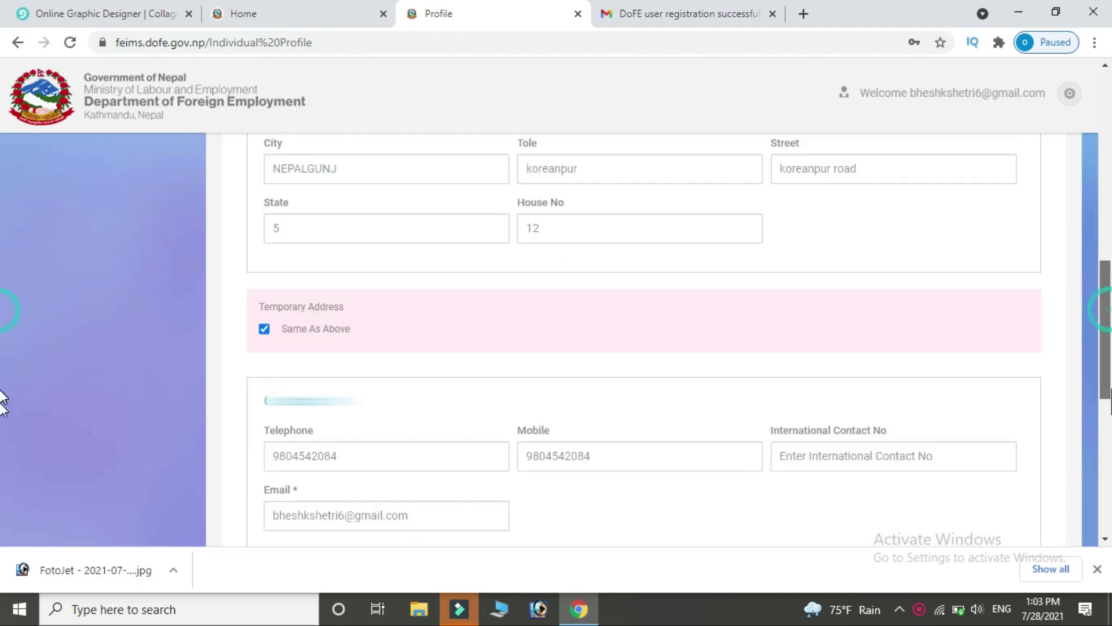
scroll(3, 539, "up", 1)
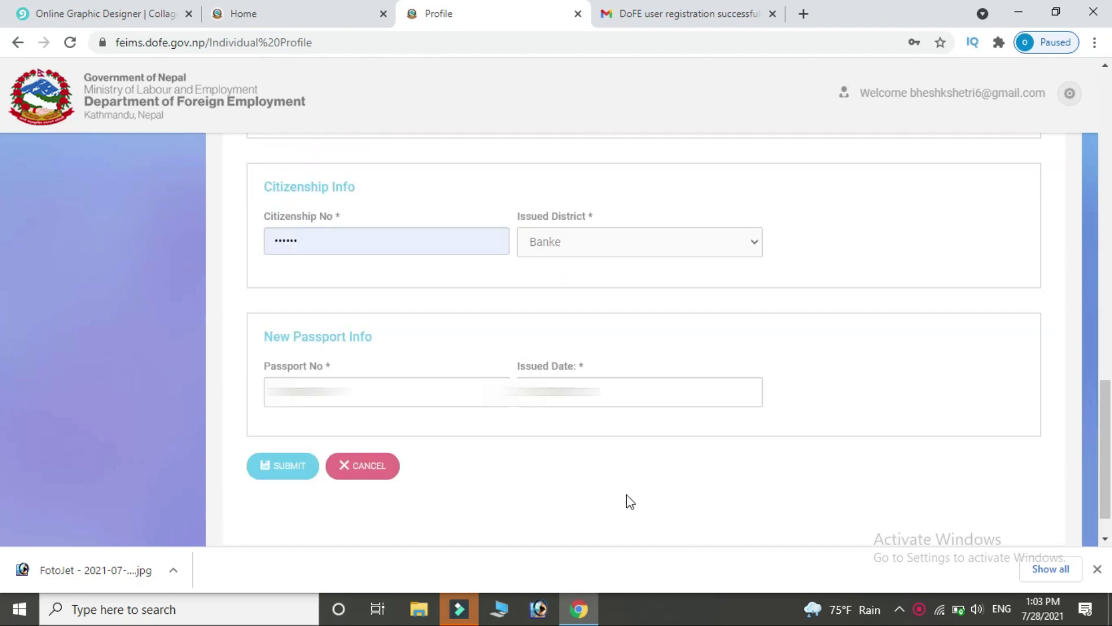
left_click(280, 467)
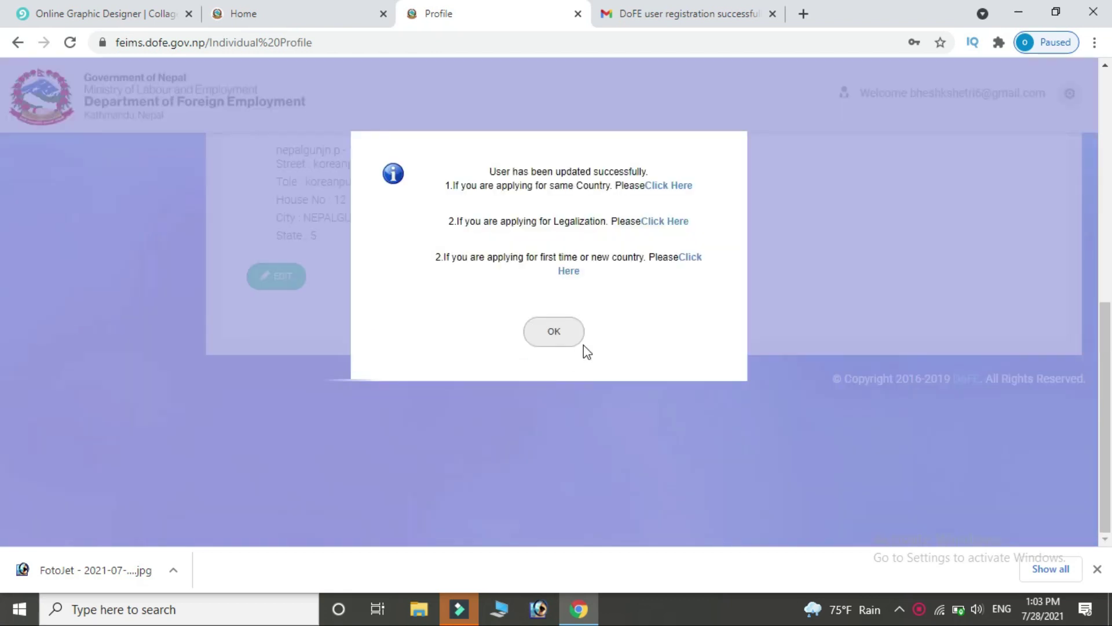
left_click(555, 333)
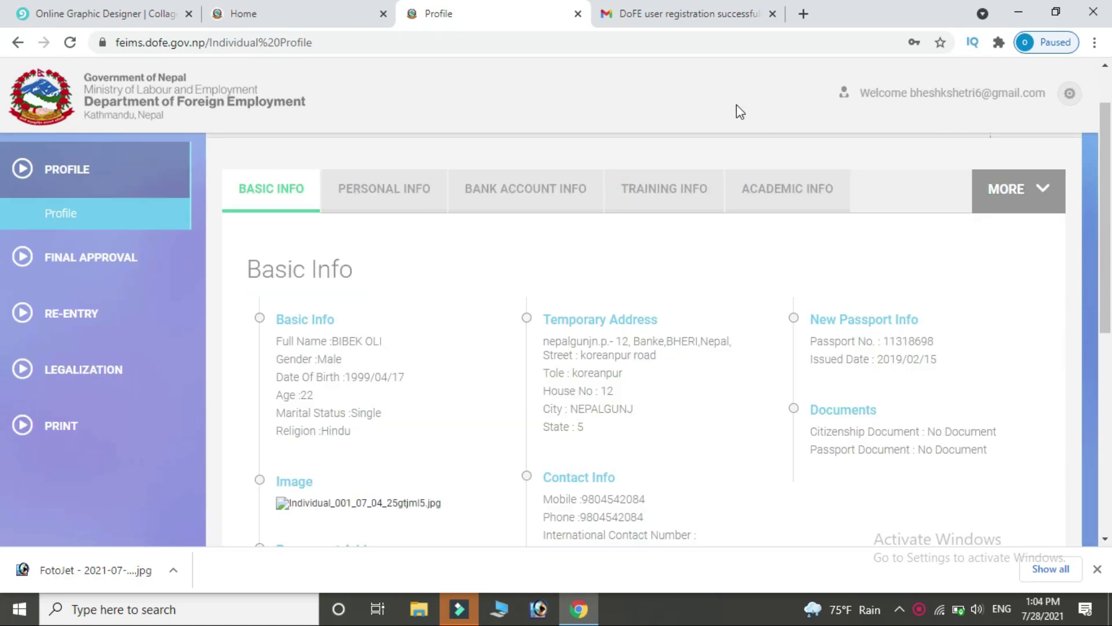
In the Personal Info form, enter the height in feet and inches and weight 48 kg.
left_click(378, 193)
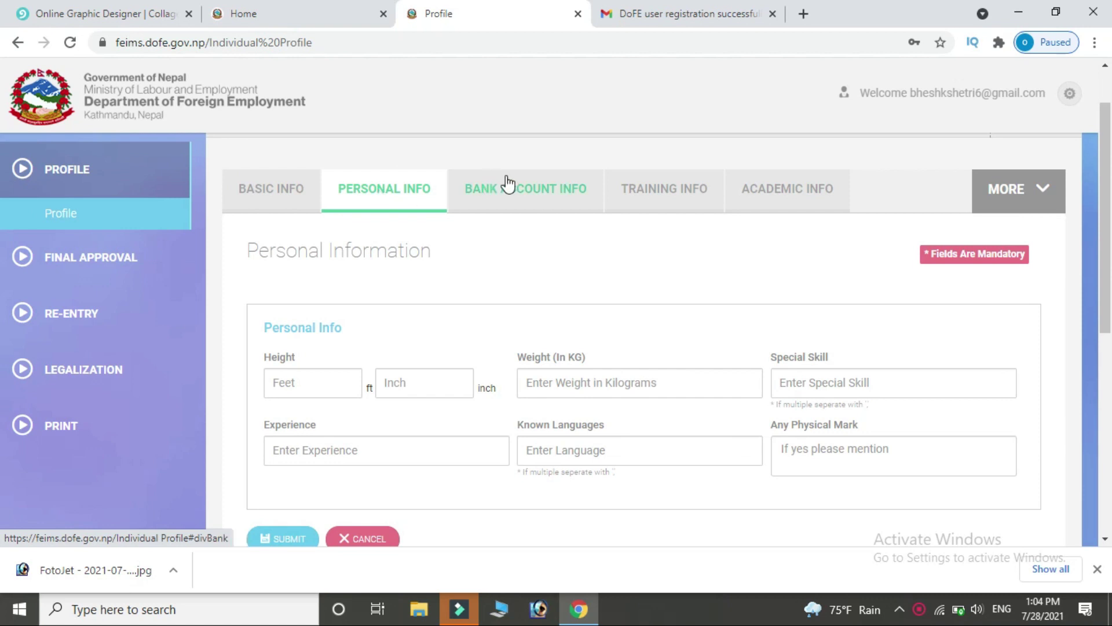
left_click(306, 387)
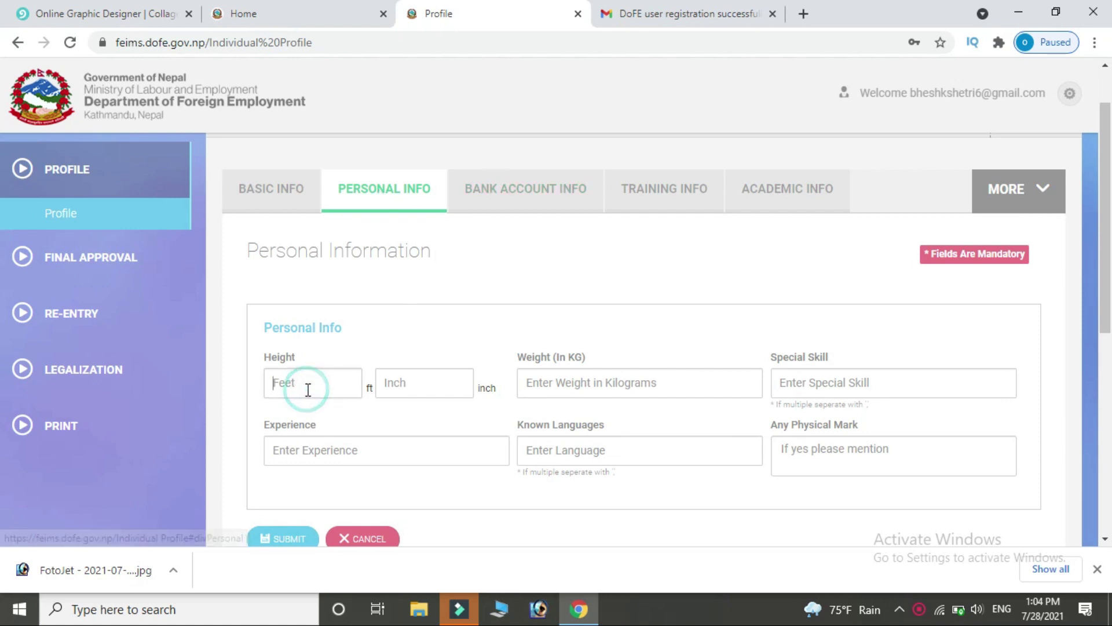
type("5")
left_click(398, 374)
type("2")
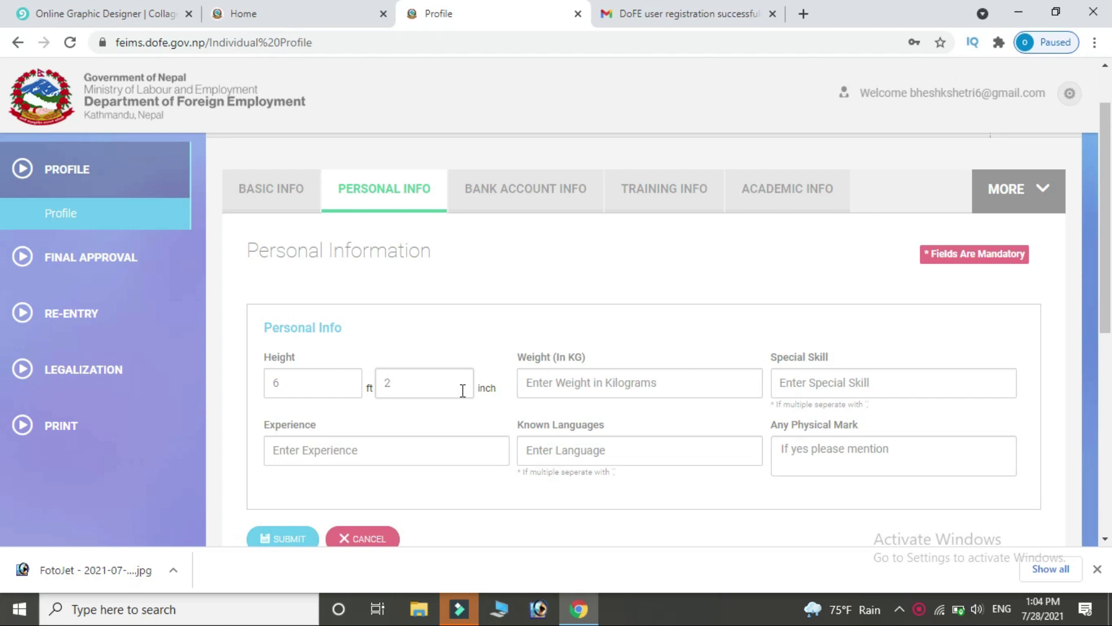
left_click(664, 386)
type("48")
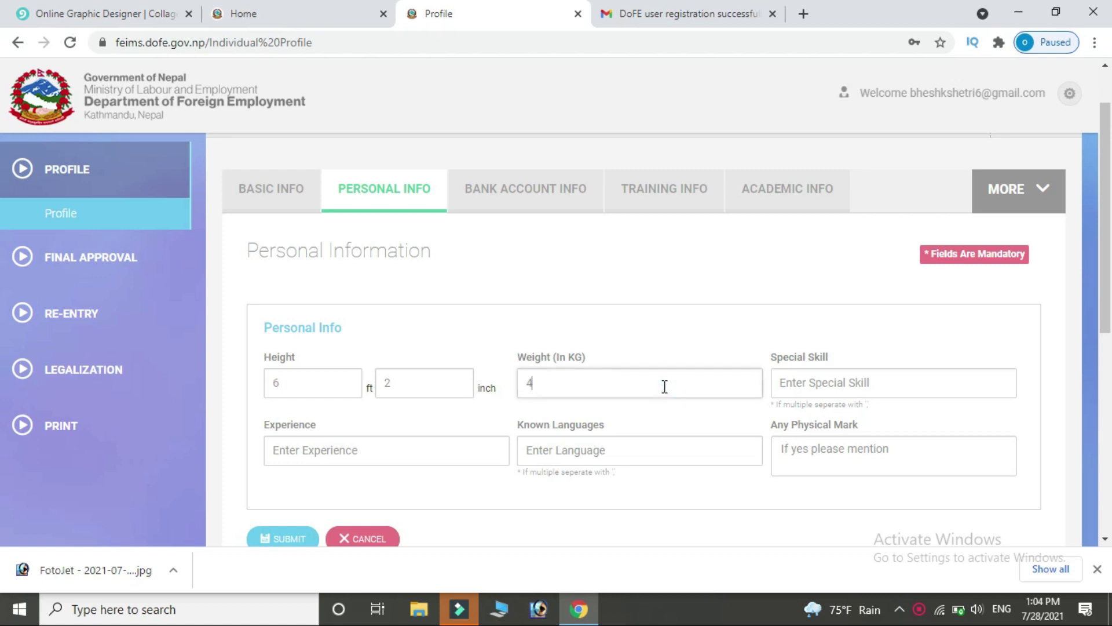
Fill in special skill, experience, language 'nepali' and physical mark, then save the personal info.
left_click(840, 387)
type("aSDFJJ")
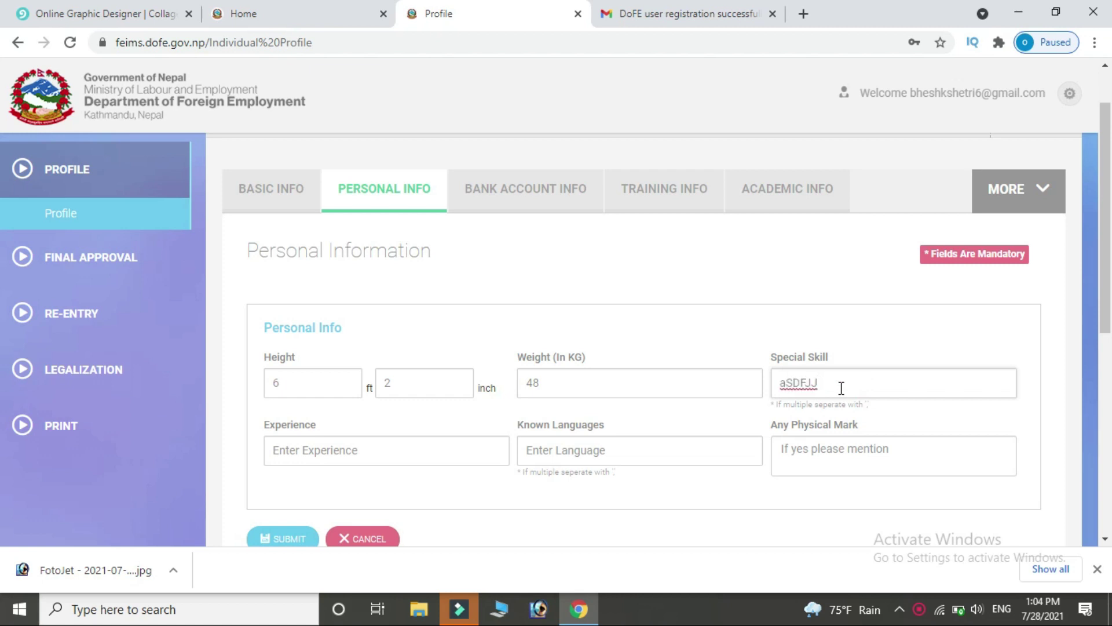
left_click(359, 444)
type("EWREF")
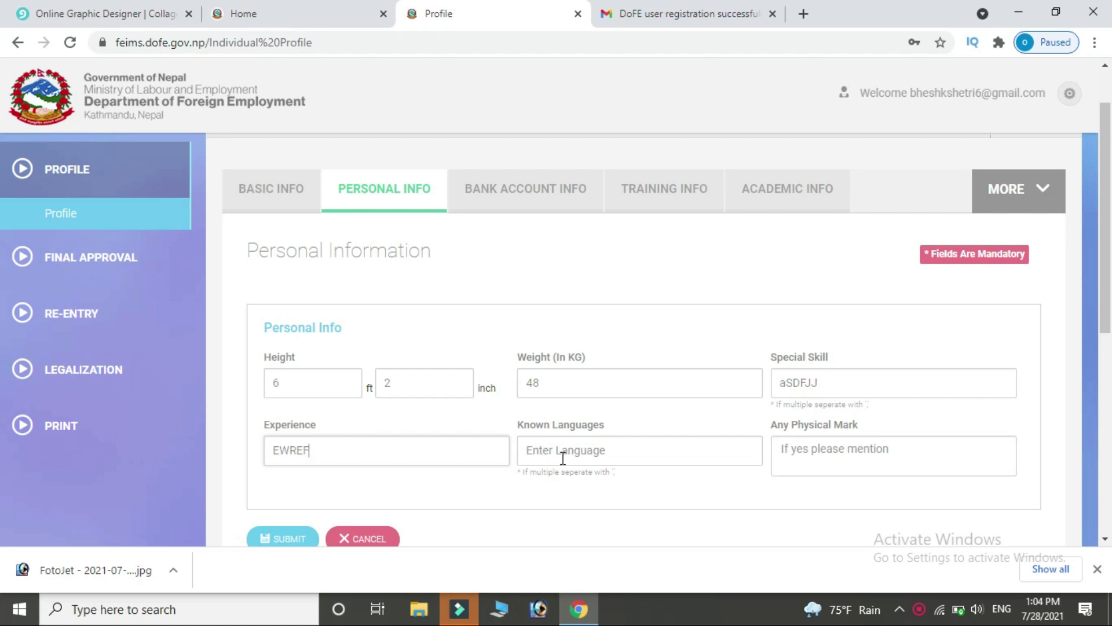
left_click(561, 445)
type("nepali ,english")
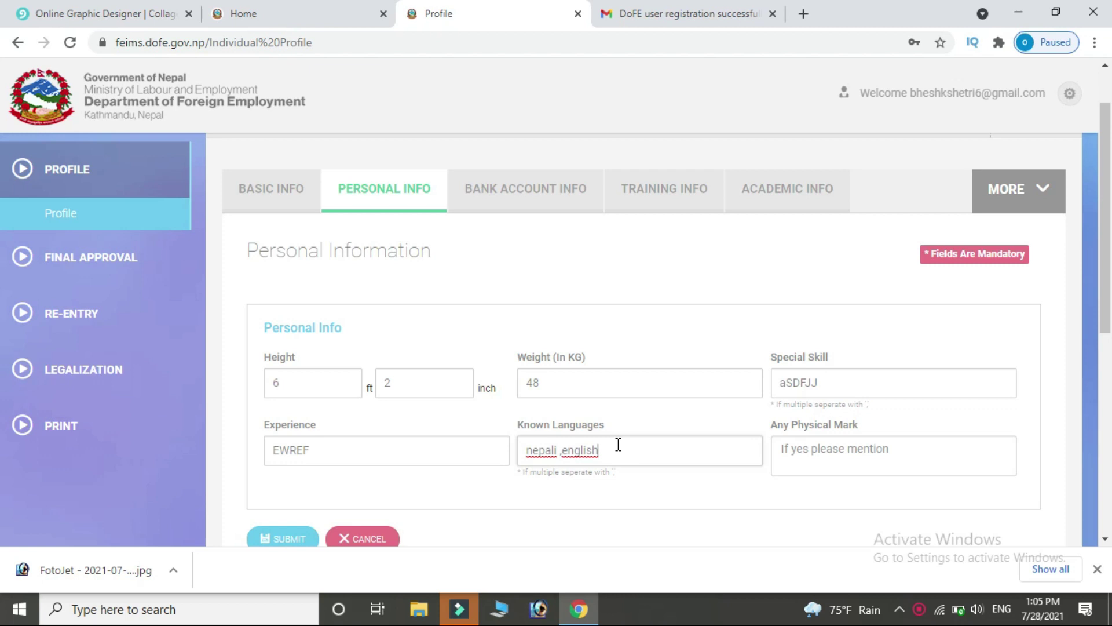
left_click(849, 445)
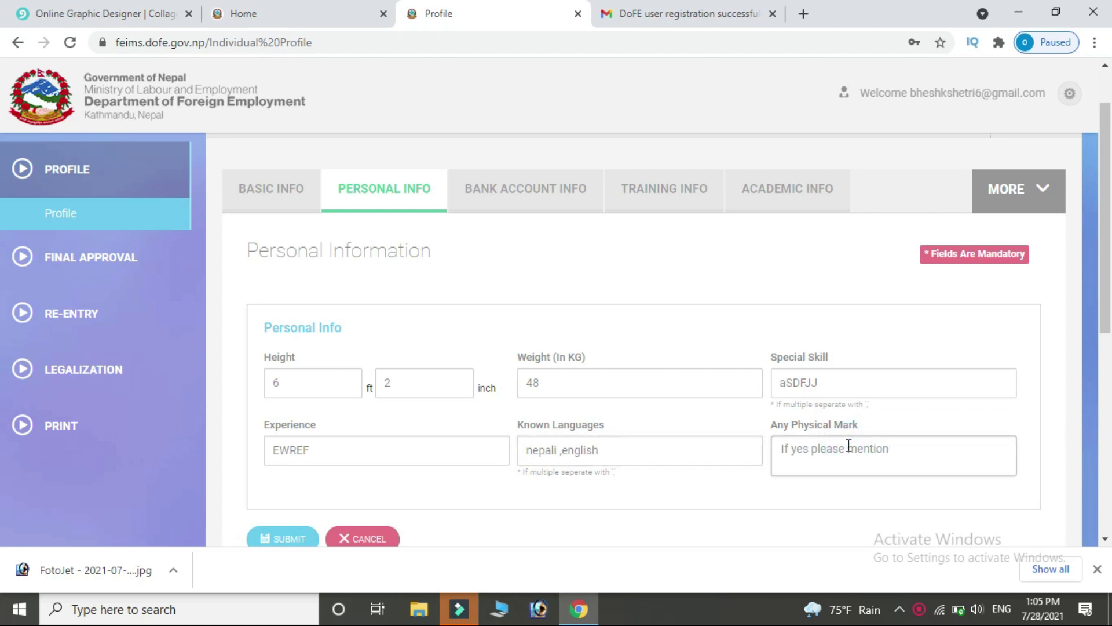
type("dfj")
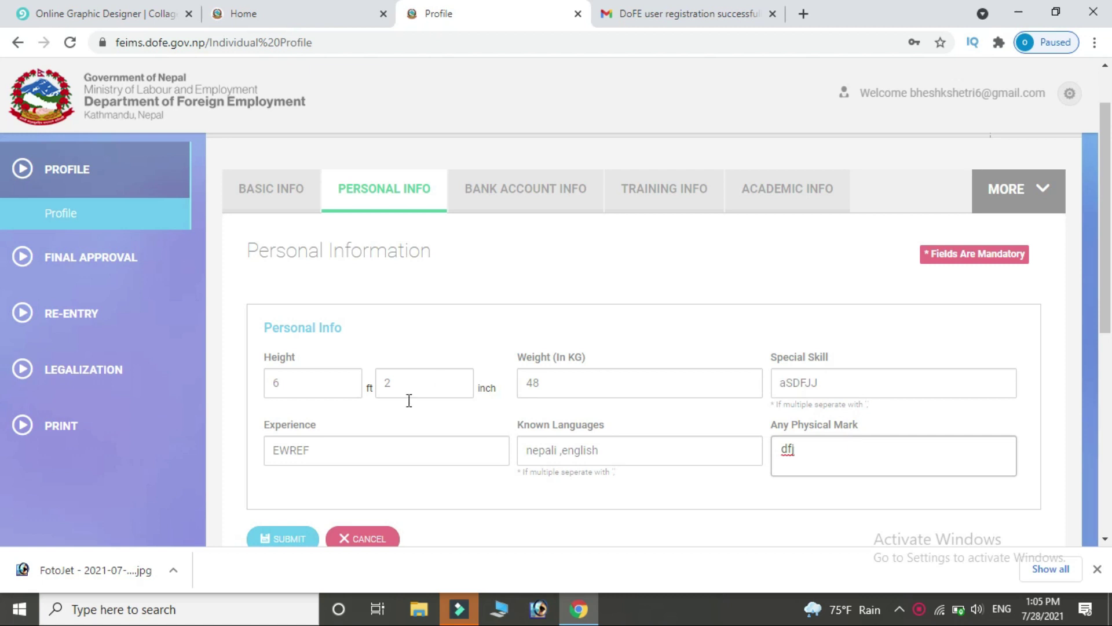
left_click(295, 537)
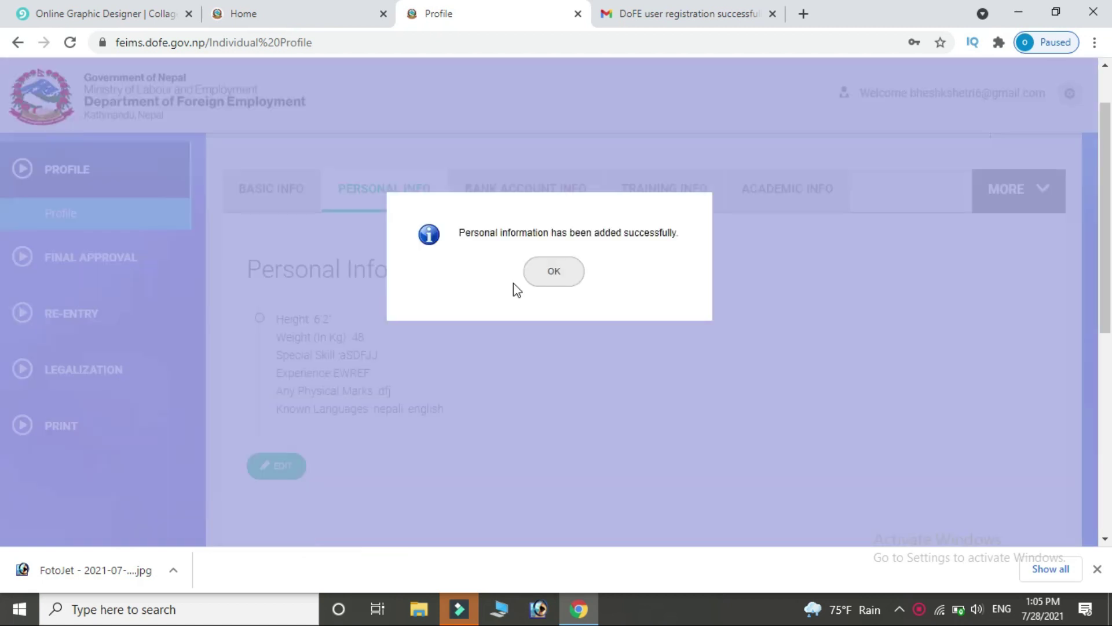
left_click(565, 282)
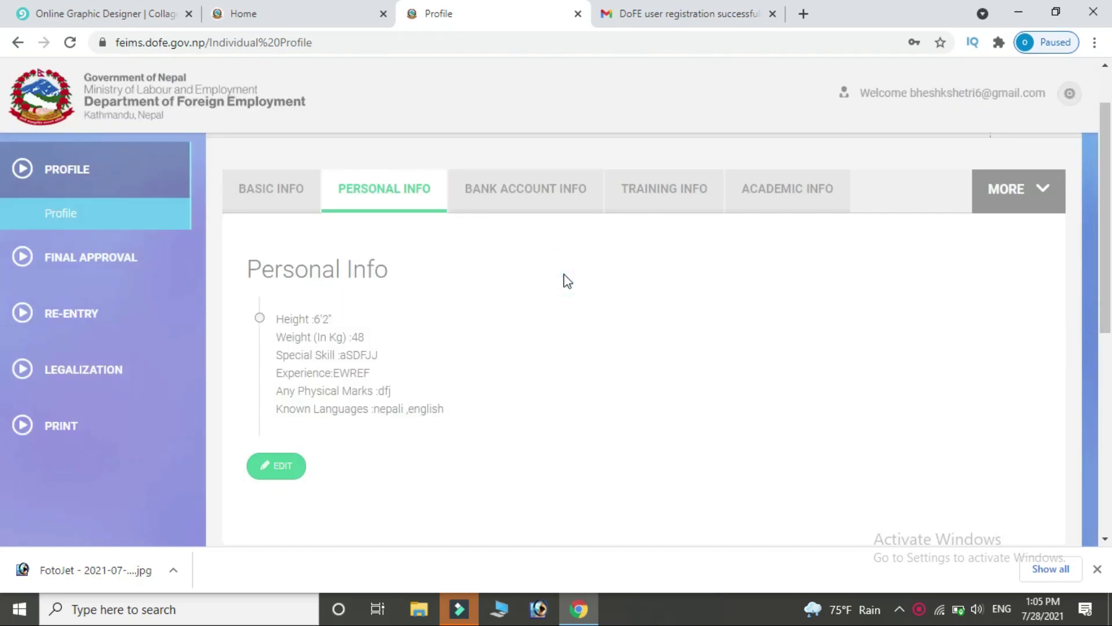
In Bank Account Info, enter bank name Nepal Bank Ltd, account number and holder name.
left_click(547, 208)
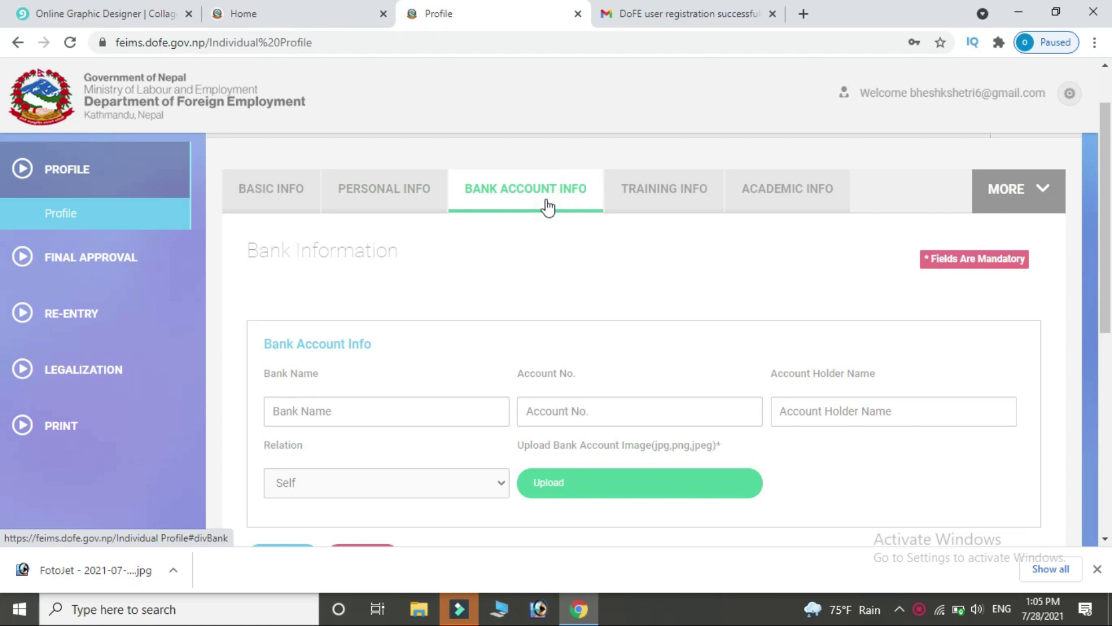
left_click_drag(1107, 262, 1106, 321)
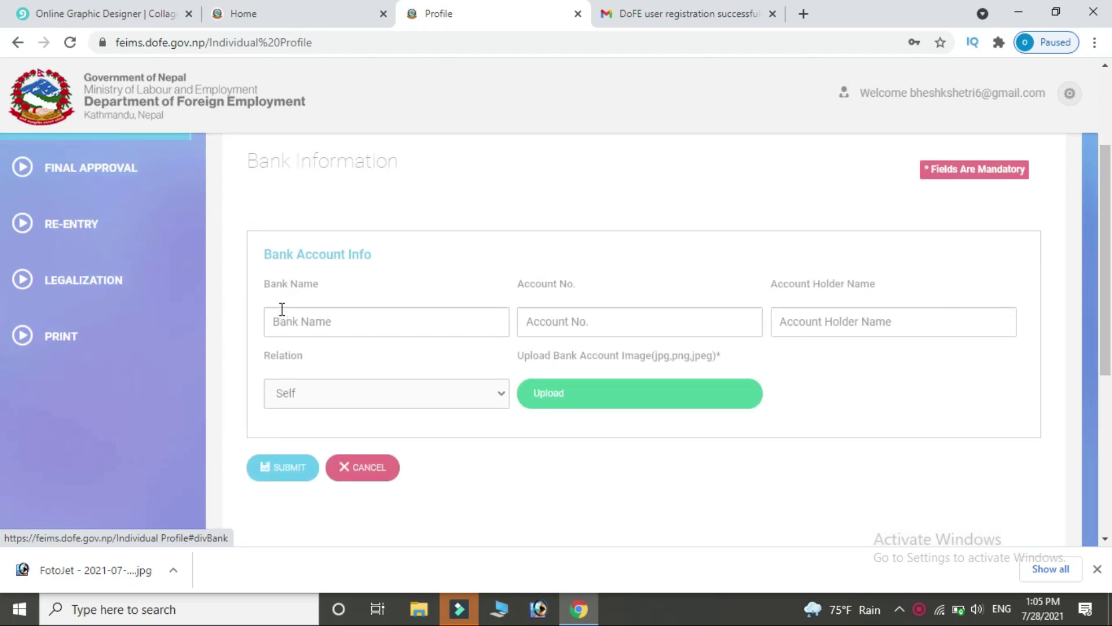
left_click(383, 328)
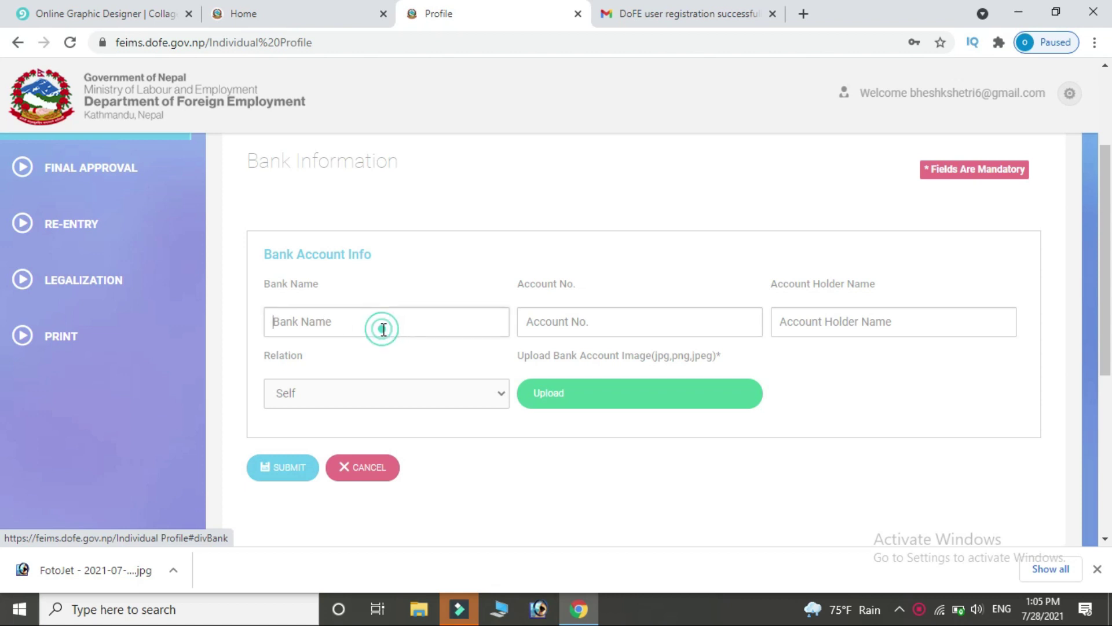
type("asdfvmjb,j")
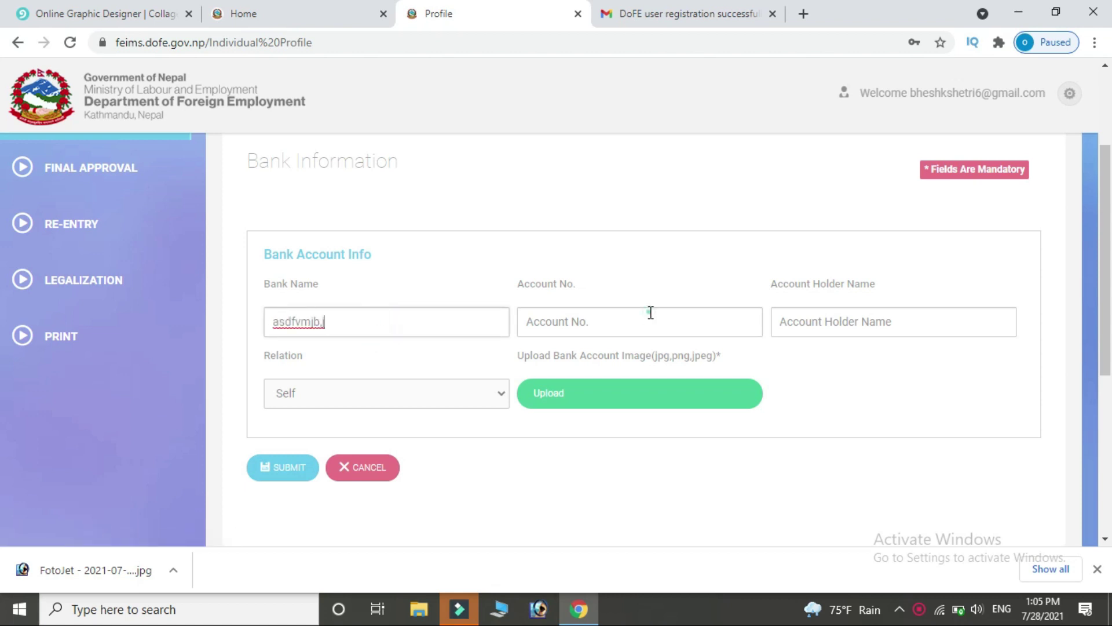
left_click(650, 313)
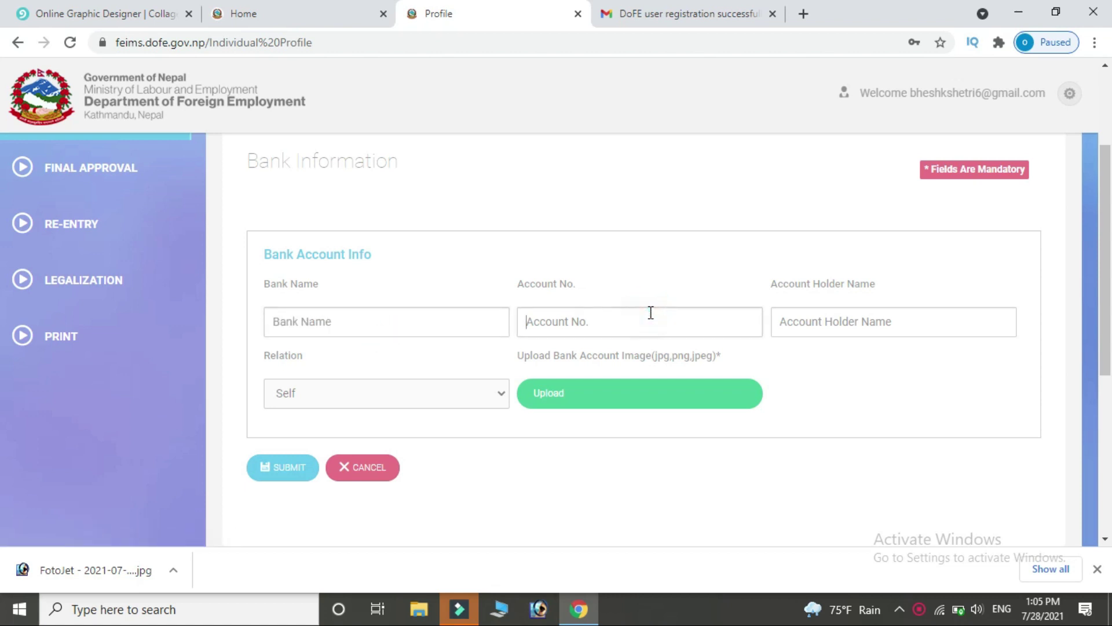
type("asfdfjb,kj")
left_click(844, 323)
type("asdzfxcvmj")
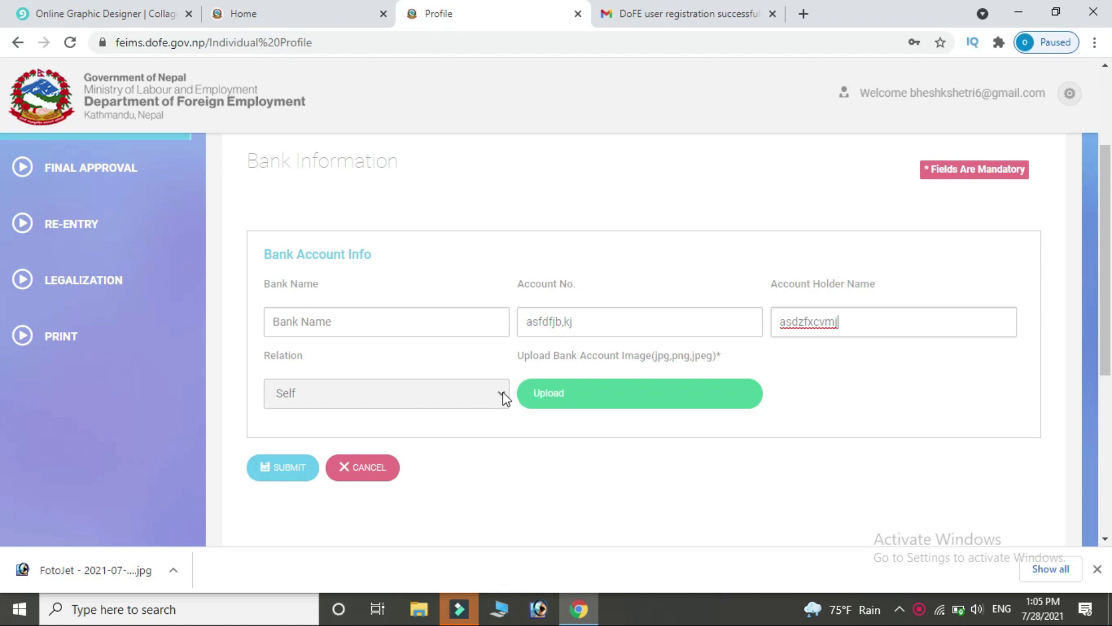
Upload the FotoJet image as the bank account image and save the bank details.
left_click(594, 399)
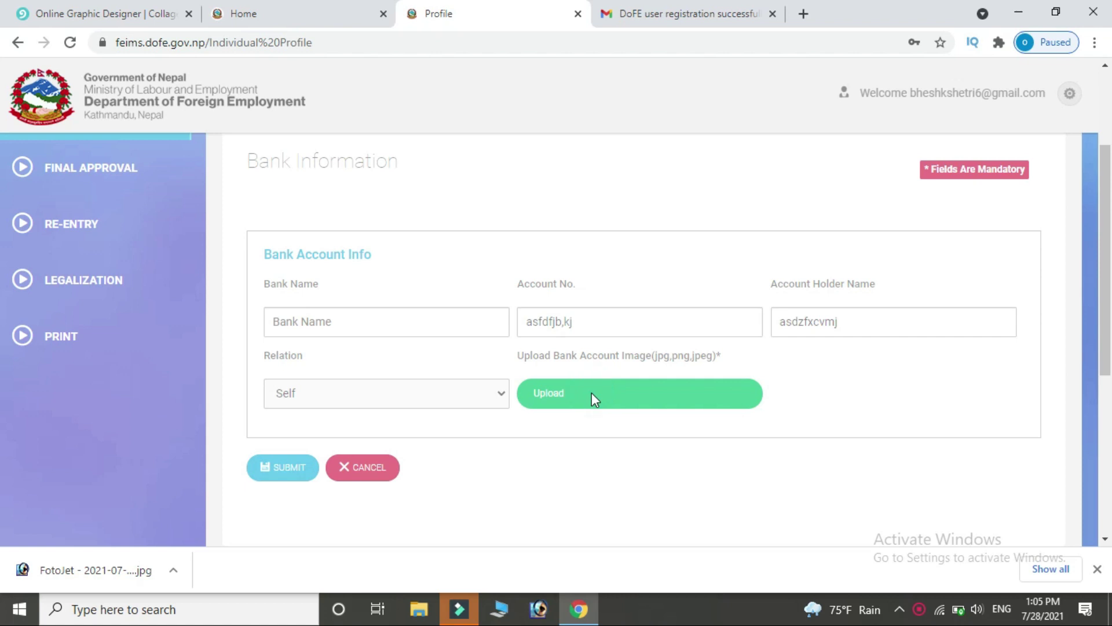
double_click(395, 295)
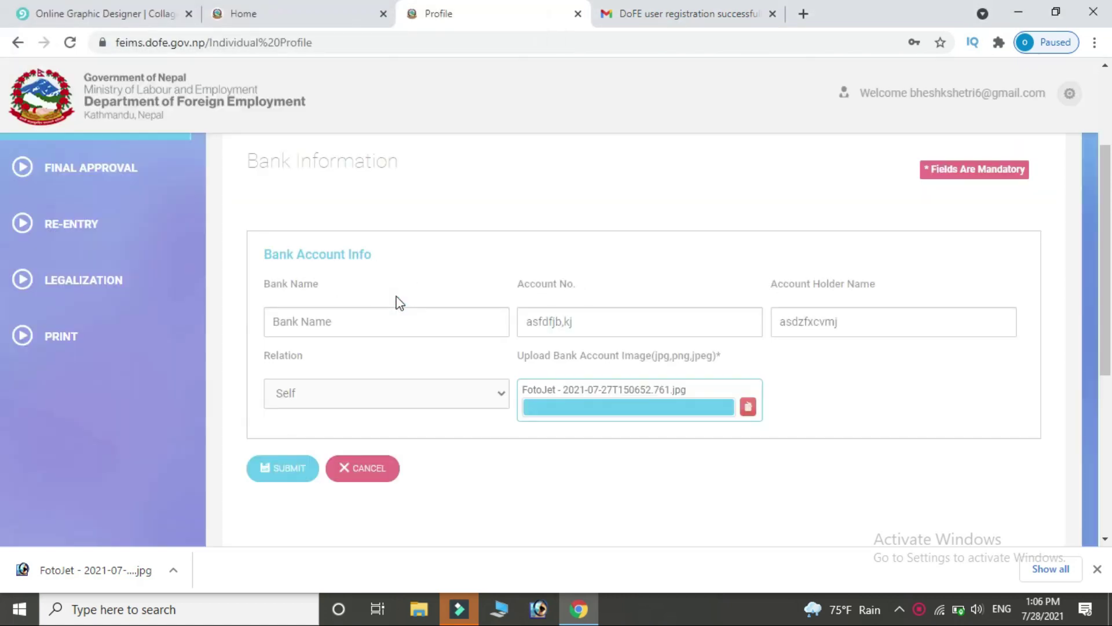
left_click(279, 471)
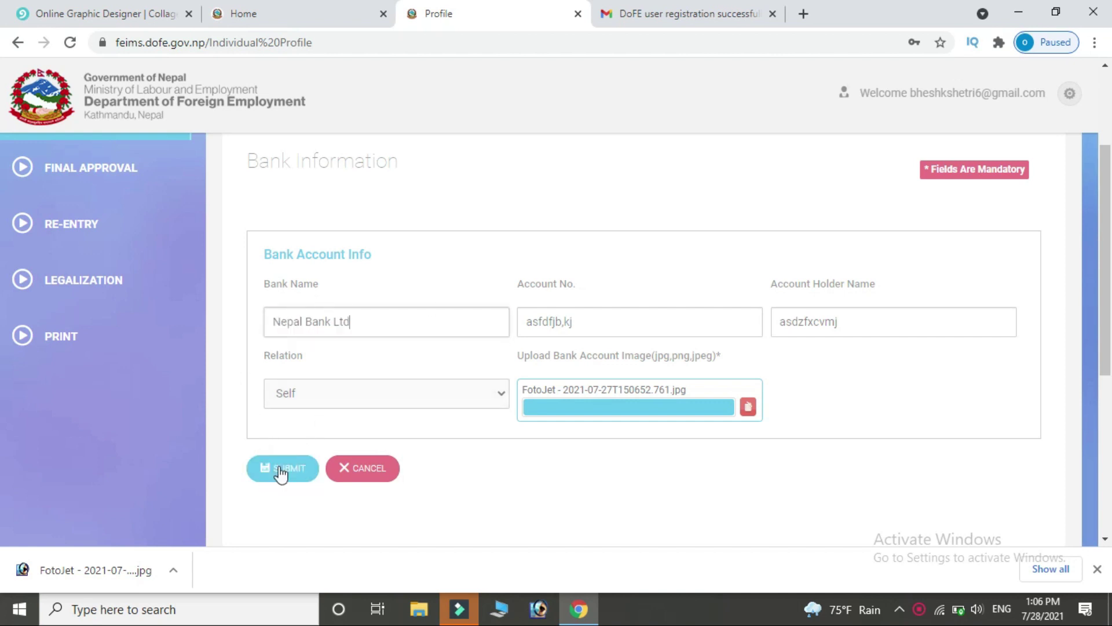
left_click(279, 472)
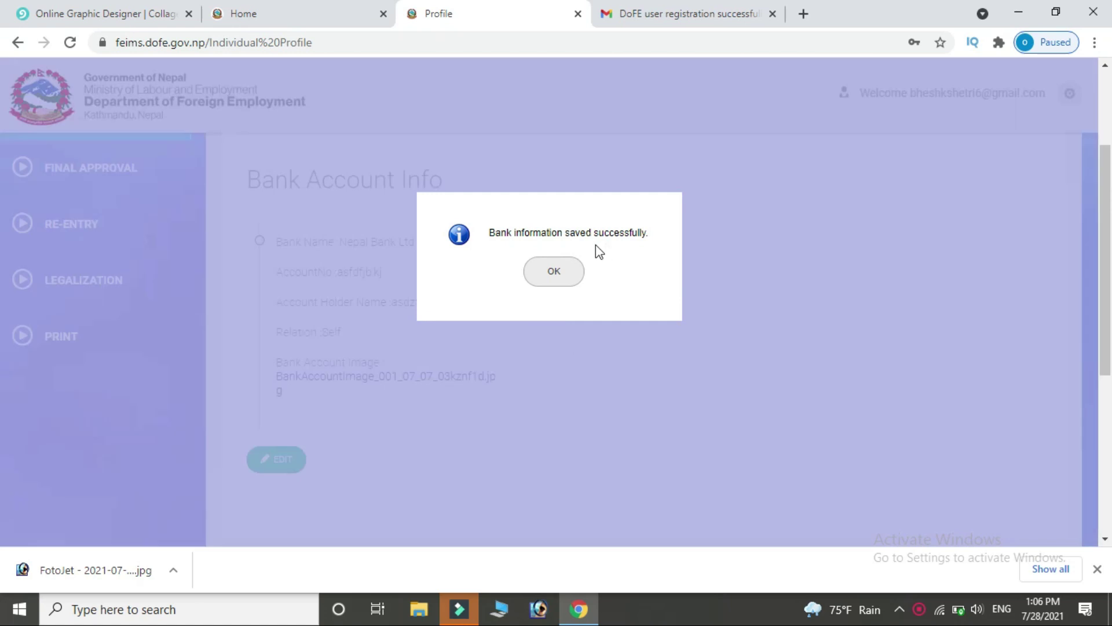
left_click(567, 275)
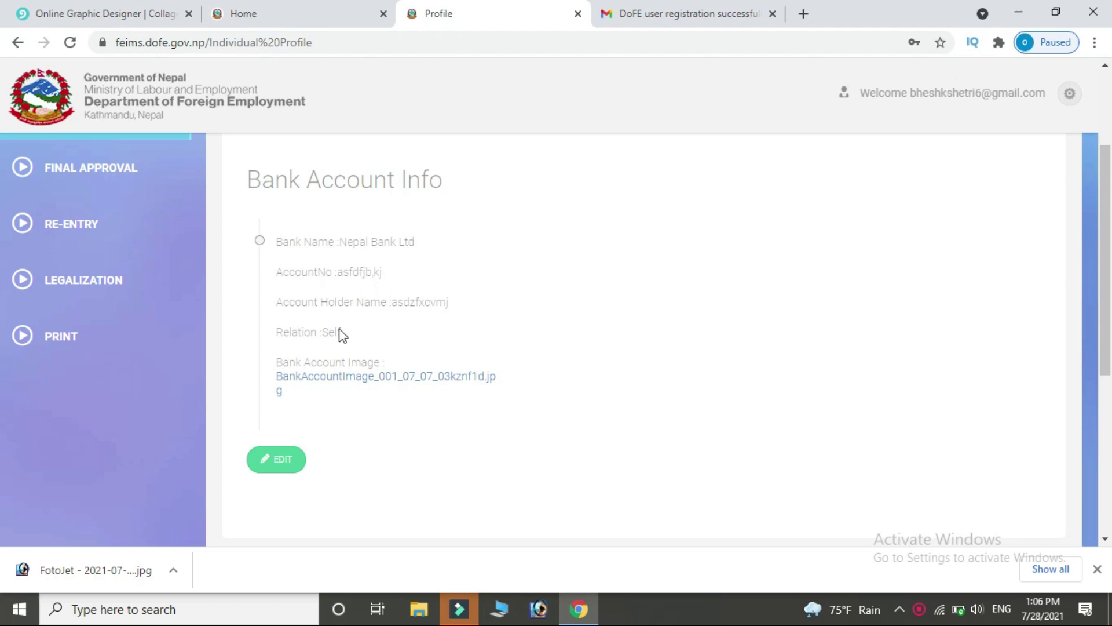
left_click_drag(1106, 320, 1107, 244)
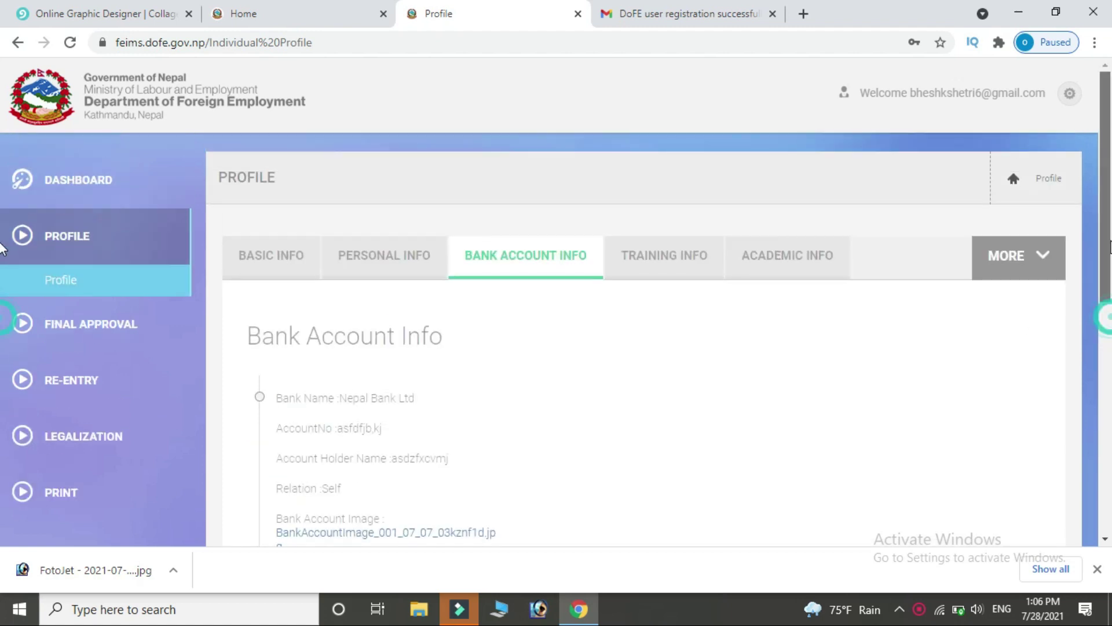
Start a new training record with title asadfc, institution asdfj and a saved address.
left_click(689, 268)
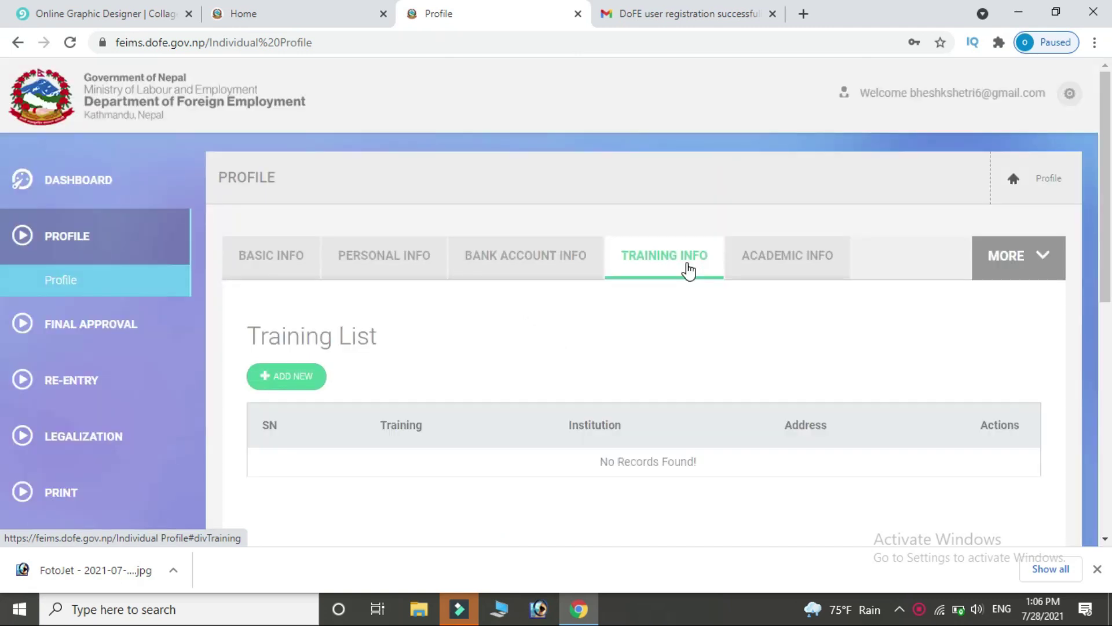
left_click(276, 378)
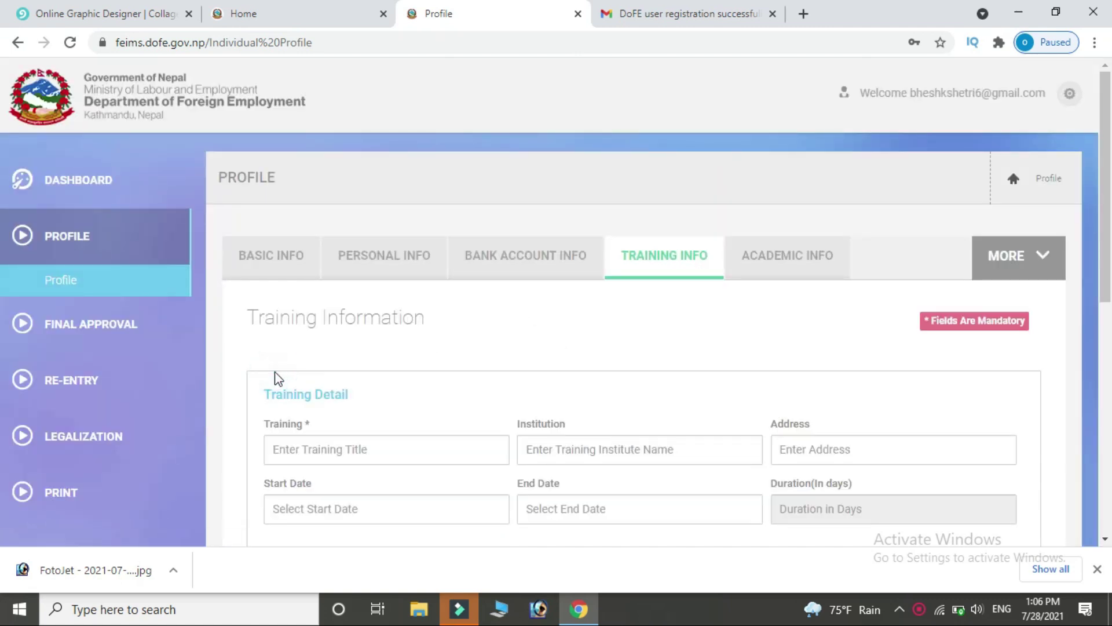
scroll(3, 309, "down", 1)
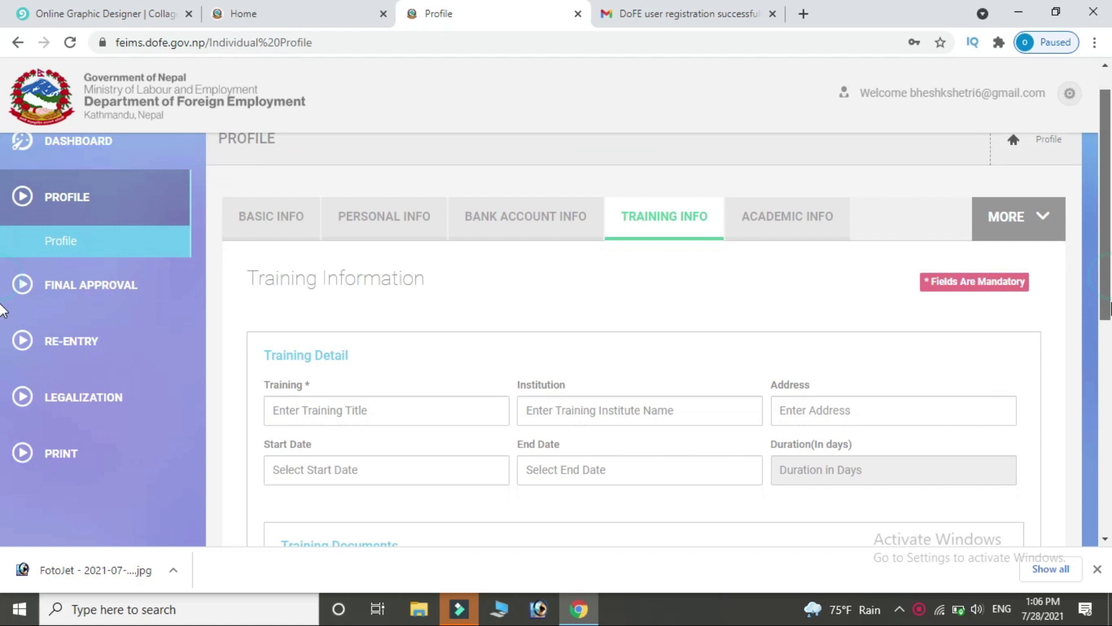
left_click(421, 382)
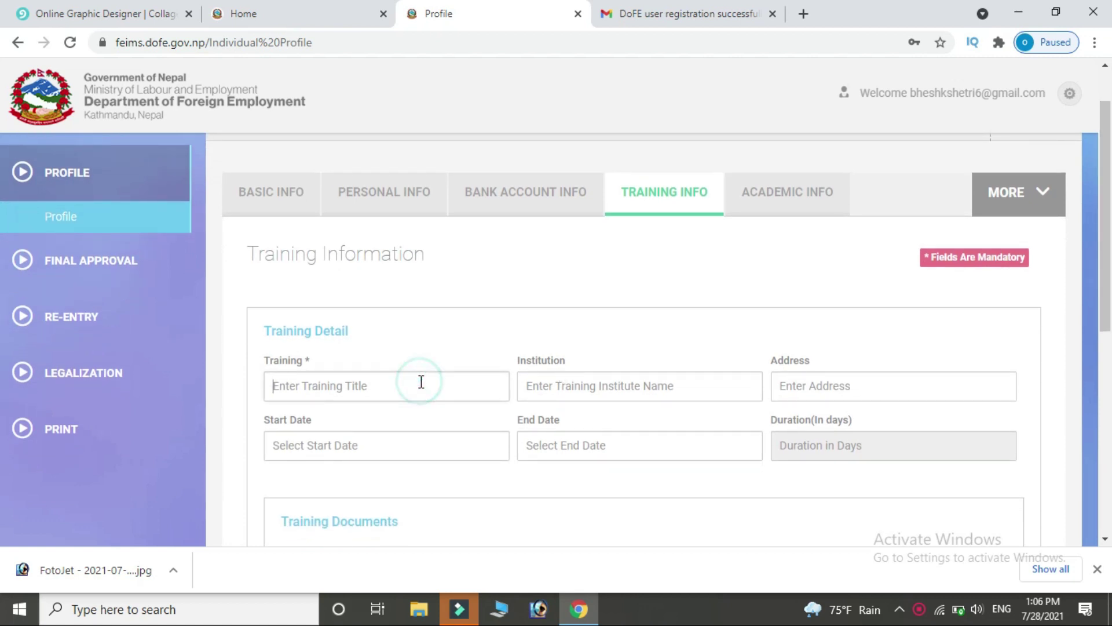
left_click(421, 382)
type("asadfc")
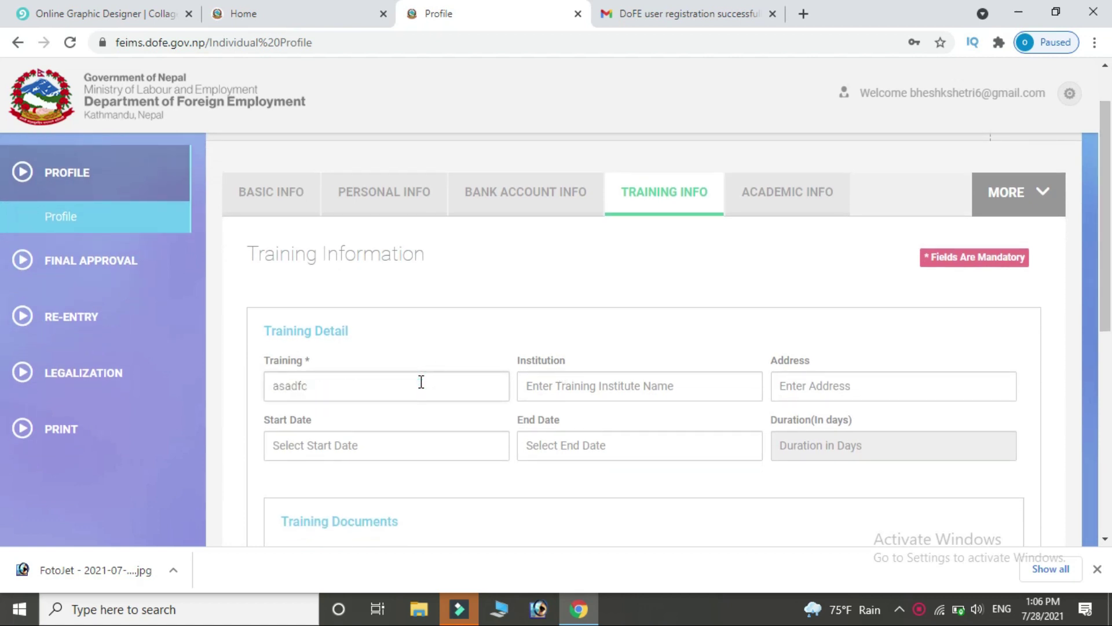
left_click(579, 386)
type("asdf")
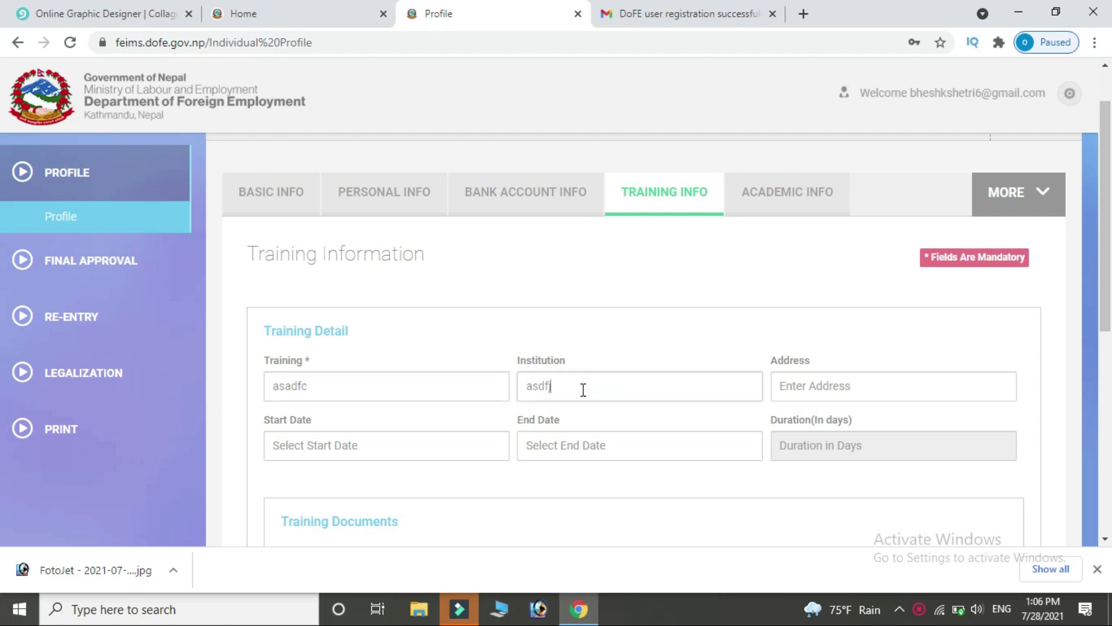
left_click(862, 394)
left_click(860, 386)
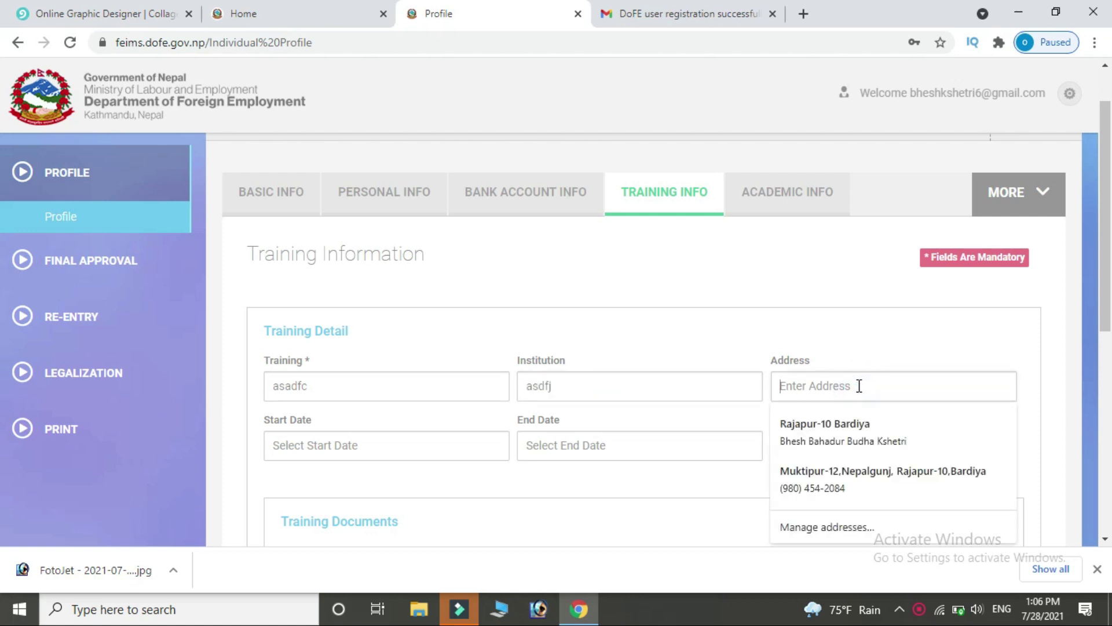
left_click(832, 475)
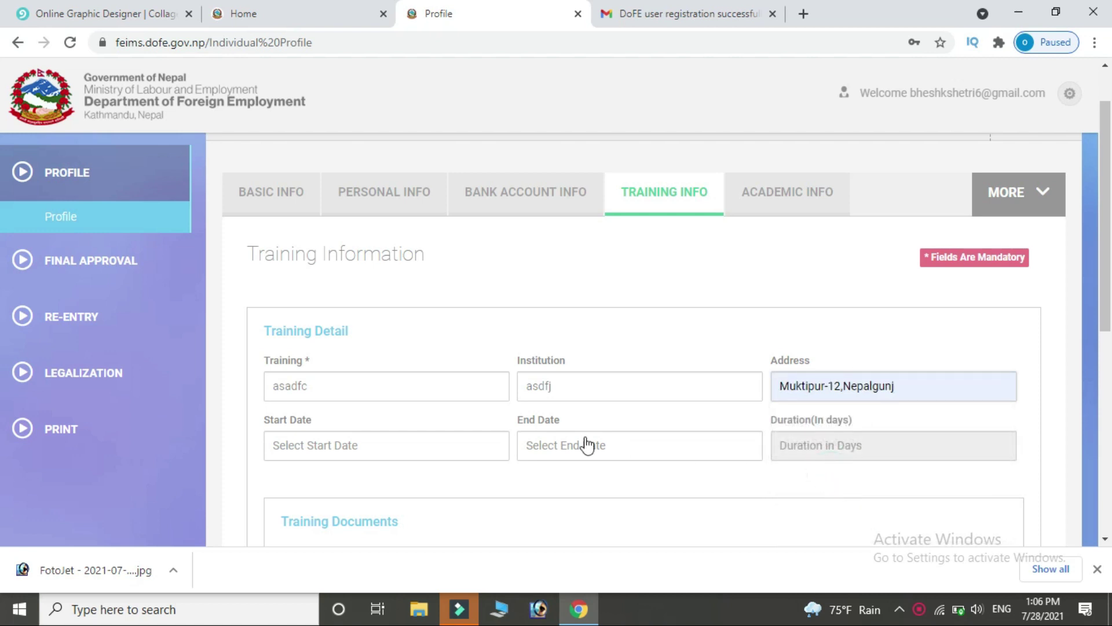
Set the training dates from 2020-07-02 to 2021-07-01, a 364-day duration.
left_click(415, 446)
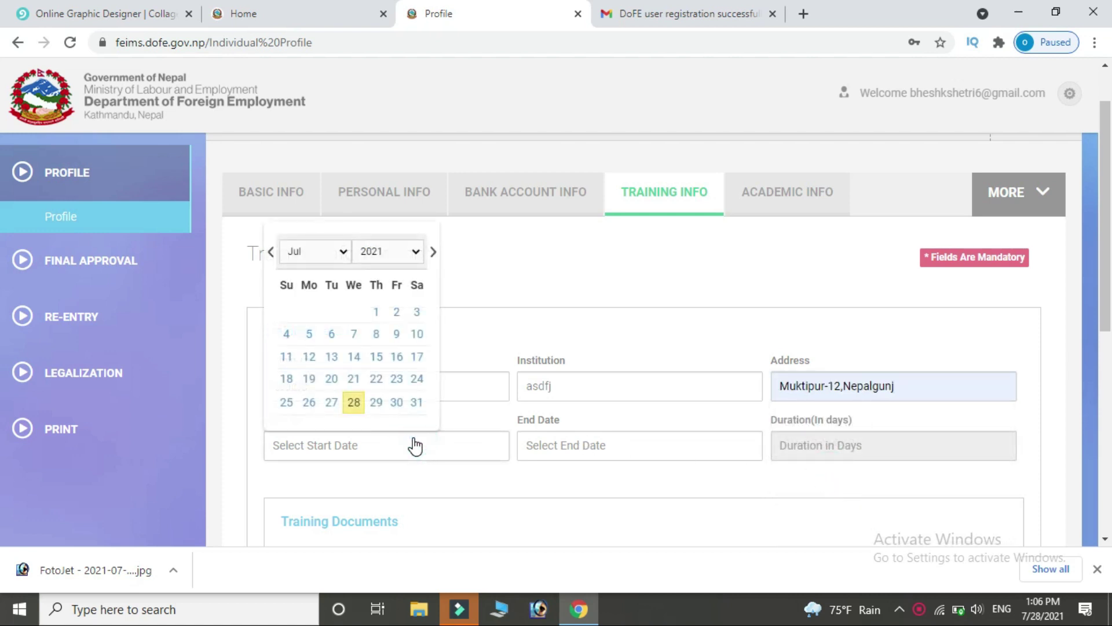
left_click(413, 252)
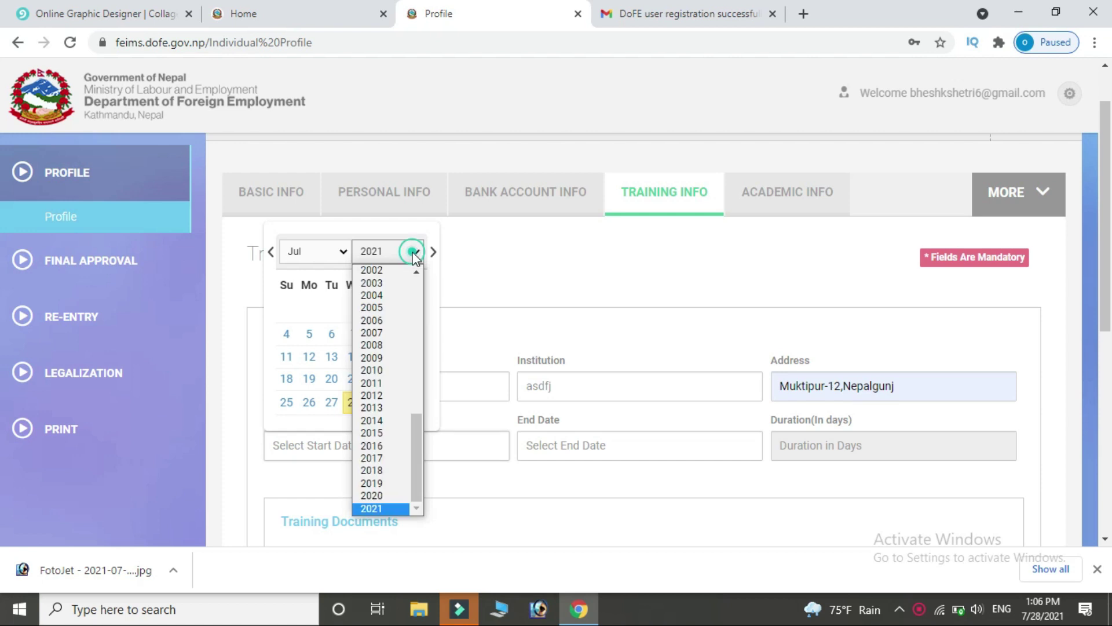
left_click(379, 493)
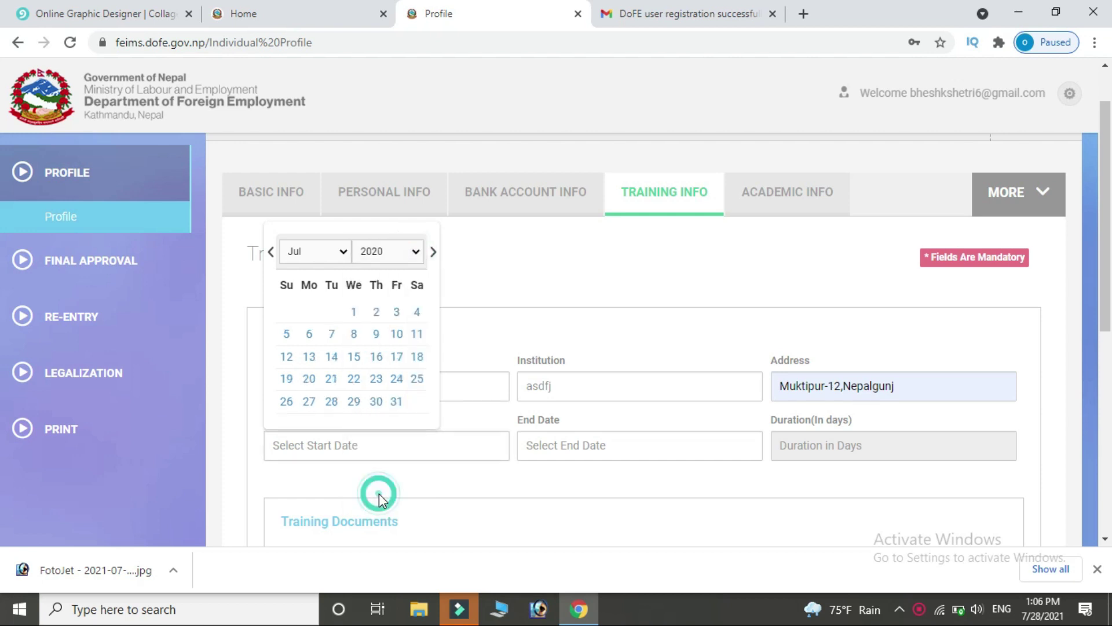
left_click(376, 312)
left_click(583, 445)
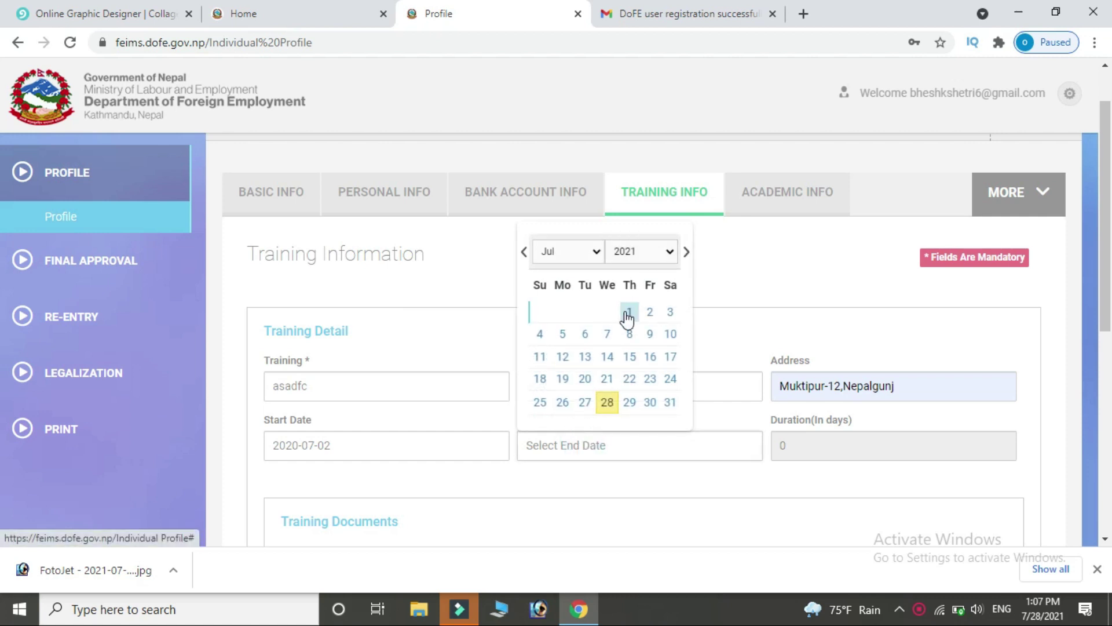
left_click(627, 316)
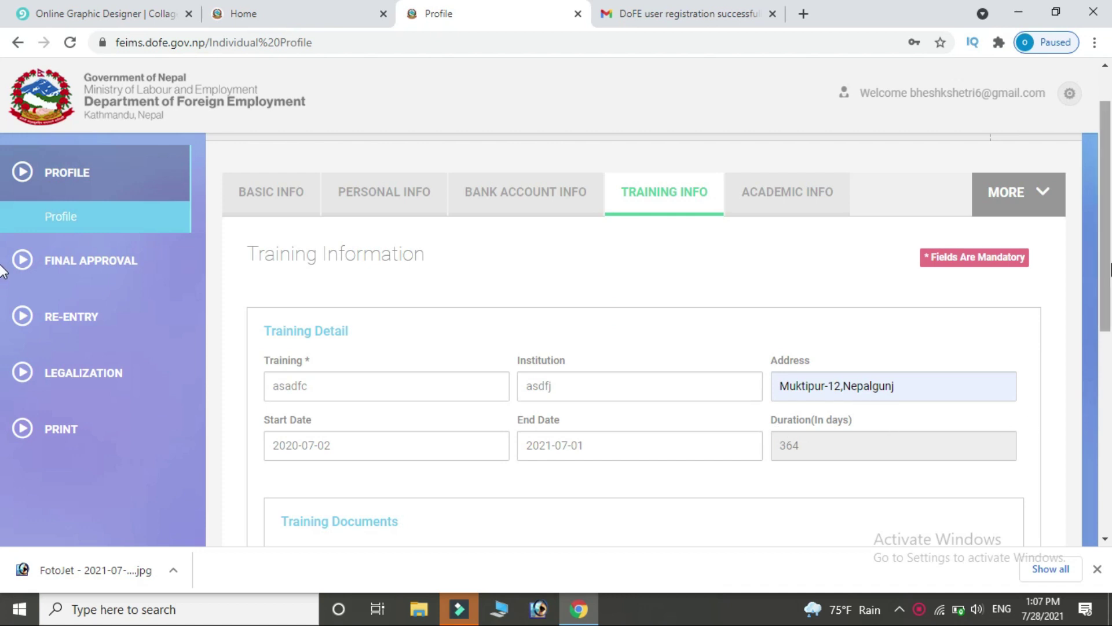
scroll(1061, 371, "down", 3)
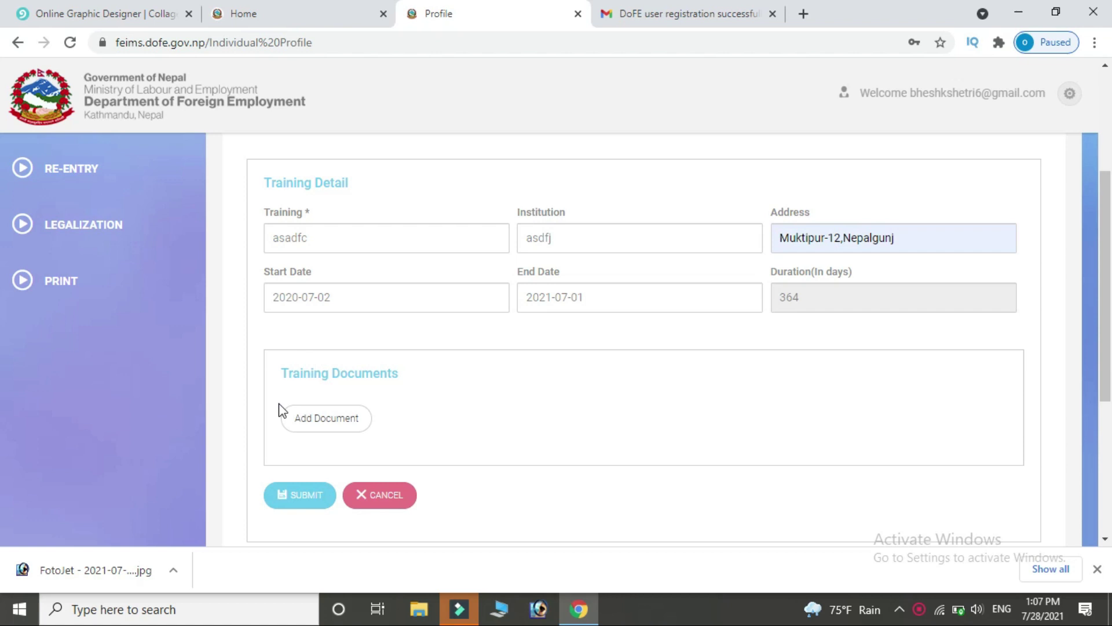
Upload FotoJet - 2021-07-28T121732.708.jpg as the training record's document.
left_click(327, 418)
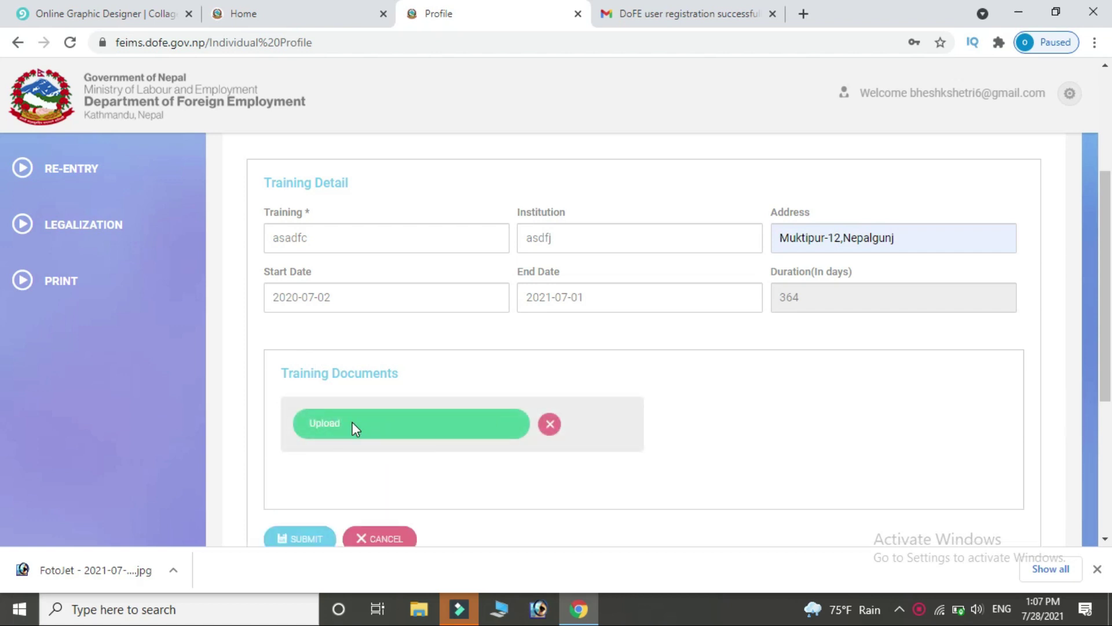
left_click(353, 421)
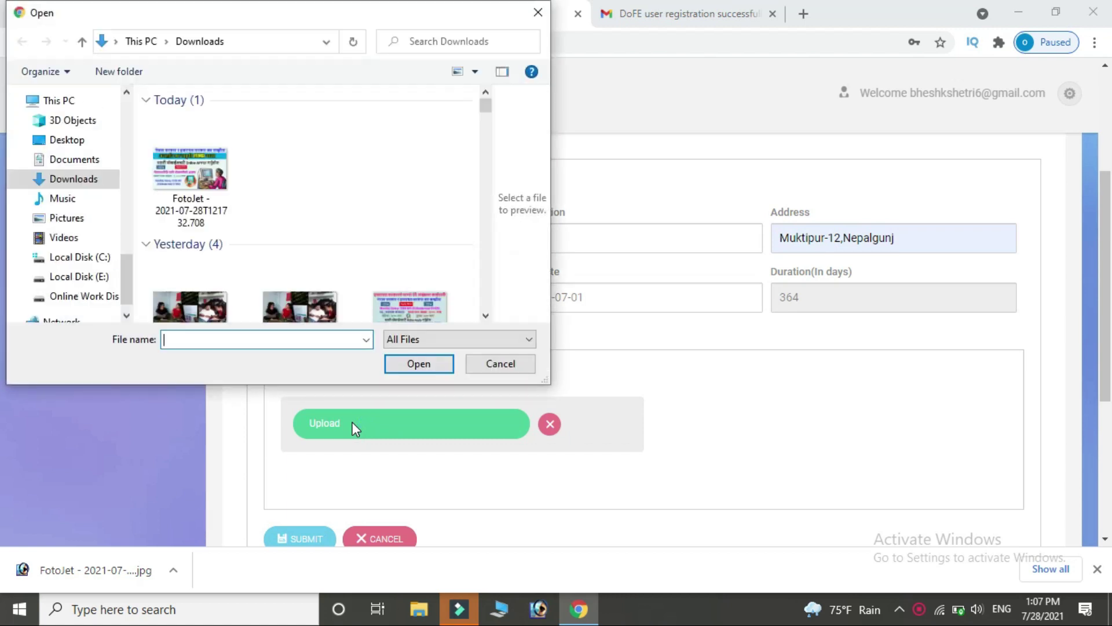
double_click(195, 193)
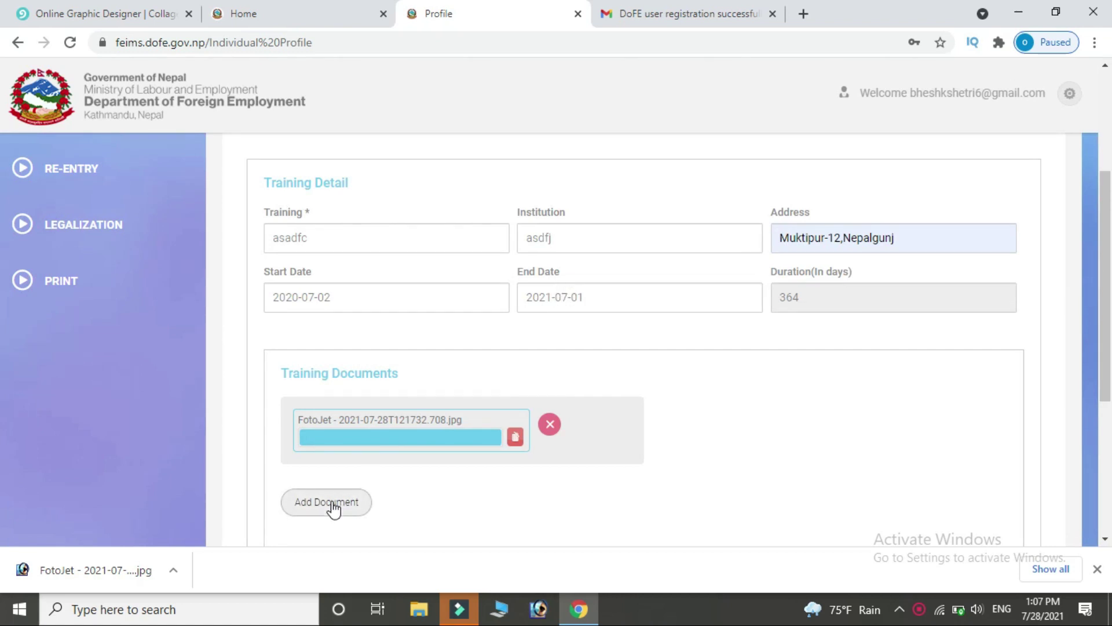
left_click_drag(1110, 273, 1111, 353)
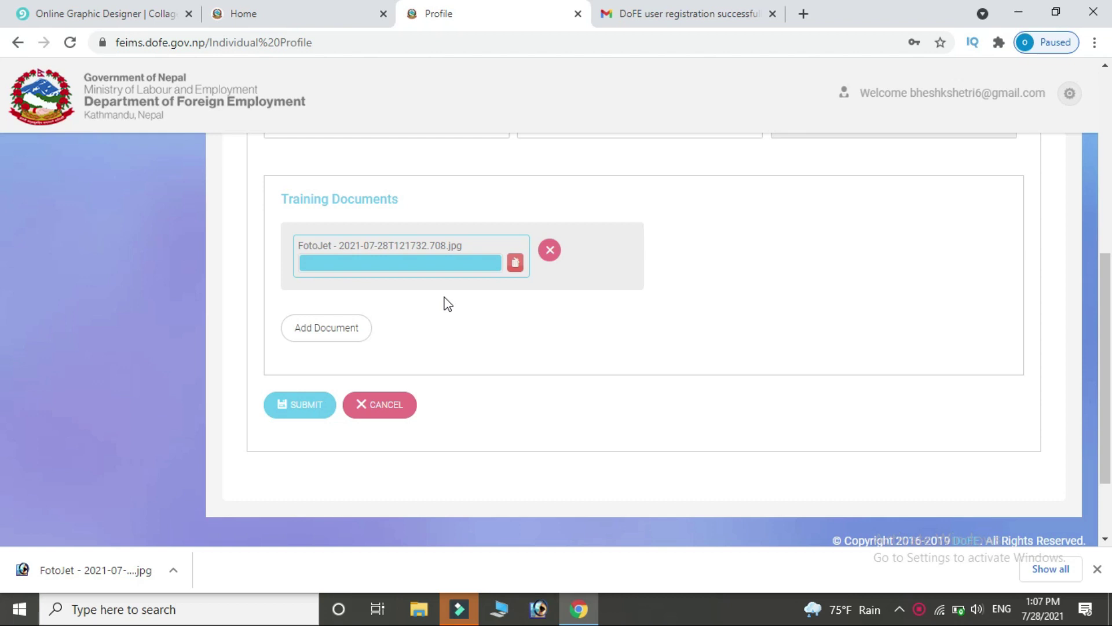
scroll(6, 174, "up", 7)
Submit the asadfc training record, confirm success, and check it in the Training List.
scroll(276, 453, "down", 6)
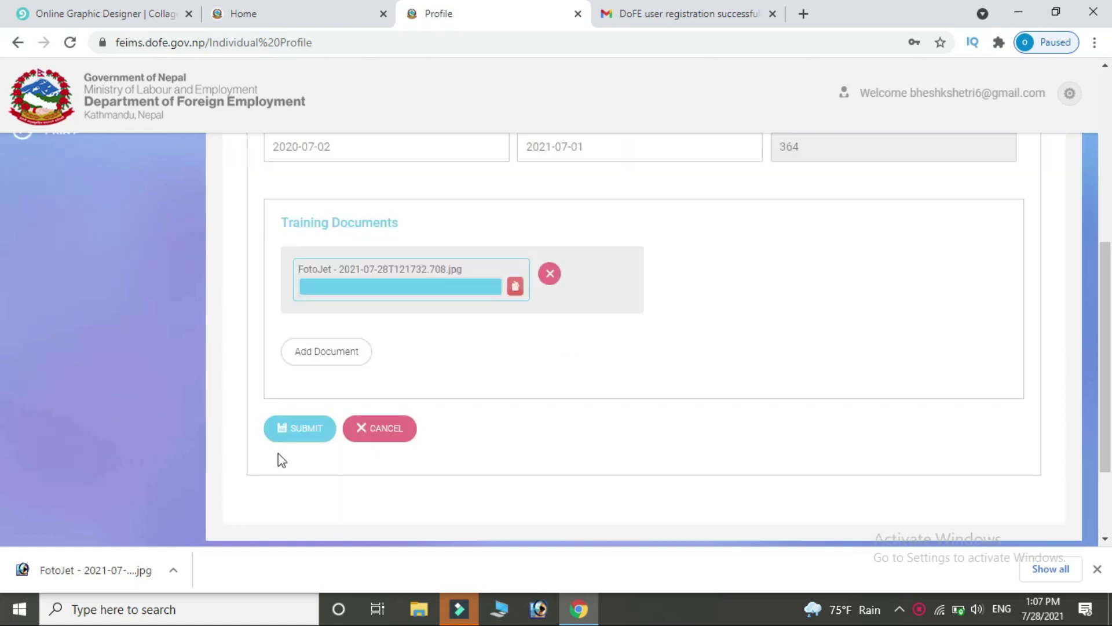
left_click(301, 432)
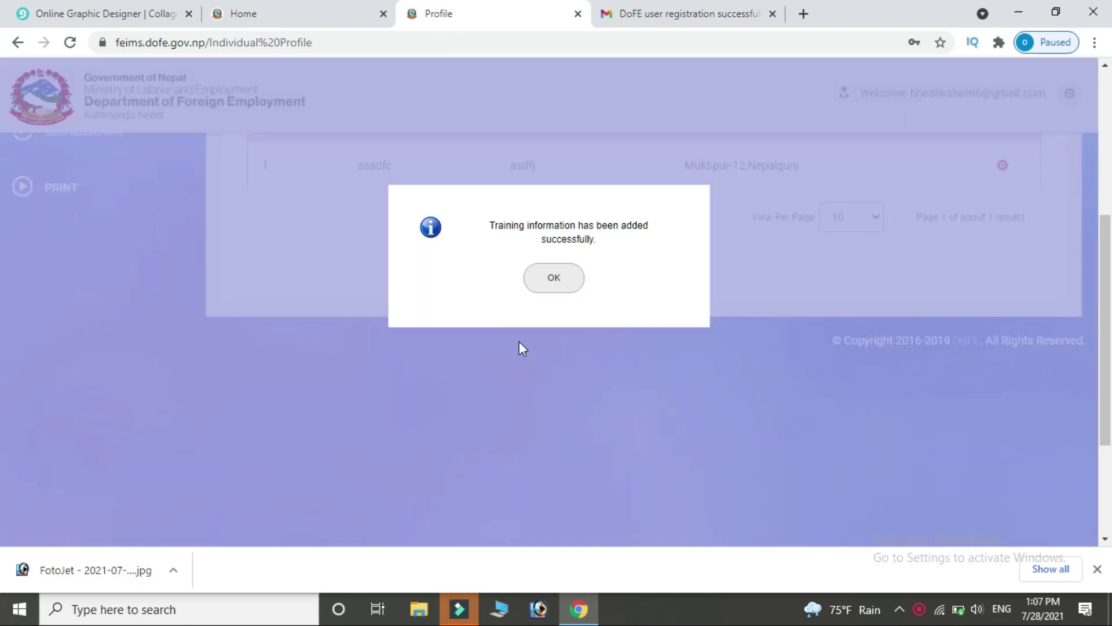
left_click(560, 279)
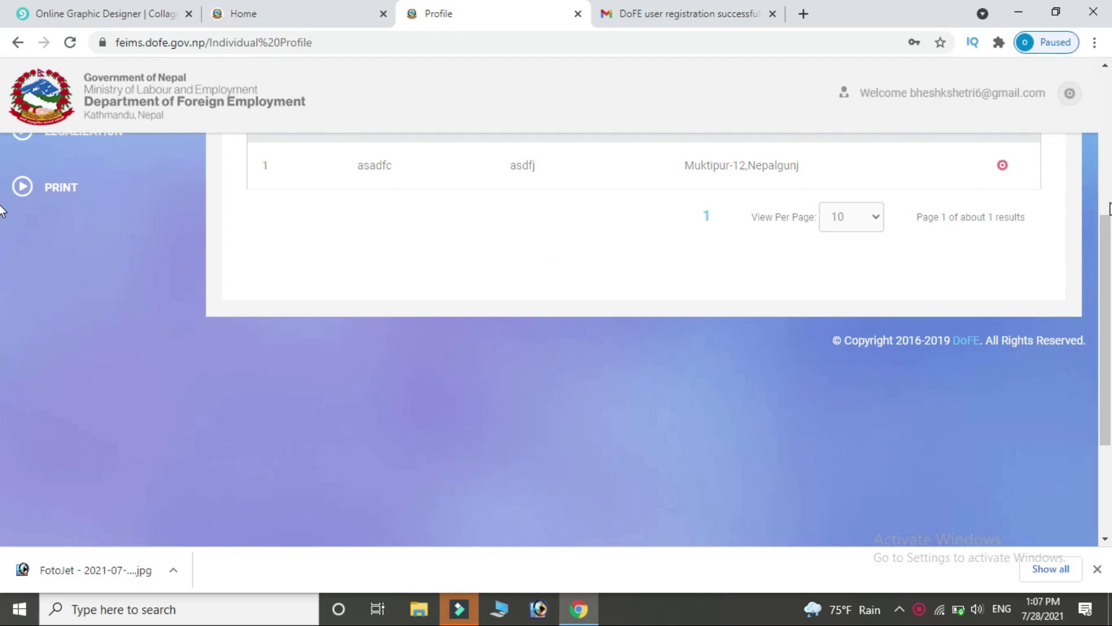
scroll(0, 252, "up", 1)
scroll(1, 252, "up", 2)
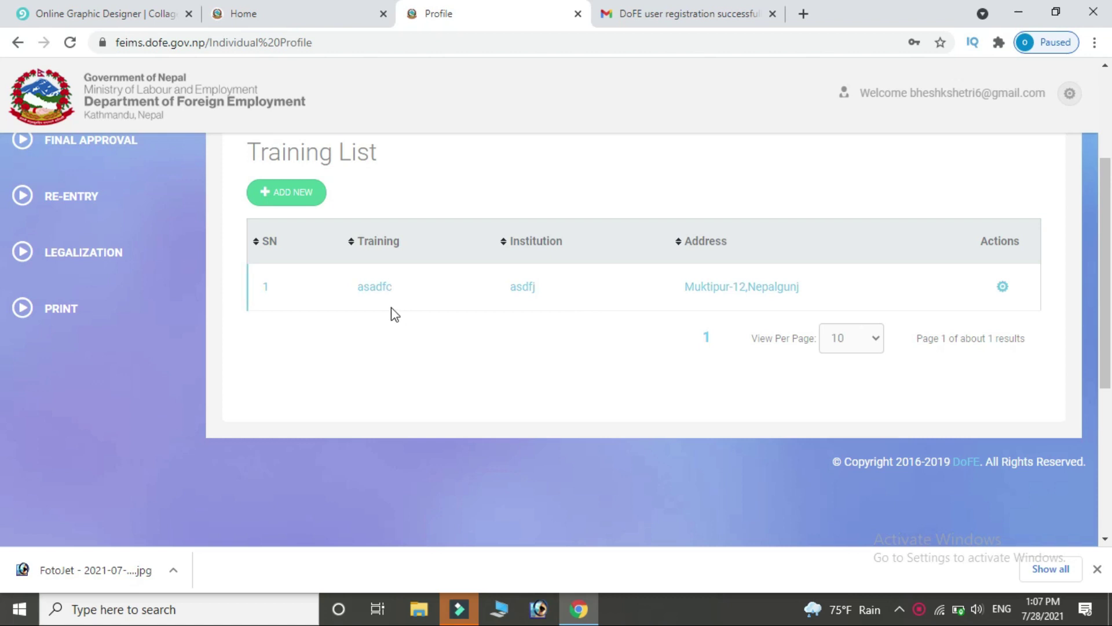
left_click(322, 202)
scroll(2, 247, "up", 3)
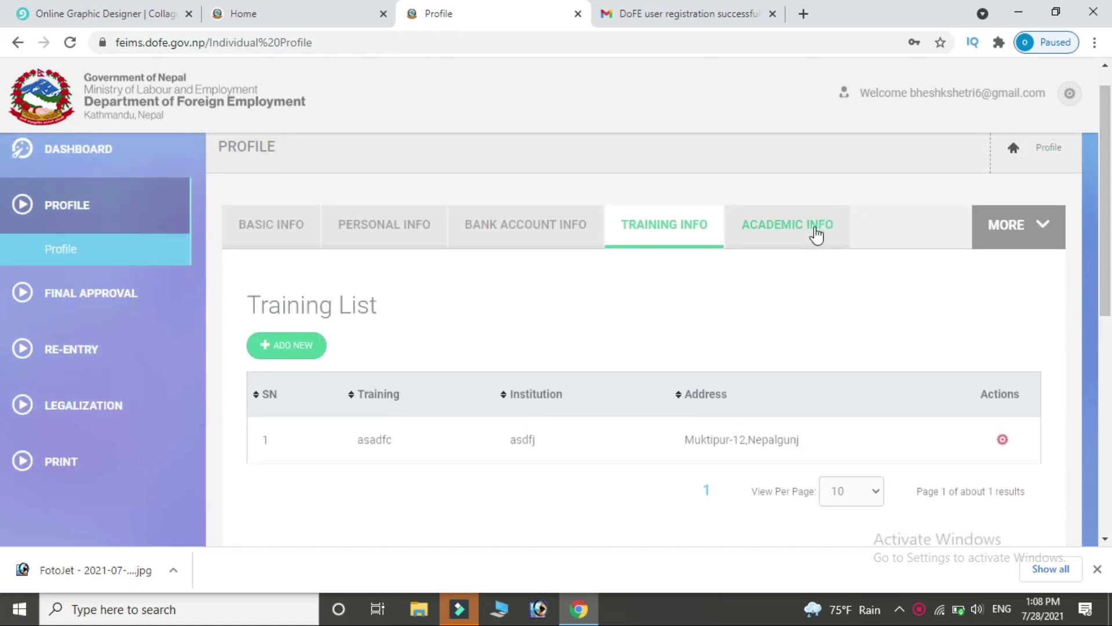
Start a new academic record: plus 2 at cvjbkj, address Muktipur-12,Nepalgunj.
left_click(817, 235)
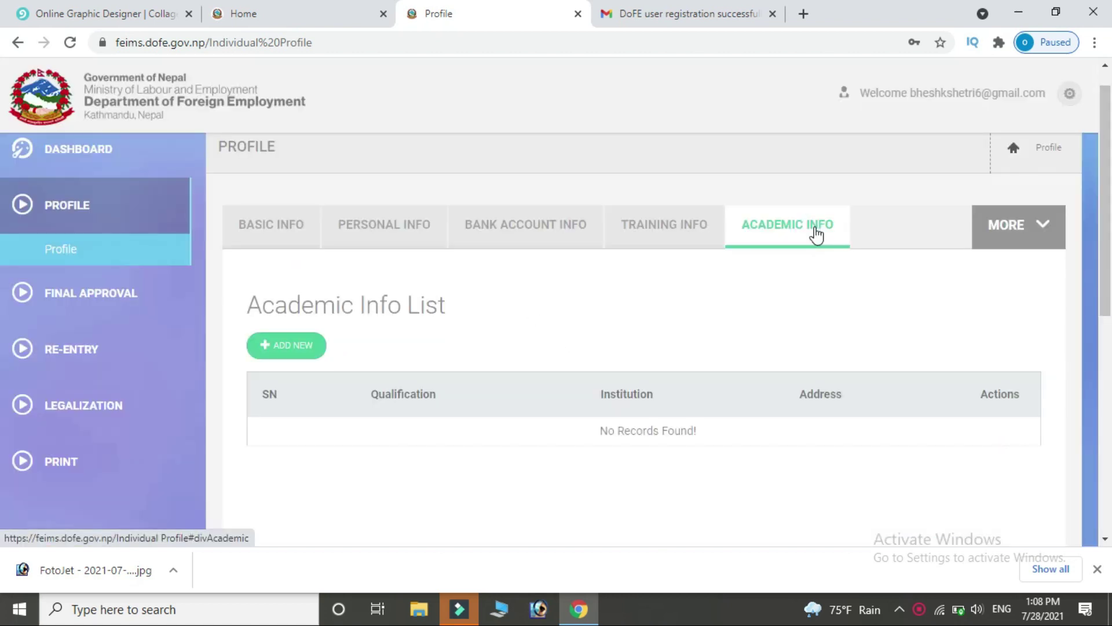
left_click(278, 352)
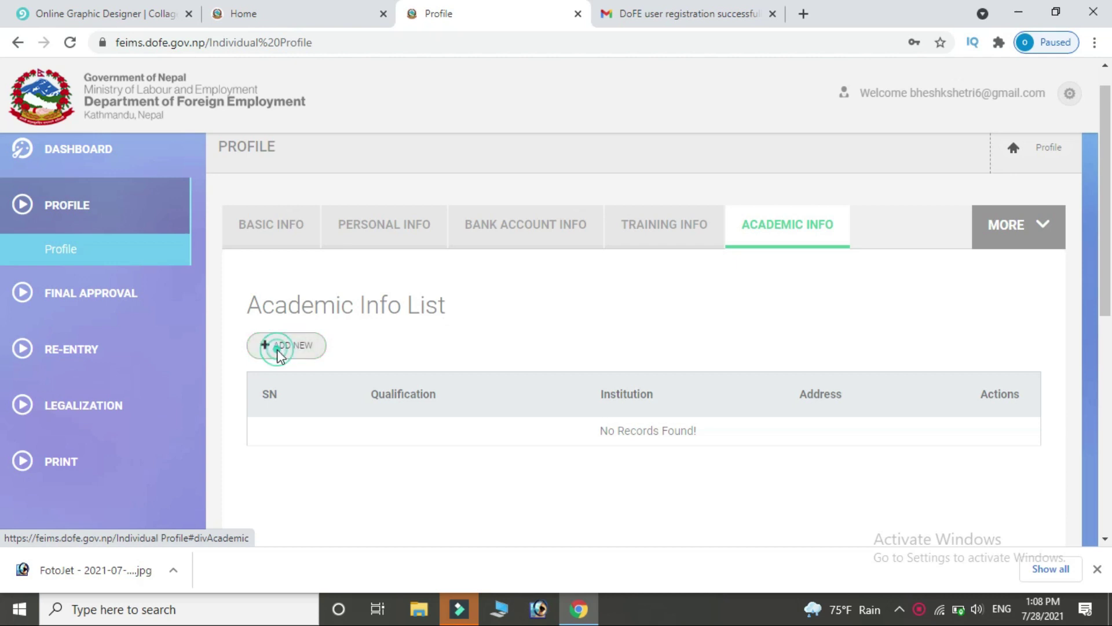
scroll(3, 313, "down", 2)
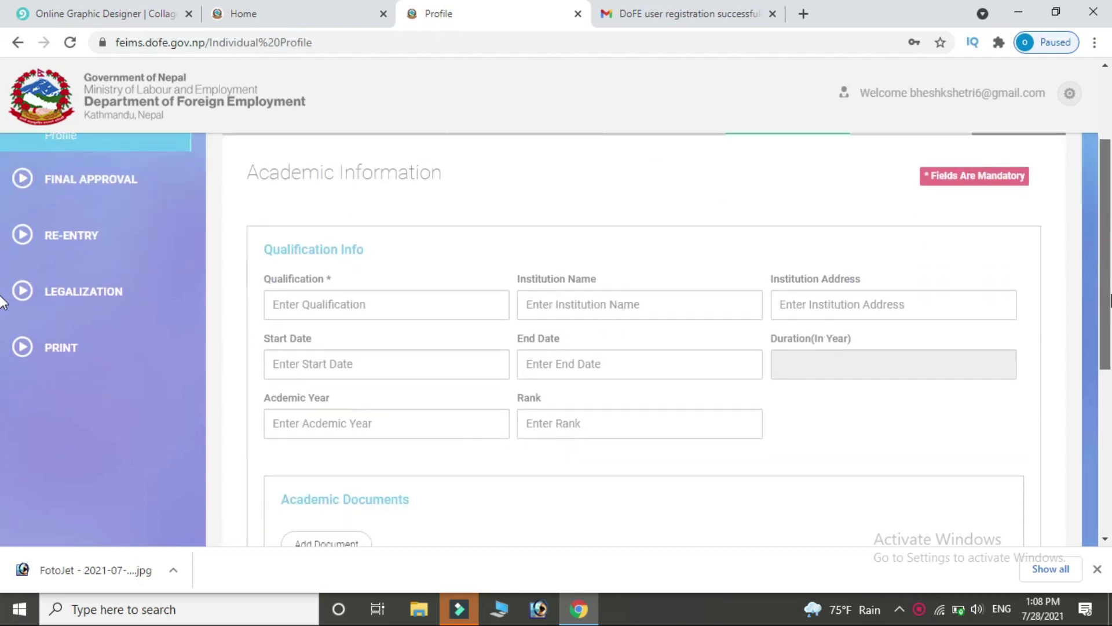
left_click(443, 310)
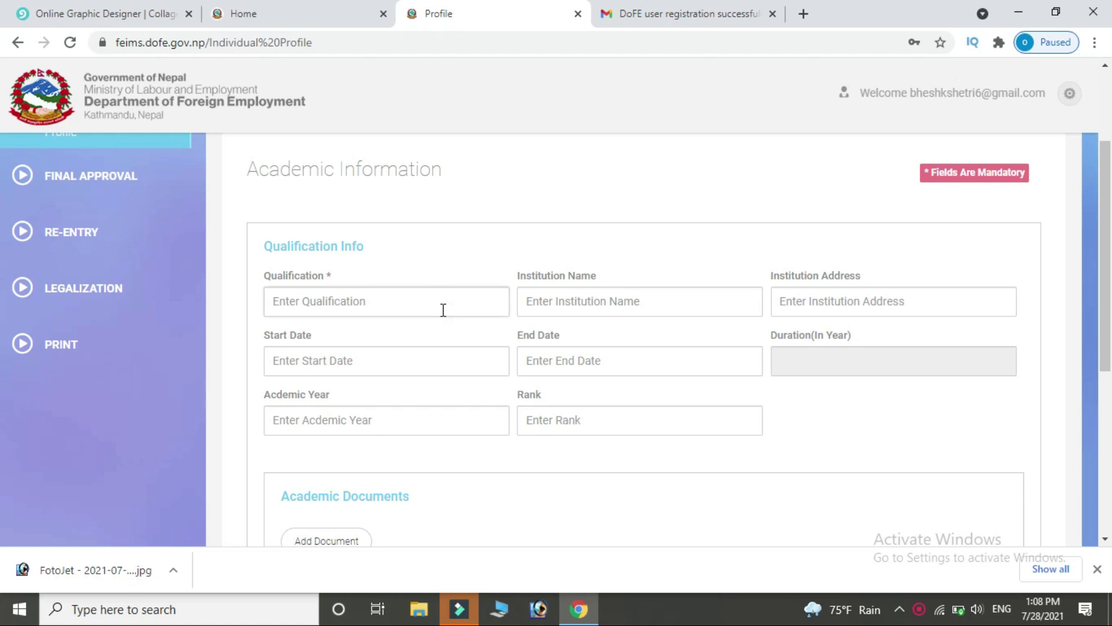
type("plus 2")
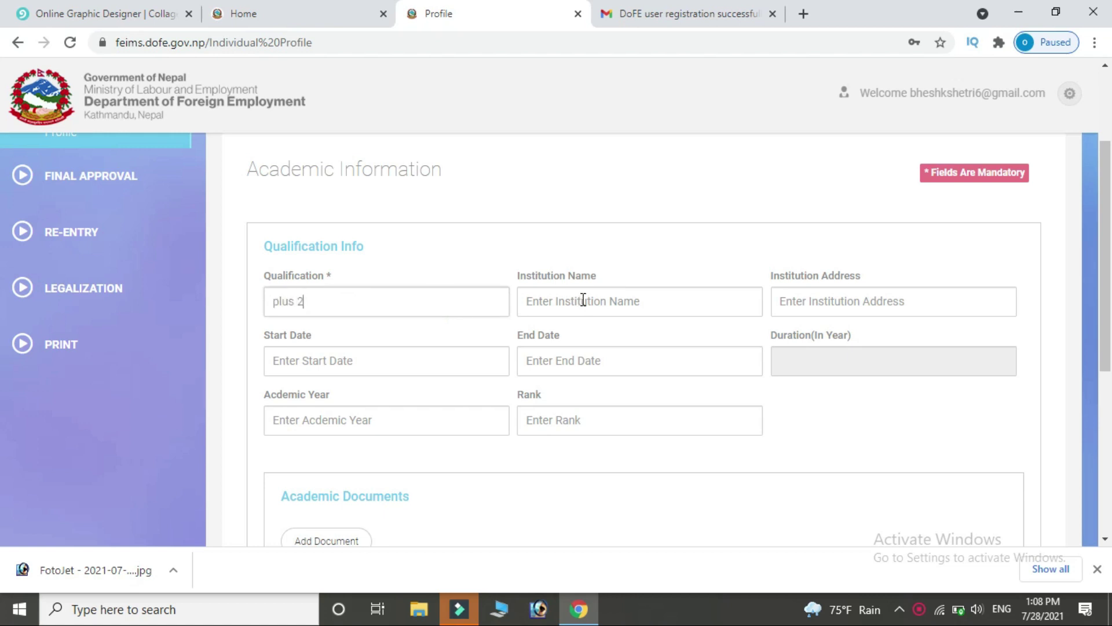
left_click(583, 299)
type("cvjbkj")
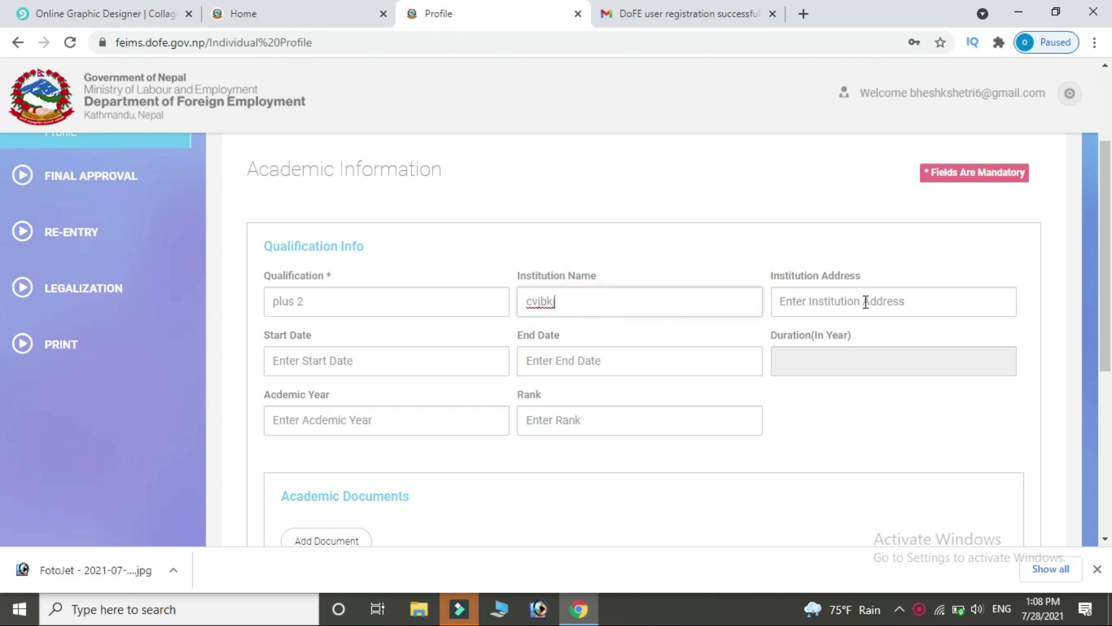
left_click(863, 300)
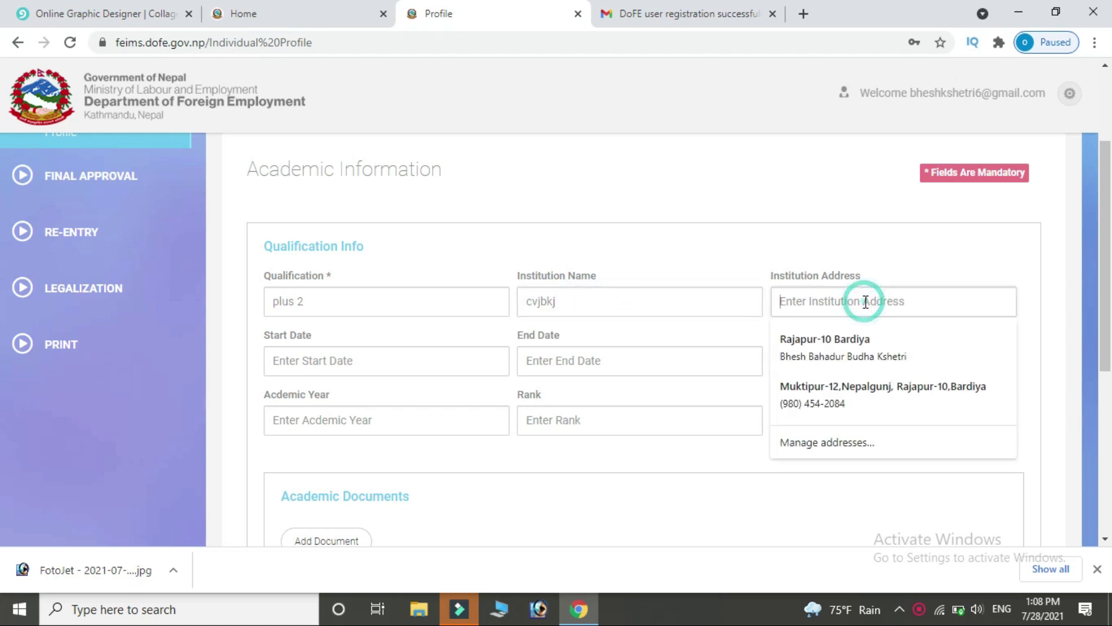
left_click(848, 404)
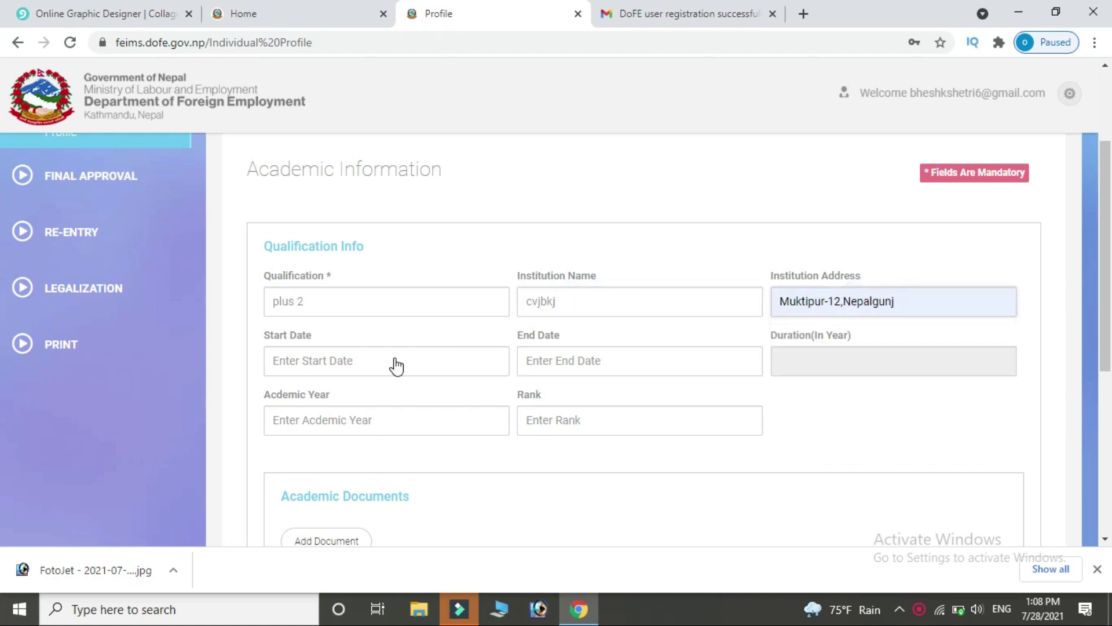
Set dates 2017-07-05 to 2021-07-02, academic year 2072 and rank first.
left_click(396, 365)
left_click(380, 227)
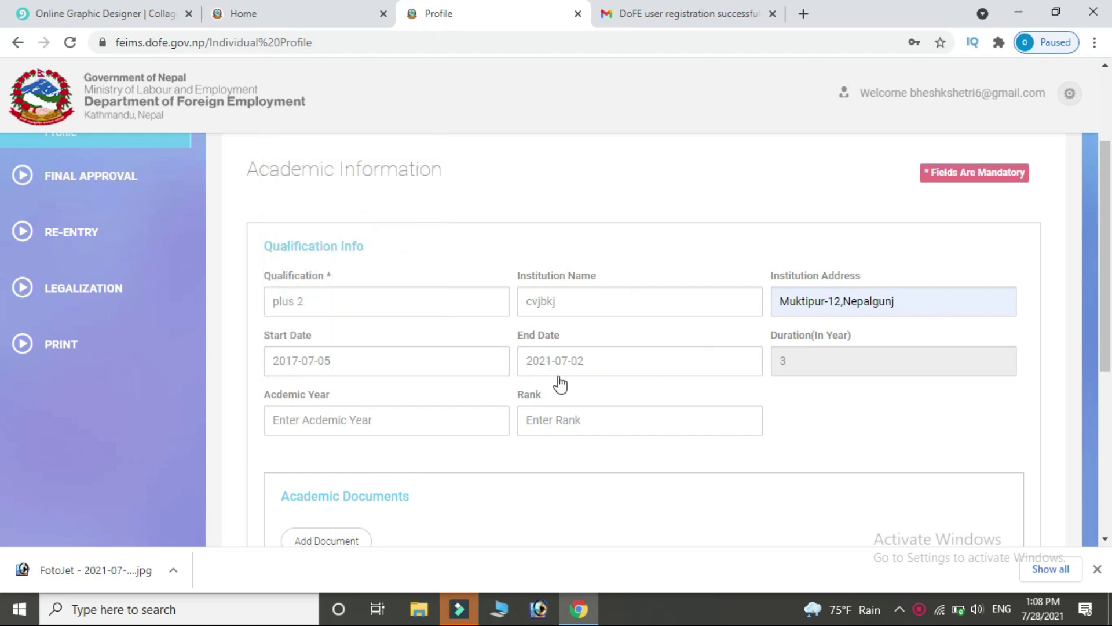
left_click(348, 420)
type("2")
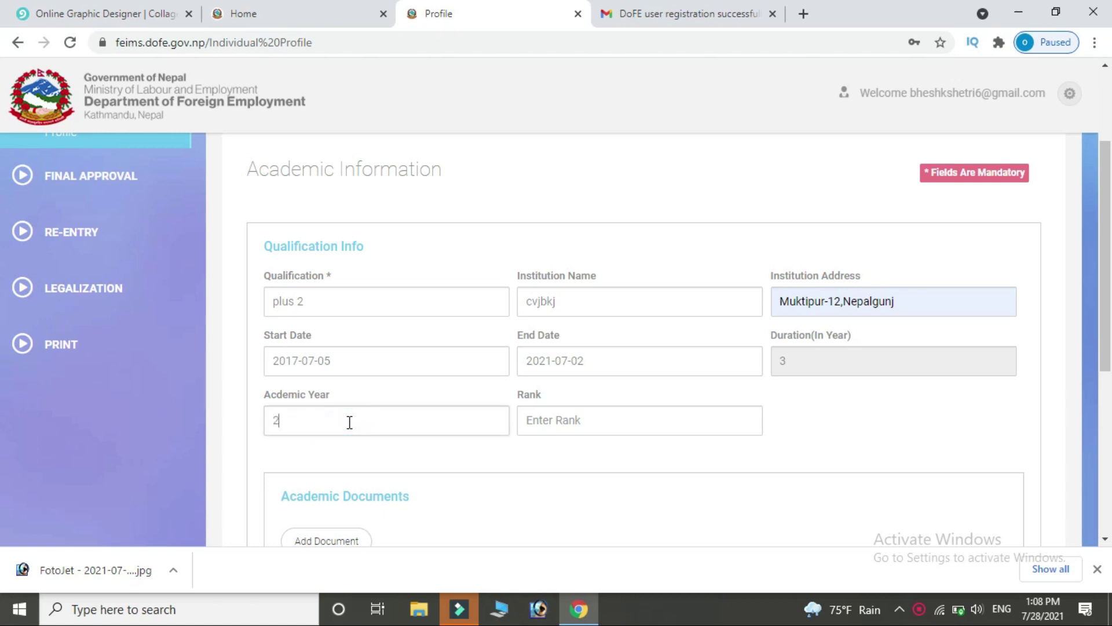
type("072")
left_click(613, 422)
type("first")
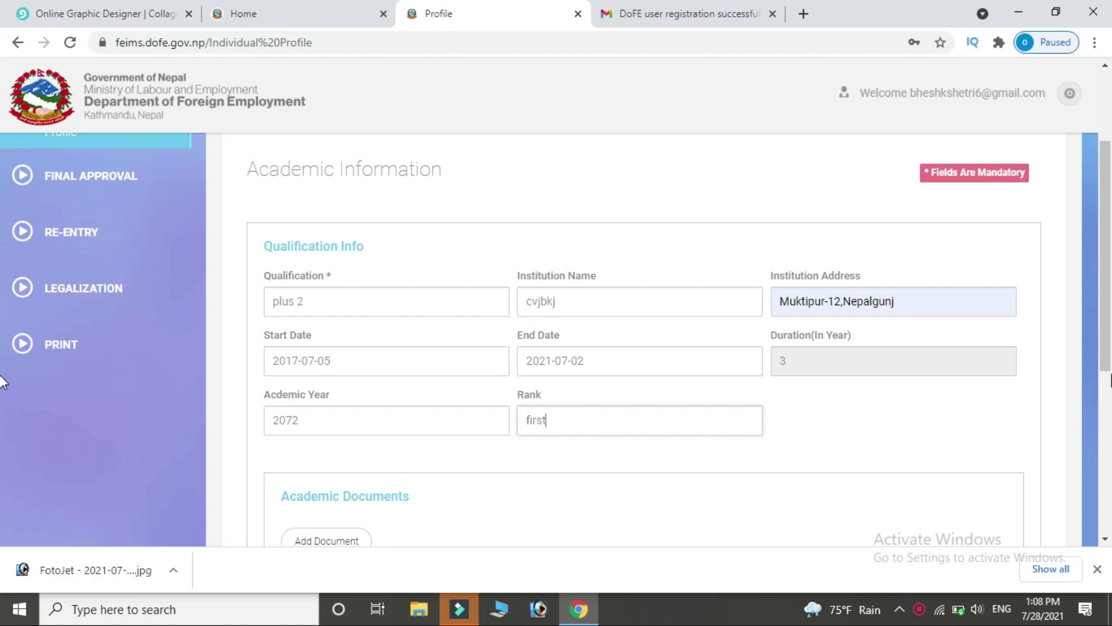
scroll(2, 348, "down", 2)
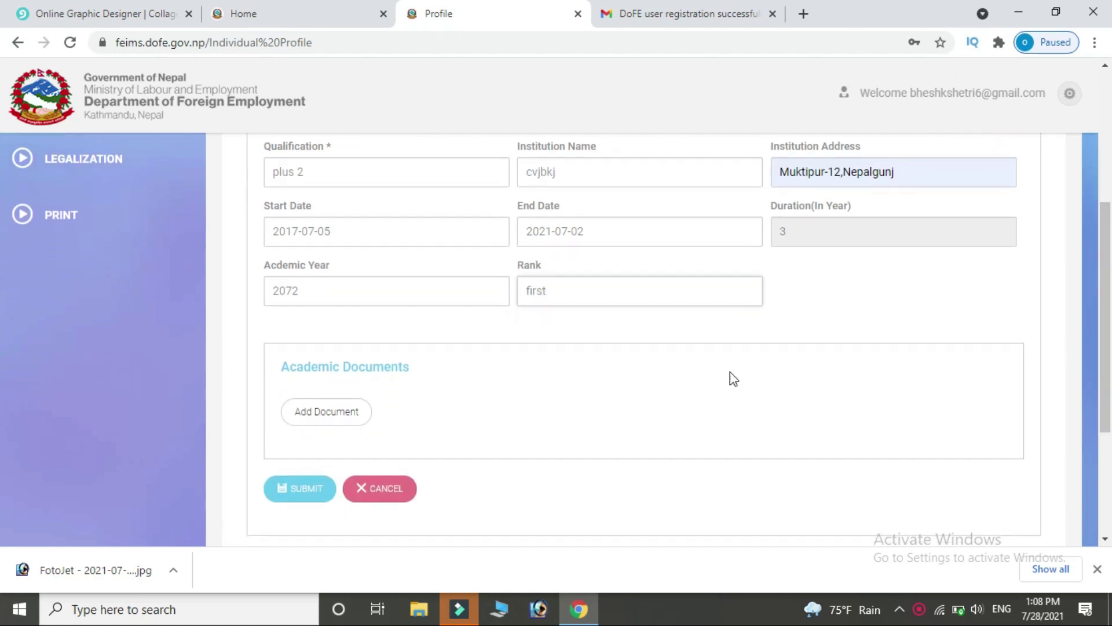
Attach the FotoJet image from Downloads as the academic document.
left_click(304, 413)
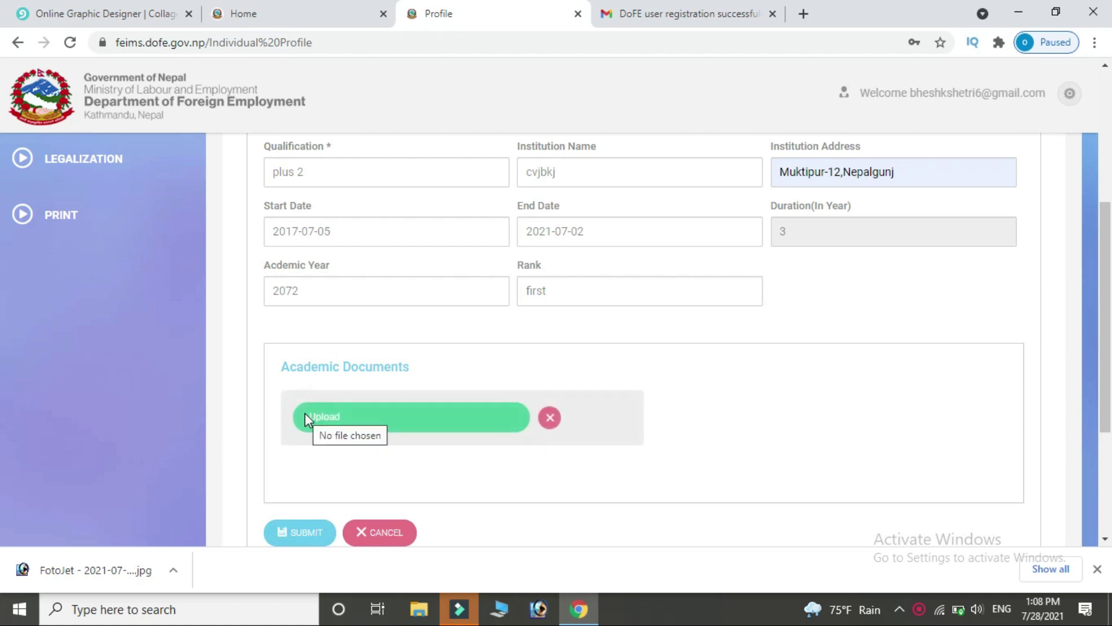
left_click(386, 427)
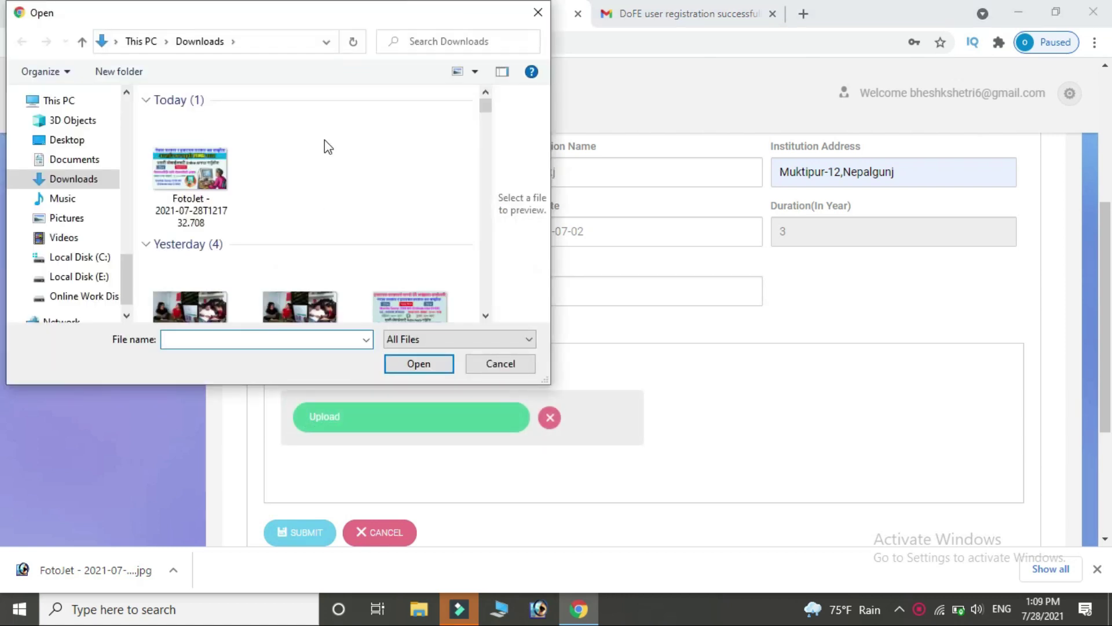
left_click(202, 181)
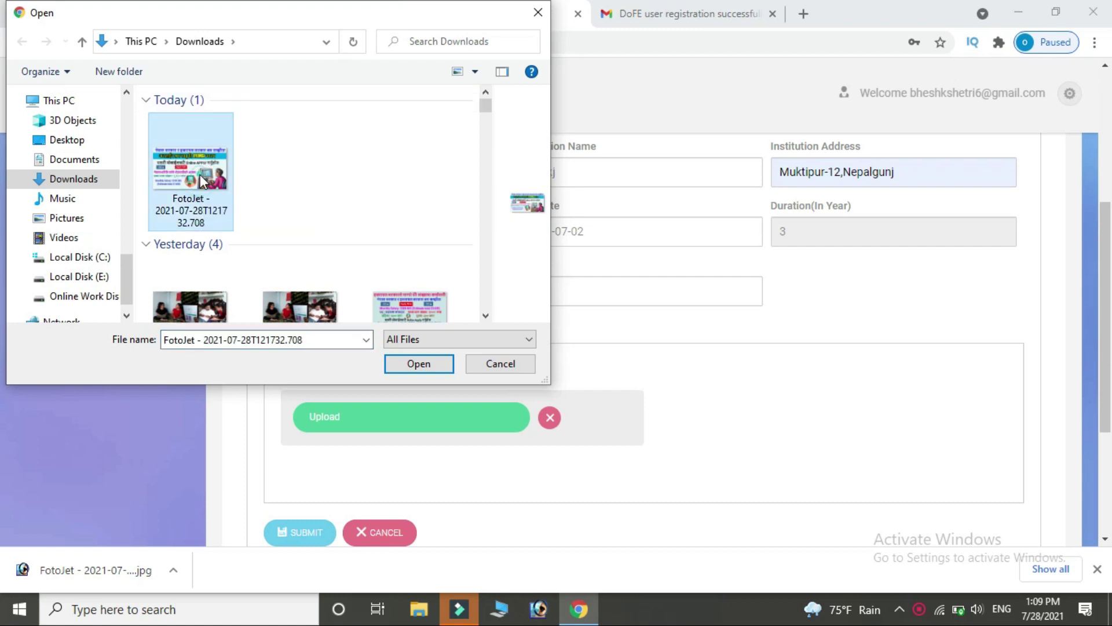
double_click(202, 181)
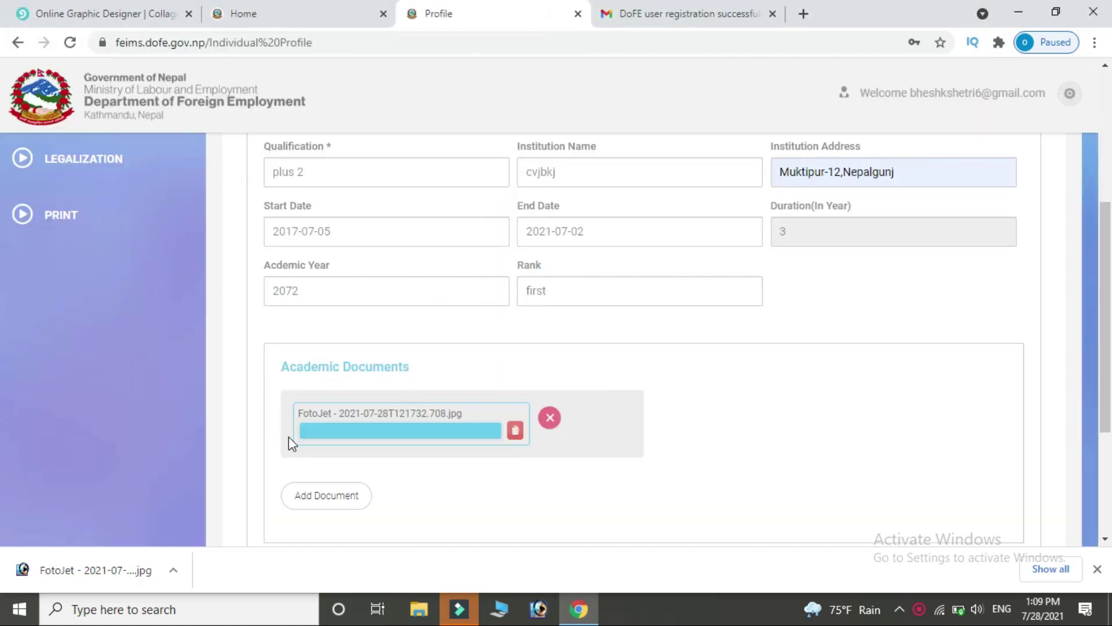
Submit the plus 2 academic record and confirm the success message.
scroll(3, 274, "down", 4)
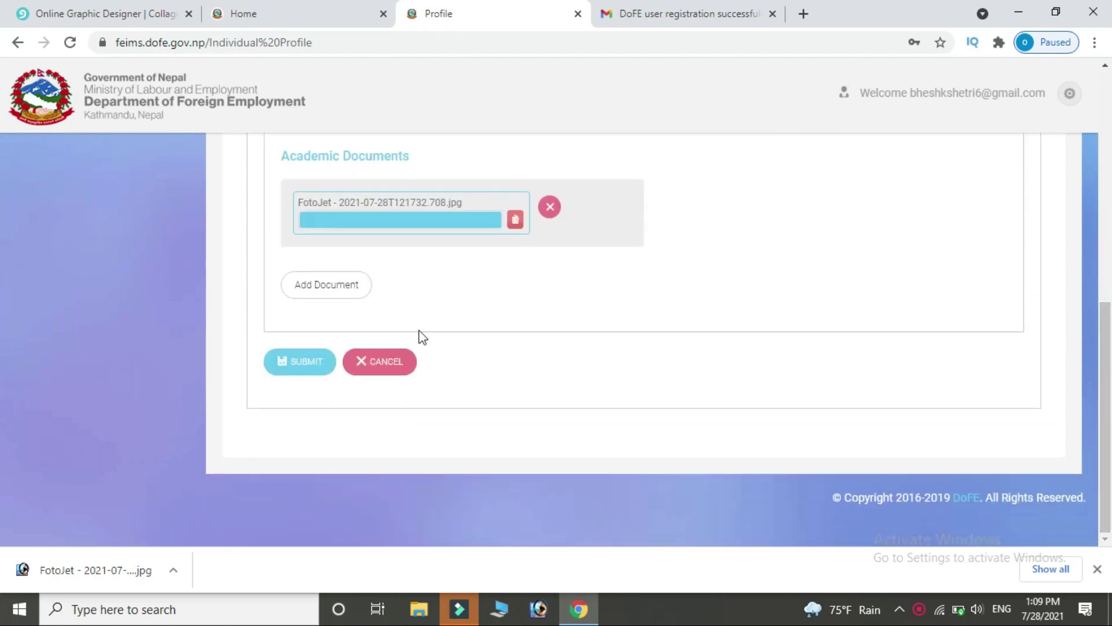
left_click(281, 371)
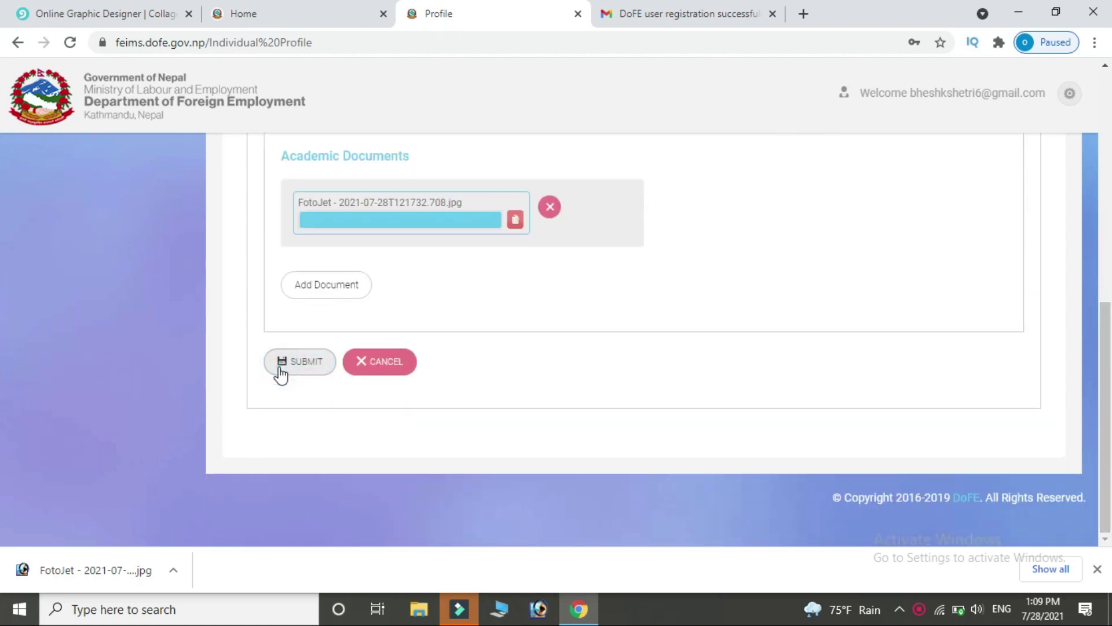
left_click(280, 368)
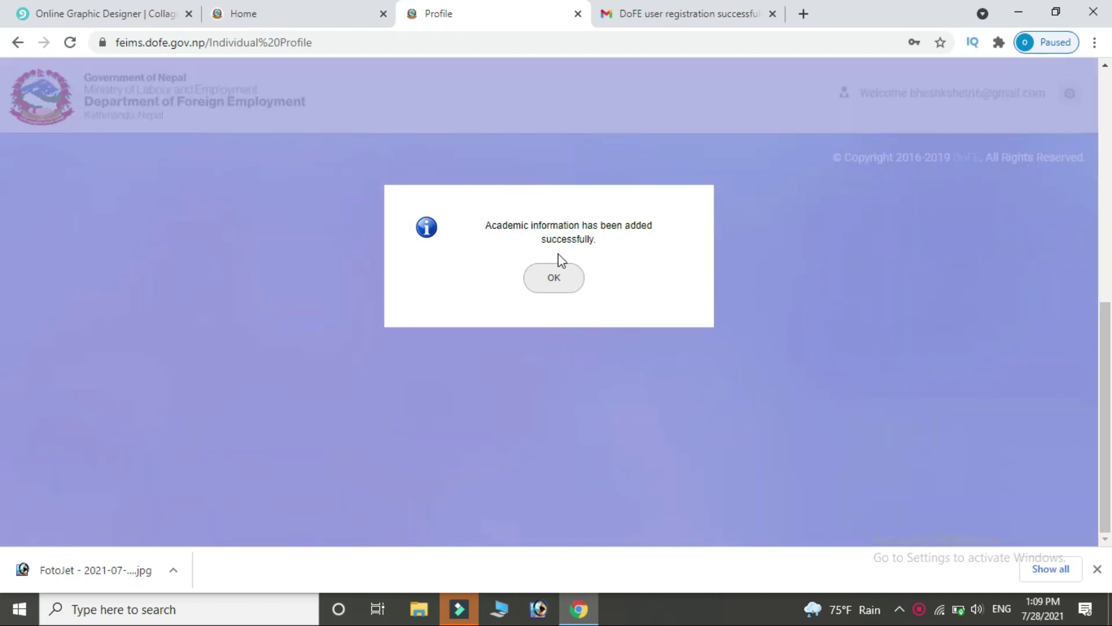
left_click(556, 281)
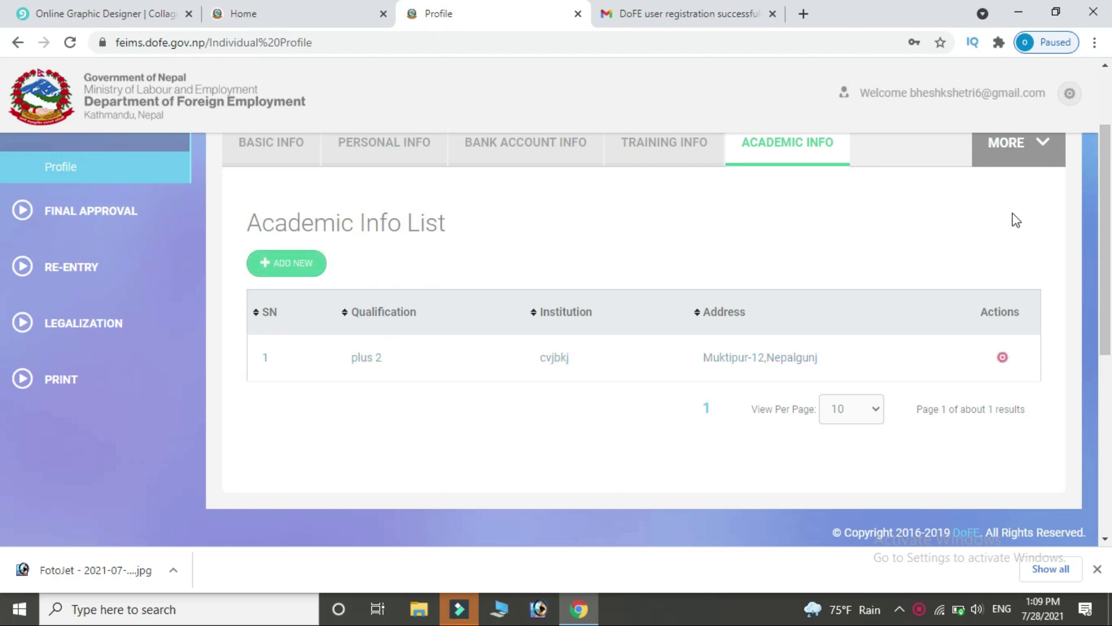
left_click(1038, 149)
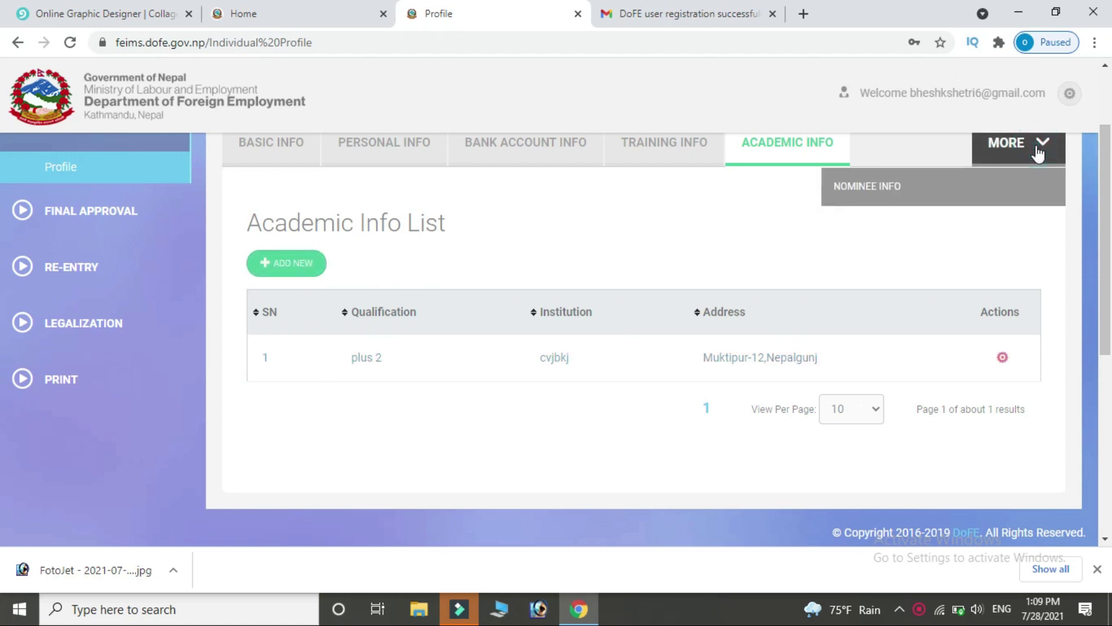
In Nominee Info's Family Information, enter the father's and mother's names.
left_click(877, 193)
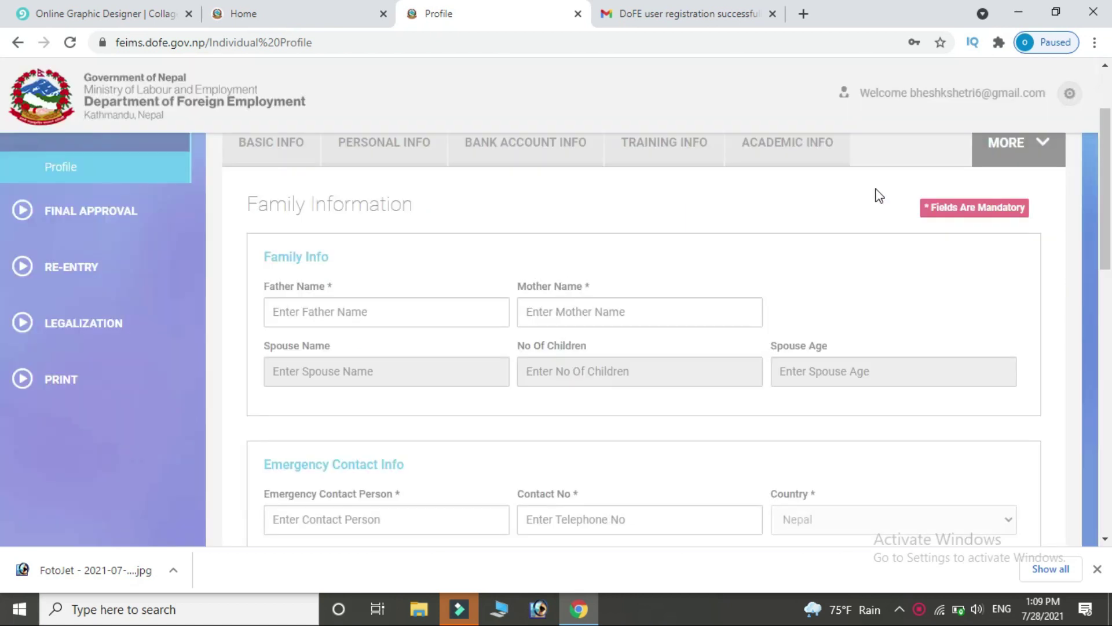
left_click(332, 311)
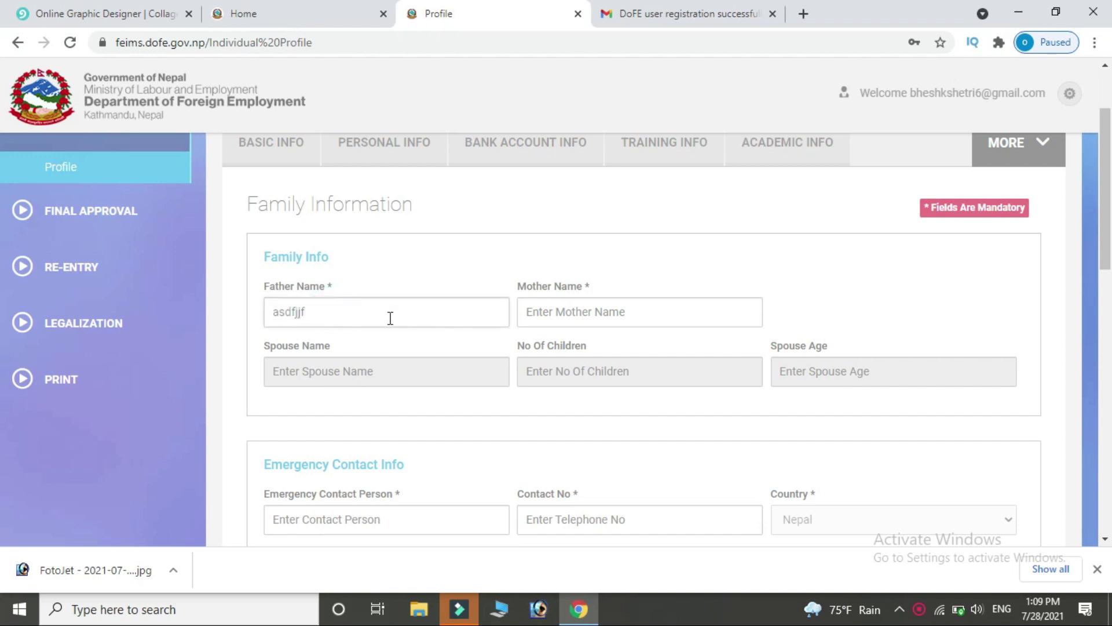
left_click(539, 309)
type("dzxcbvnbm")
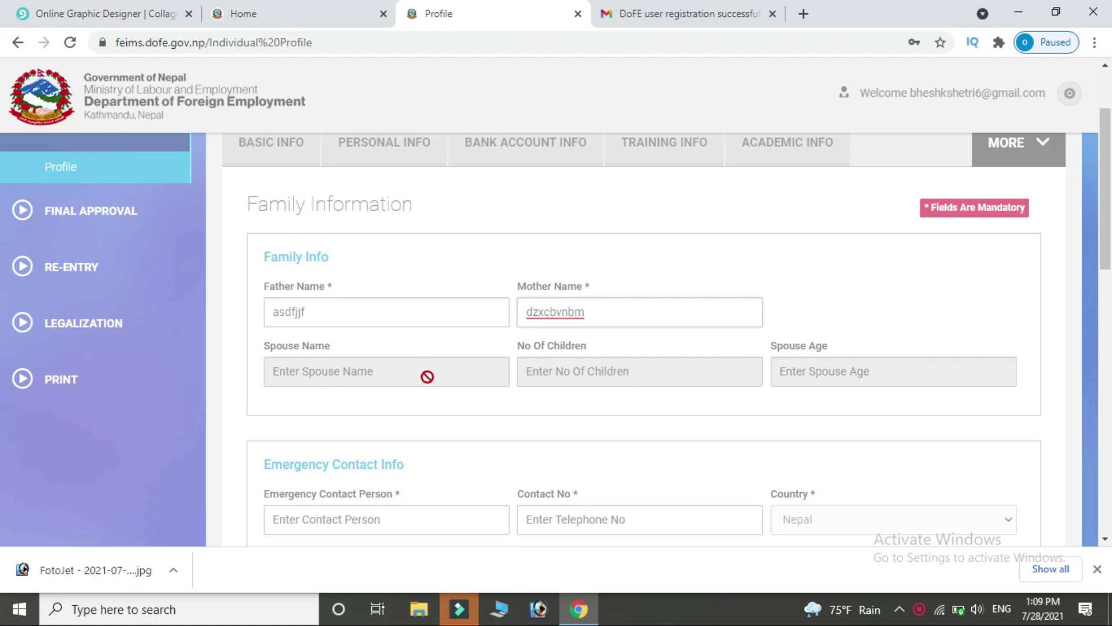
scroll(3, 267, "down", 2)
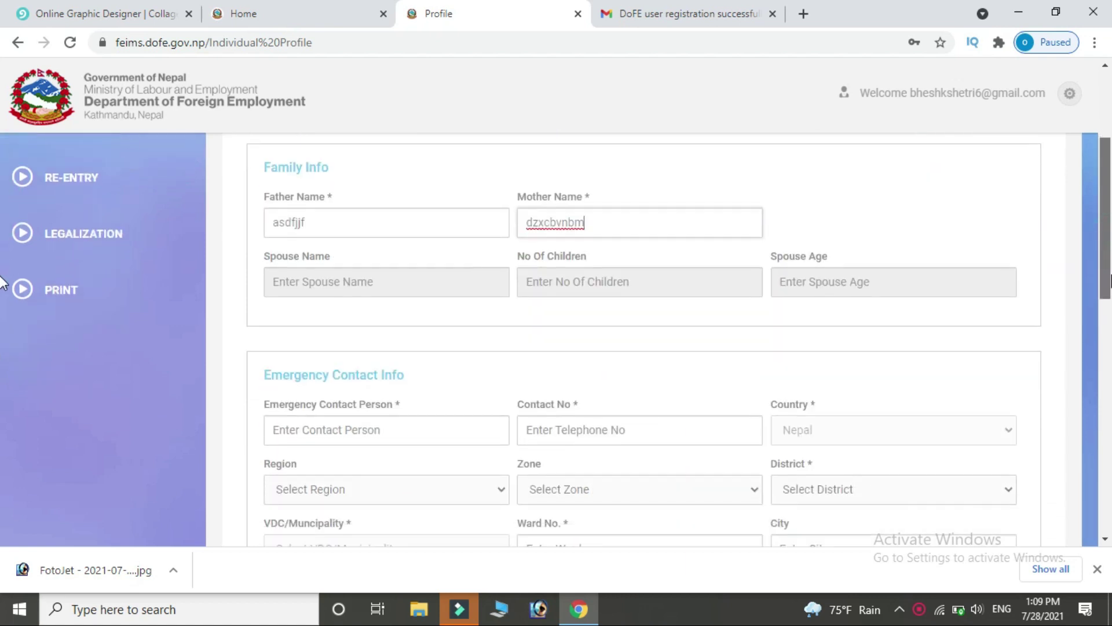
Fill the emergency contact from a saved entry with Mid Western region, BHERI zone, Bardiya district.
left_click(486, 385)
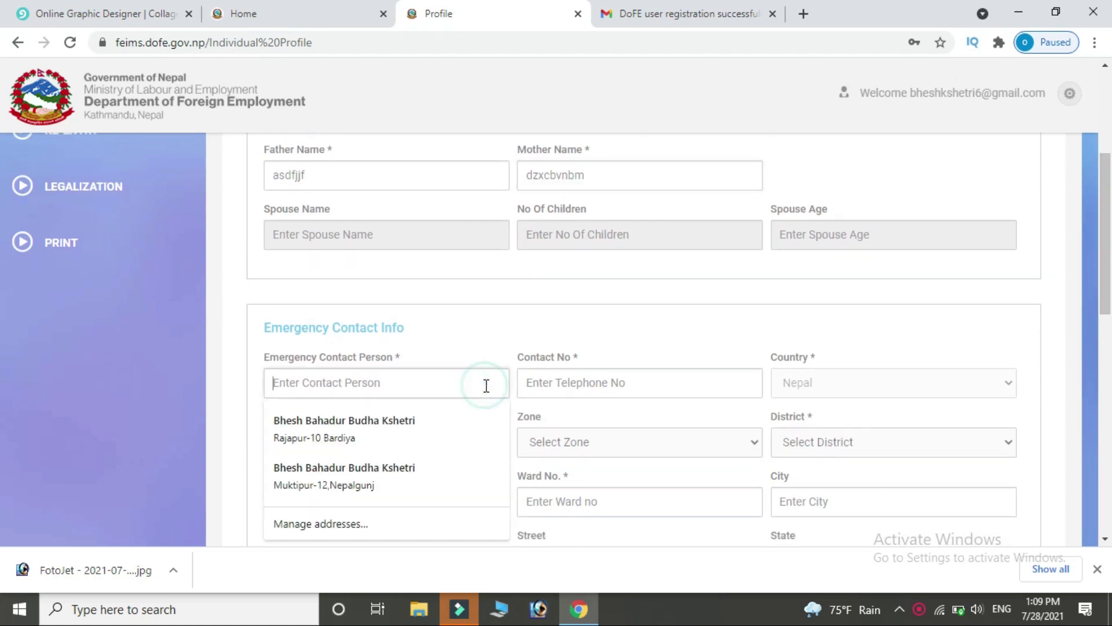
left_click(391, 470)
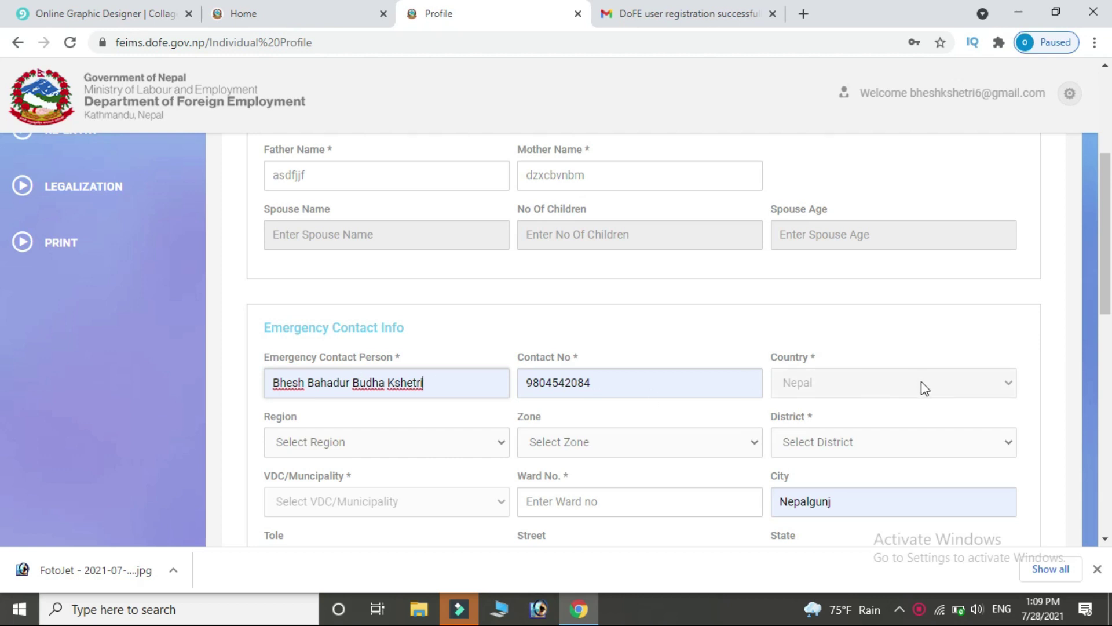
left_click(503, 434)
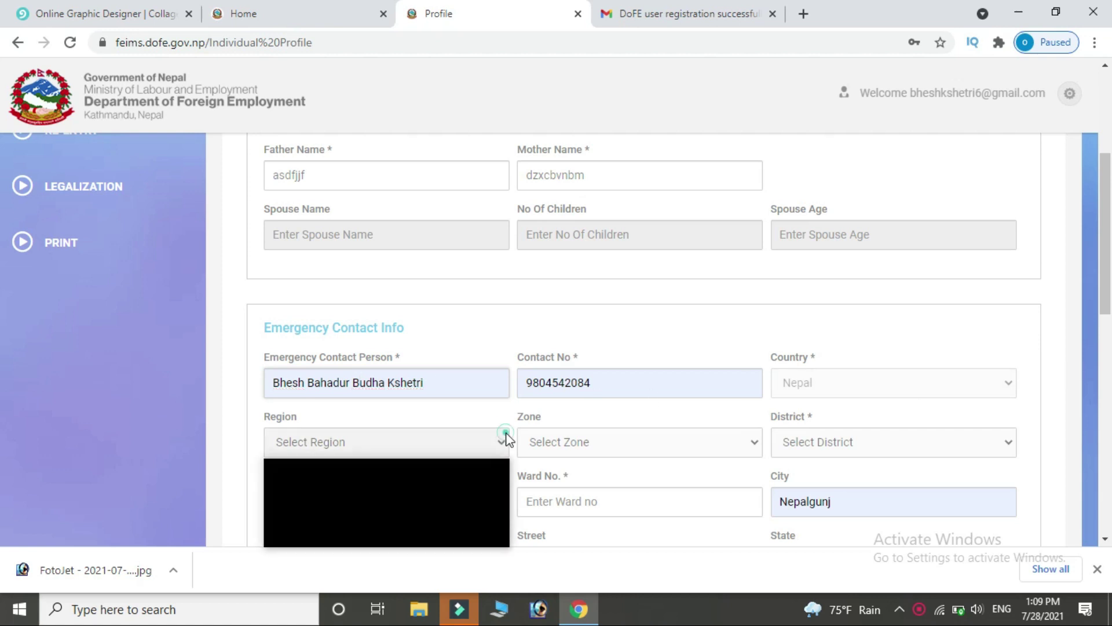
left_click(383, 524)
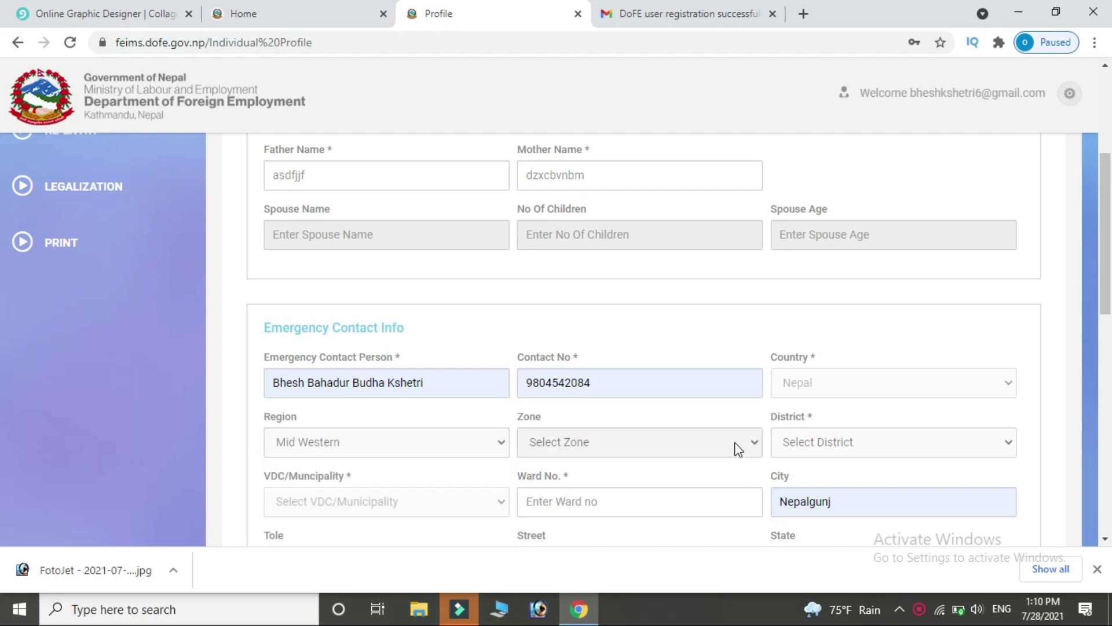
left_click(751, 443)
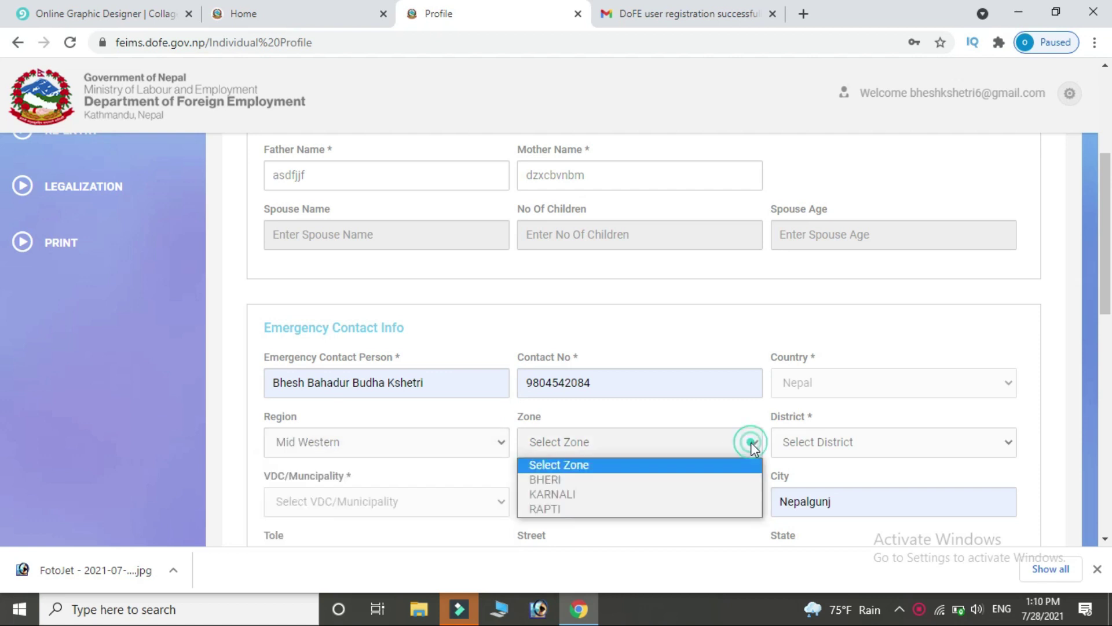
left_click(637, 480)
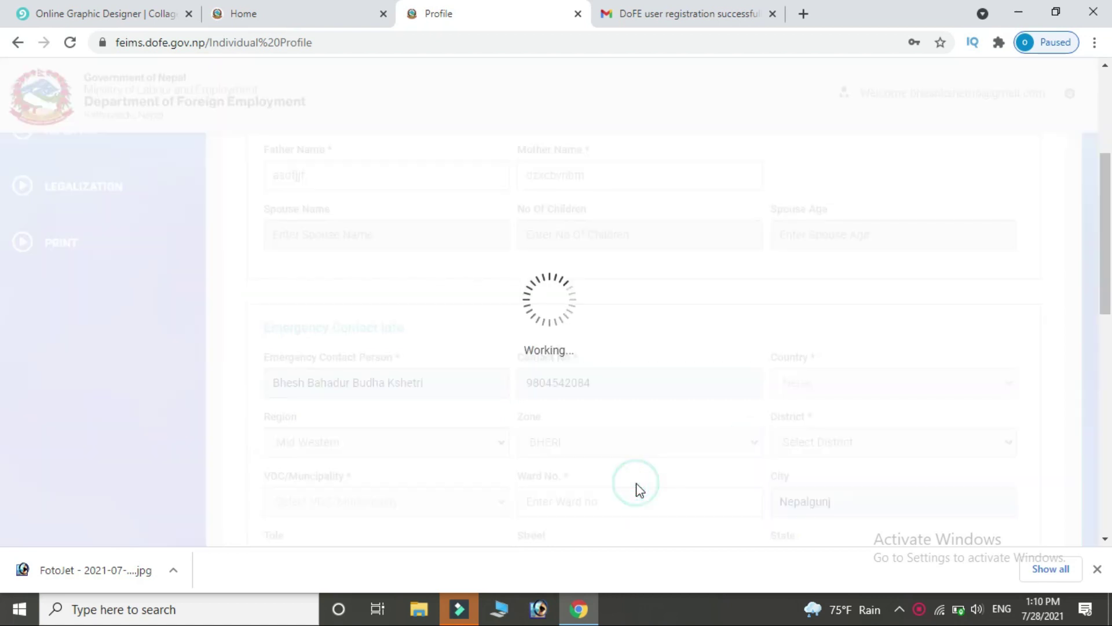
left_click(933, 442)
left_click(892, 494)
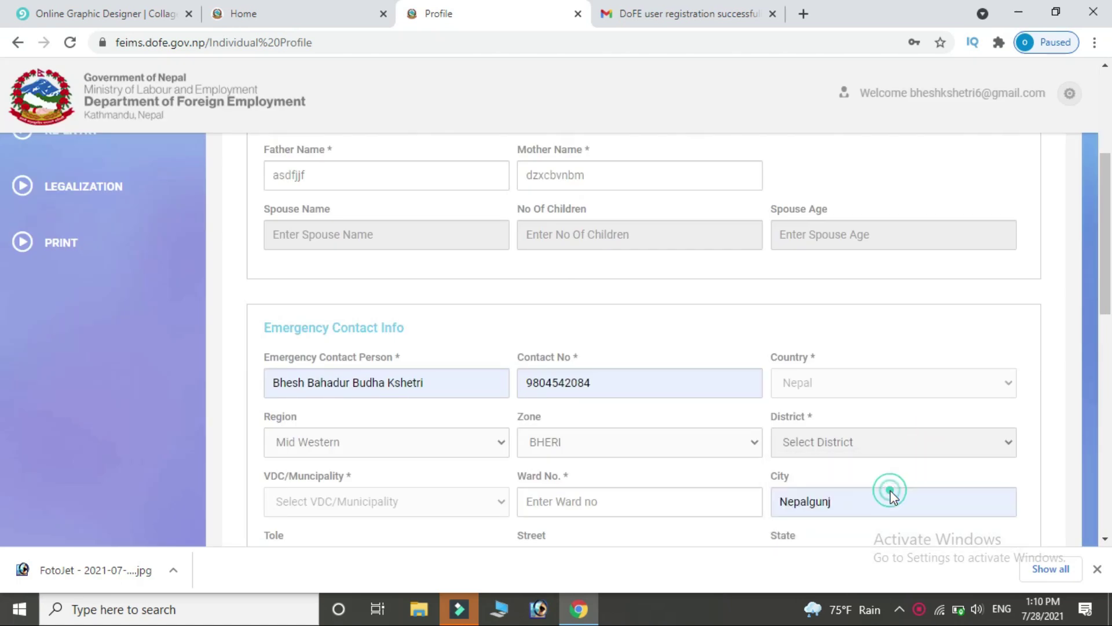
scroll(472, 357, "down", 3)
left_click(495, 348)
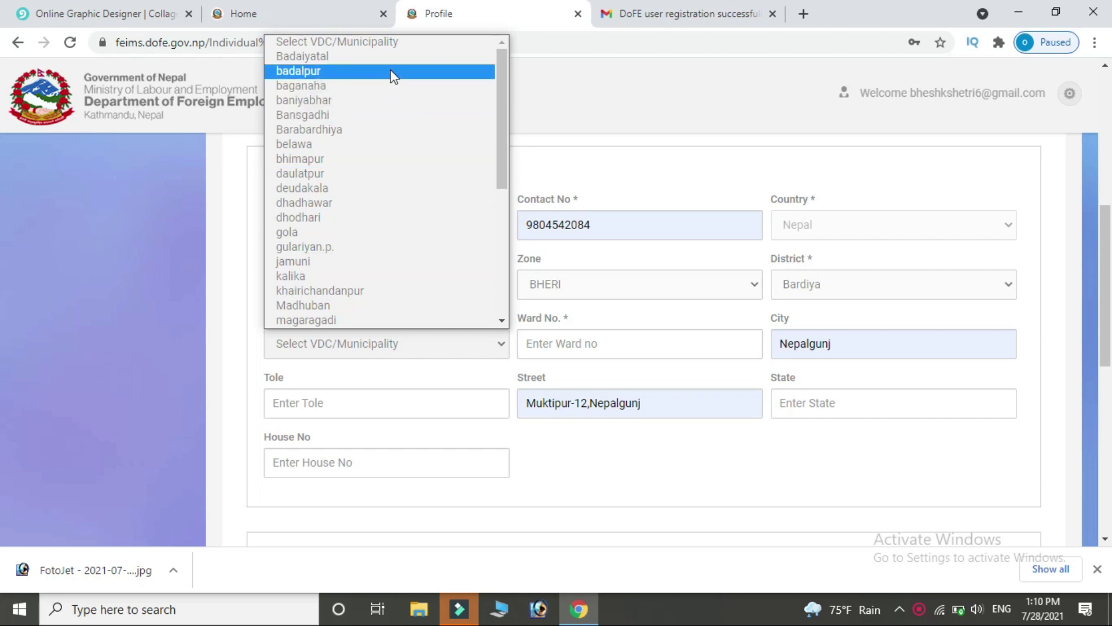
left_click(374, 291)
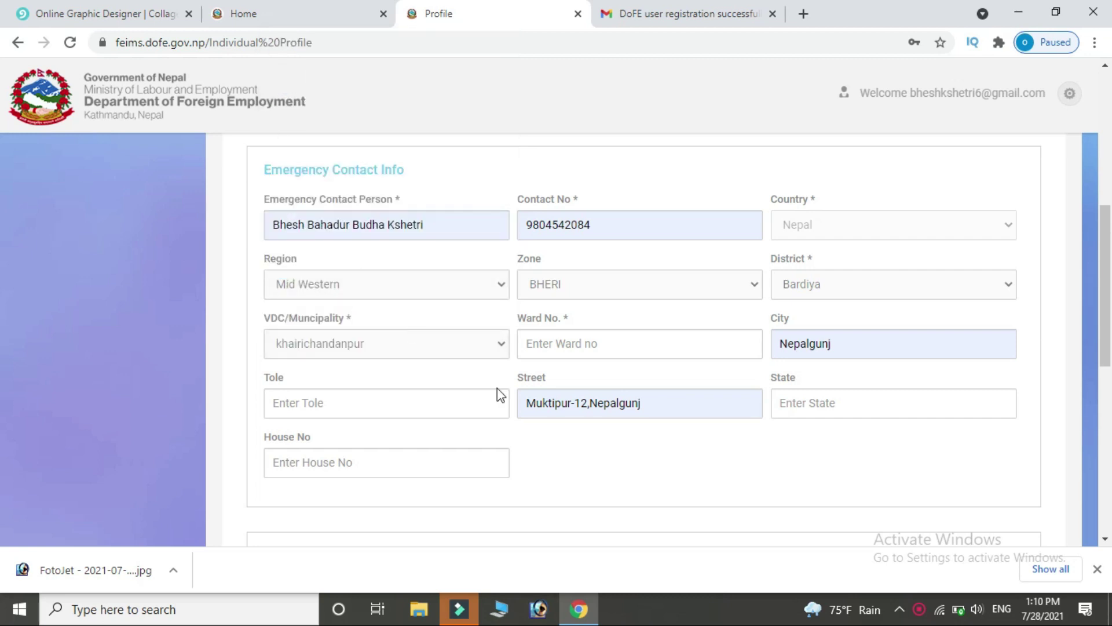
left_click(671, 345)
type("11")
left_click(916, 403)
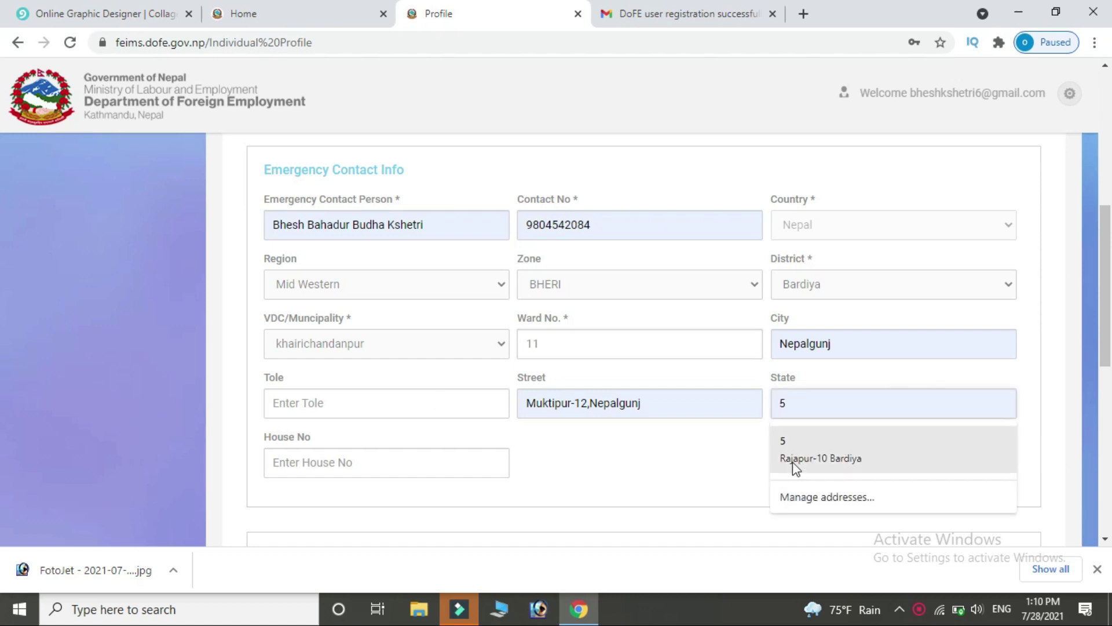
left_click(790, 460)
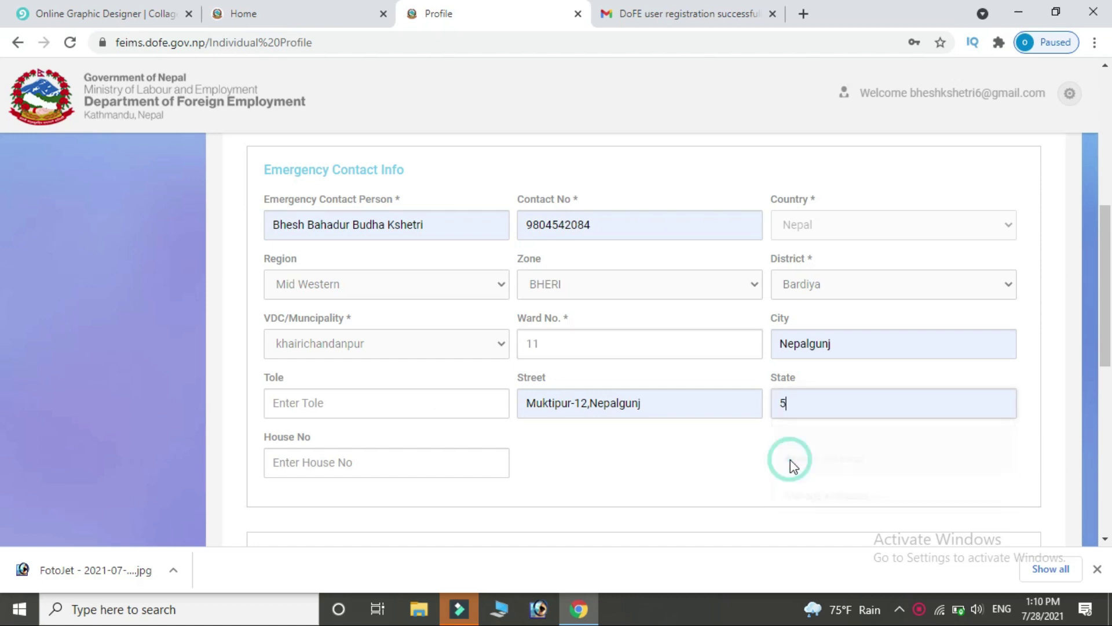
left_click(368, 467)
type("5")
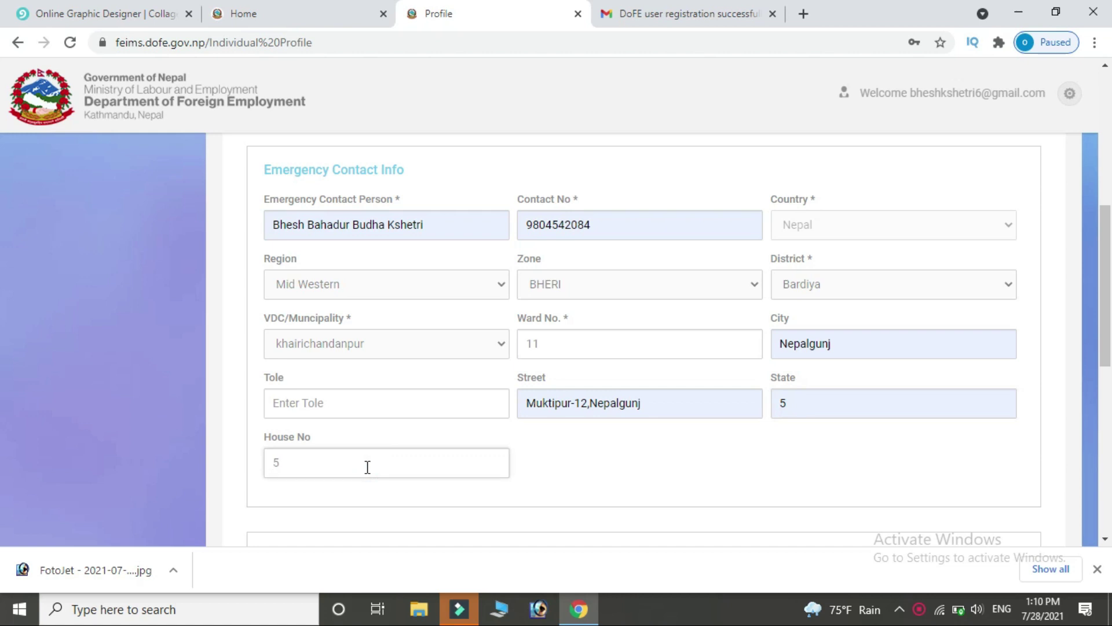
Set the nominee type to Import Nominee Father.
scroll(1106, 345, "down", 4)
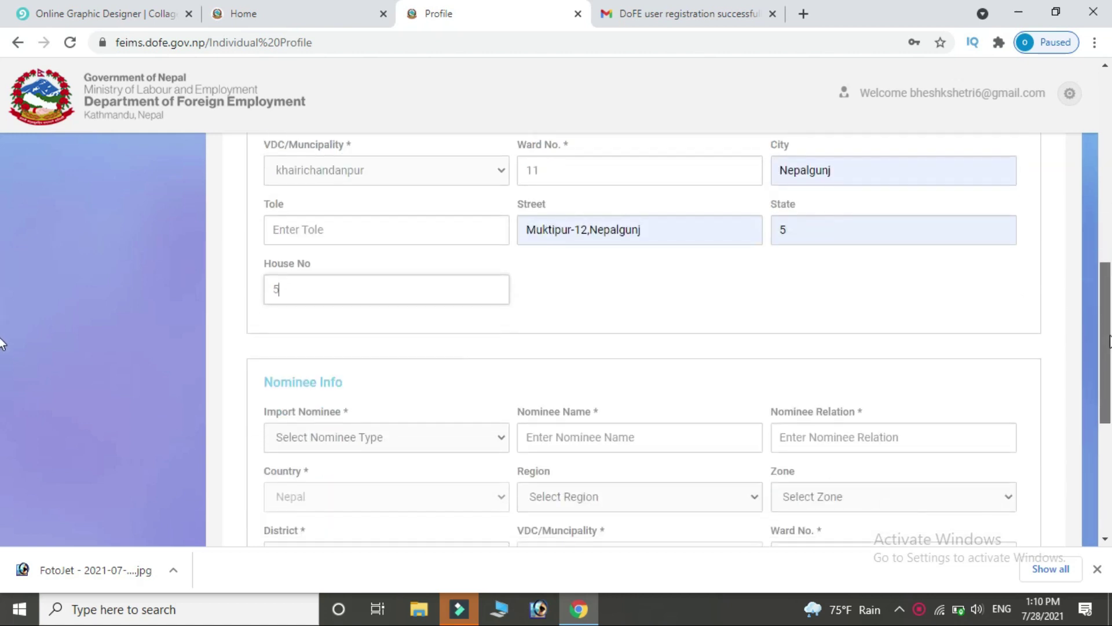
scroll(3, 347, "down", 1)
scroll(494, 280, "down", 1)
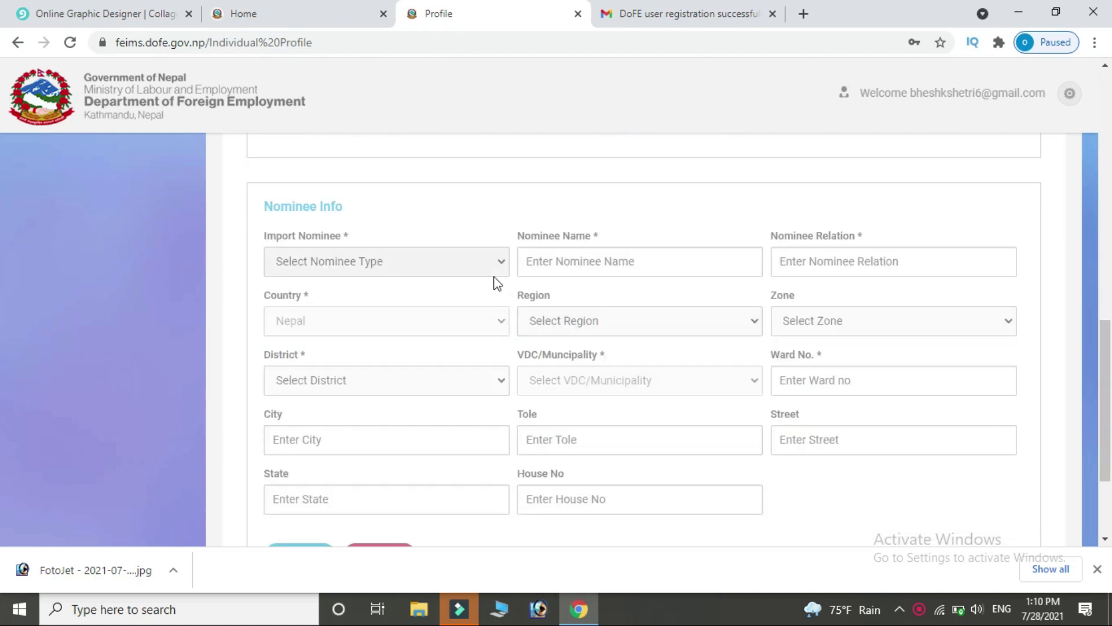
left_click(495, 265)
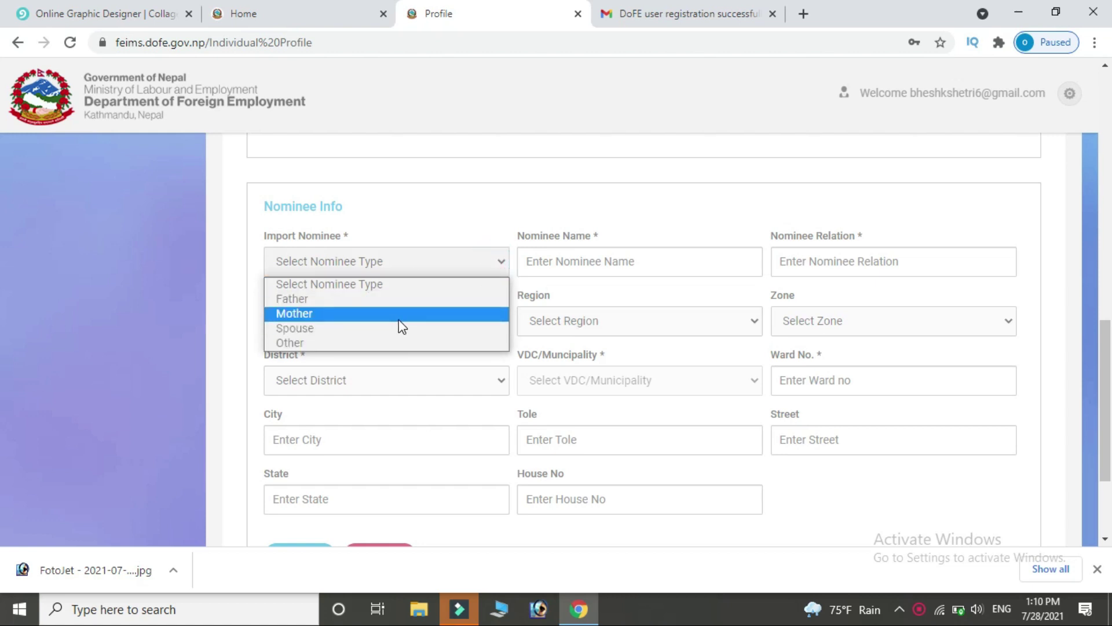
left_click(398, 299)
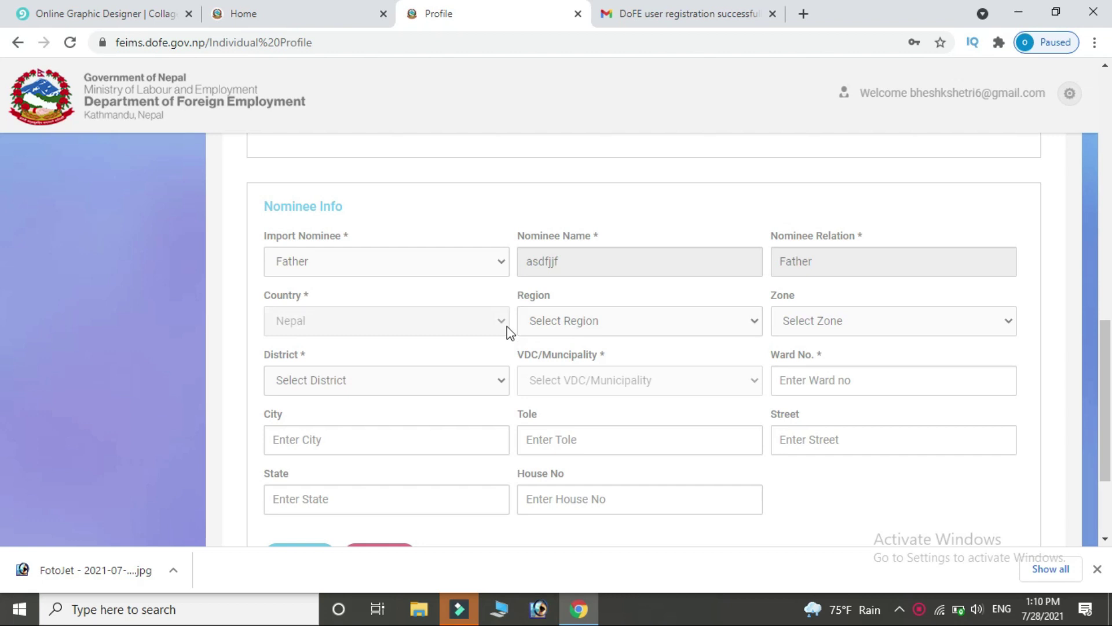
Set the nominee's address to Mid Western region, BHERI zone, Banke district, nepalgunjn.p.
left_click(743, 320)
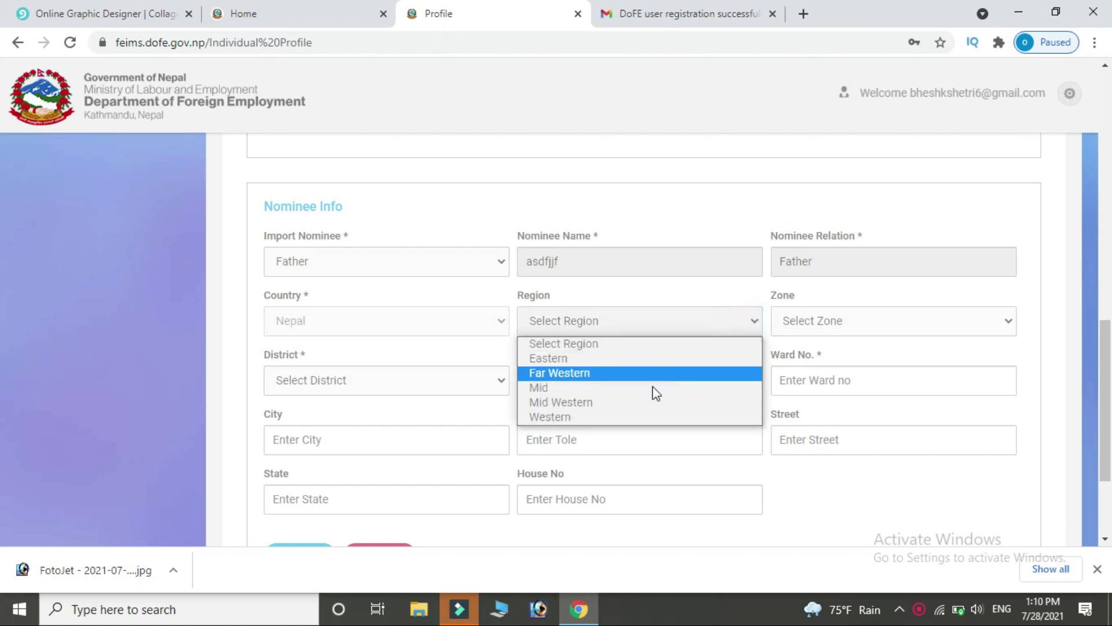
left_click(648, 405)
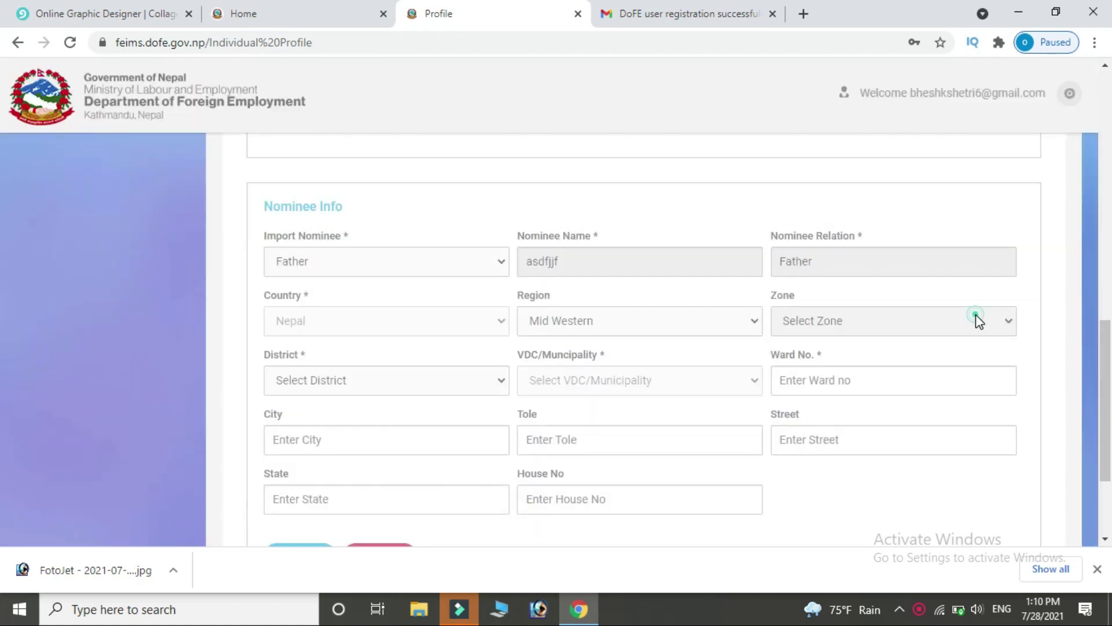
left_click(973, 320)
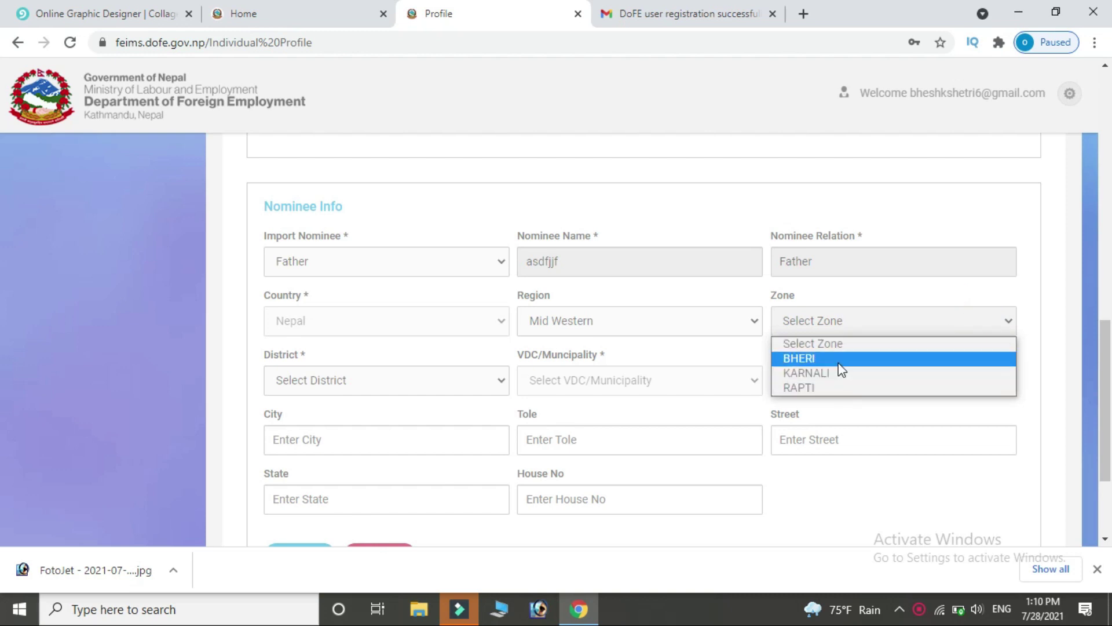
left_click(839, 362)
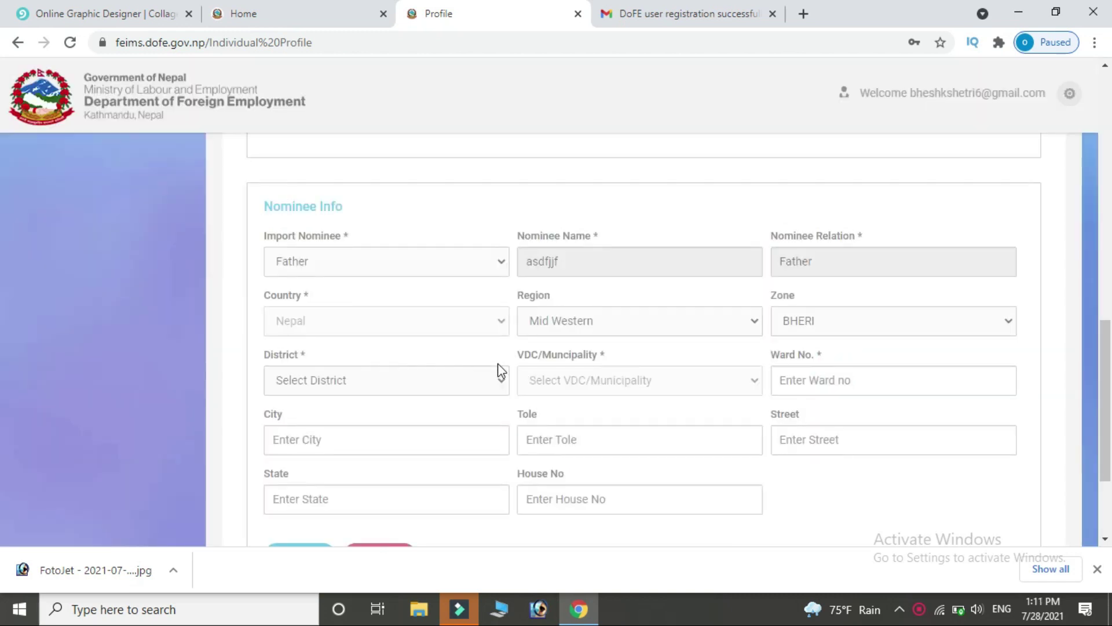
left_click(497, 378)
left_click(470, 414)
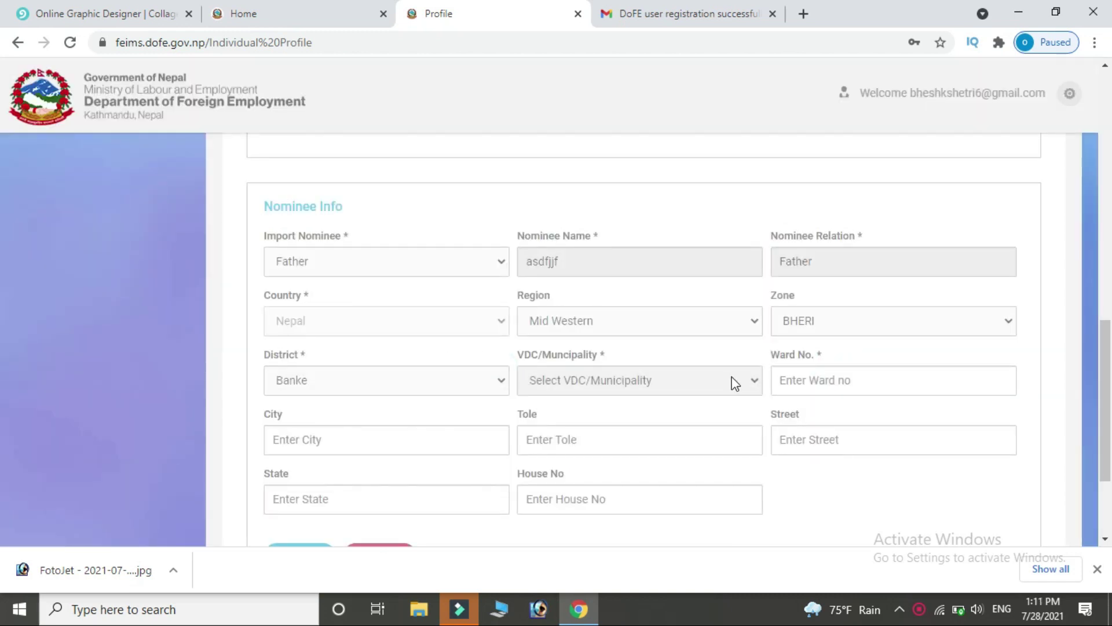
left_click(734, 383)
scroll(673, 218, "down", 1)
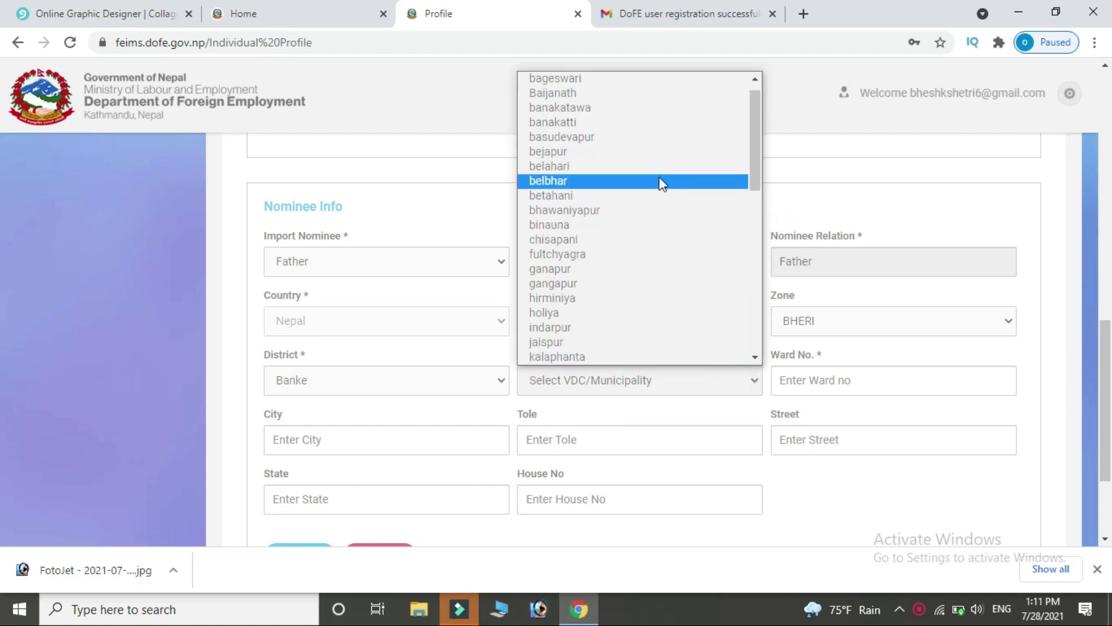
left_click_drag(752, 144, 752, 252)
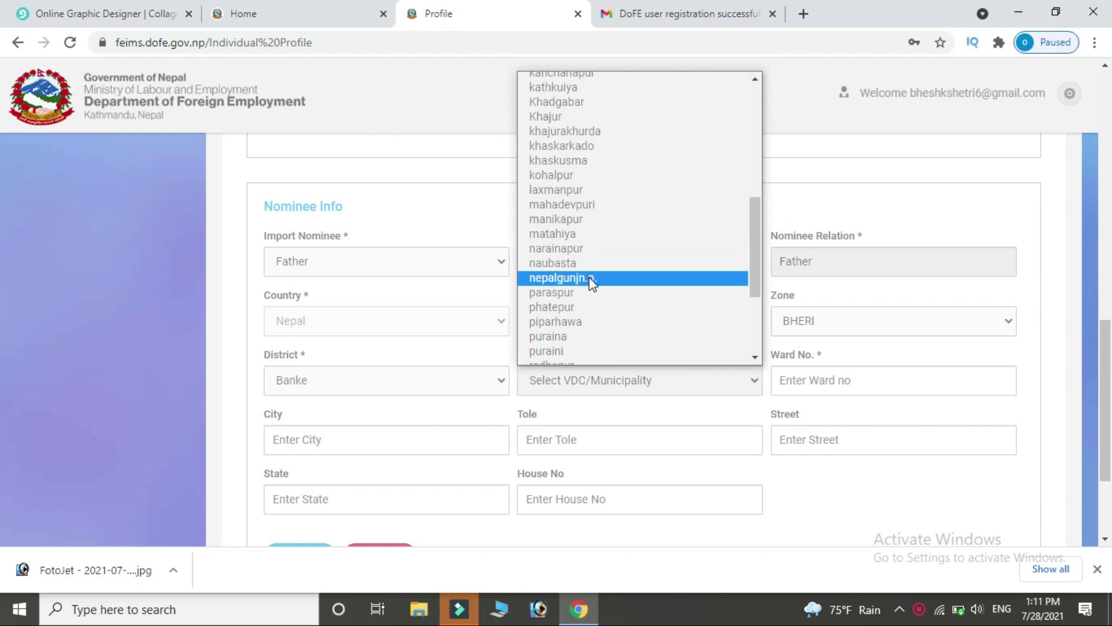
left_click(591, 279)
left_click(886, 380)
type("12")
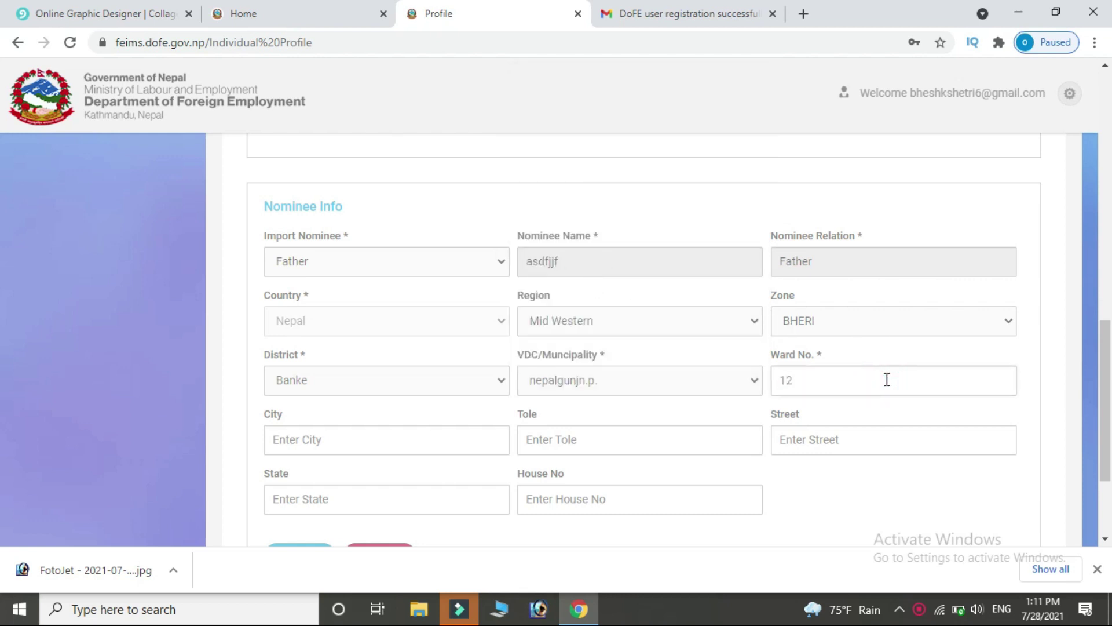
left_click(473, 437)
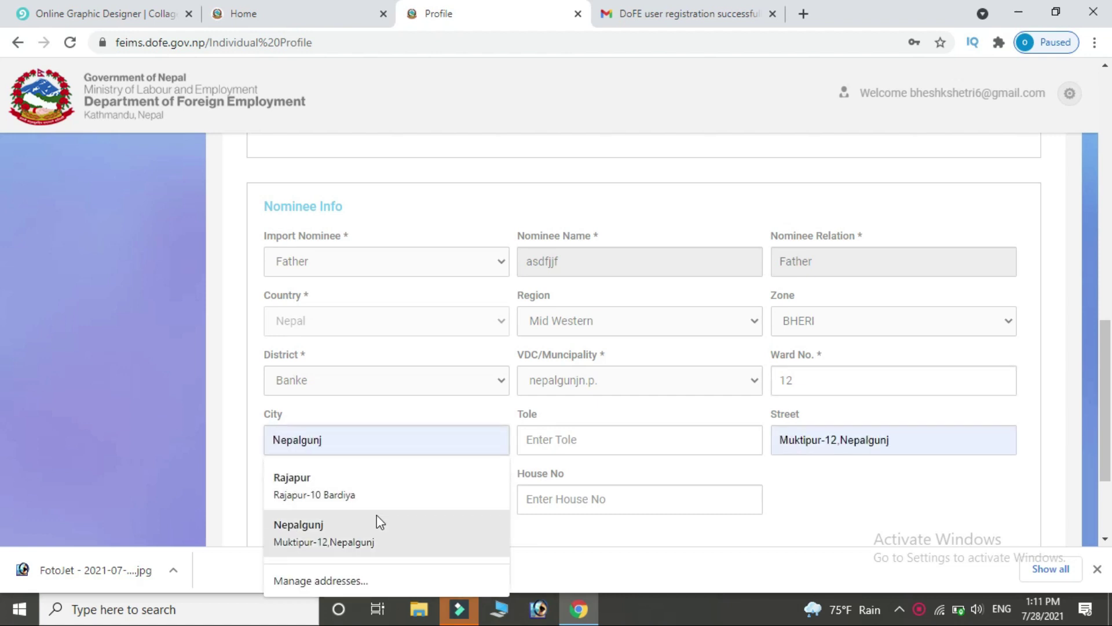
left_click(374, 532)
left_click(650, 439)
left_click(442, 499)
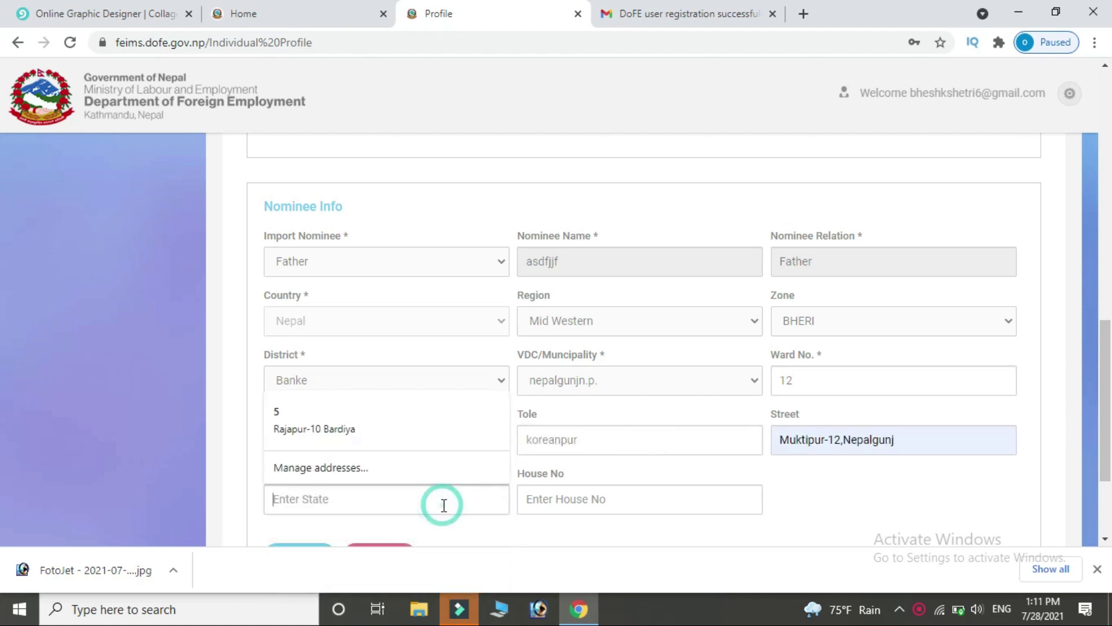
left_click(349, 418)
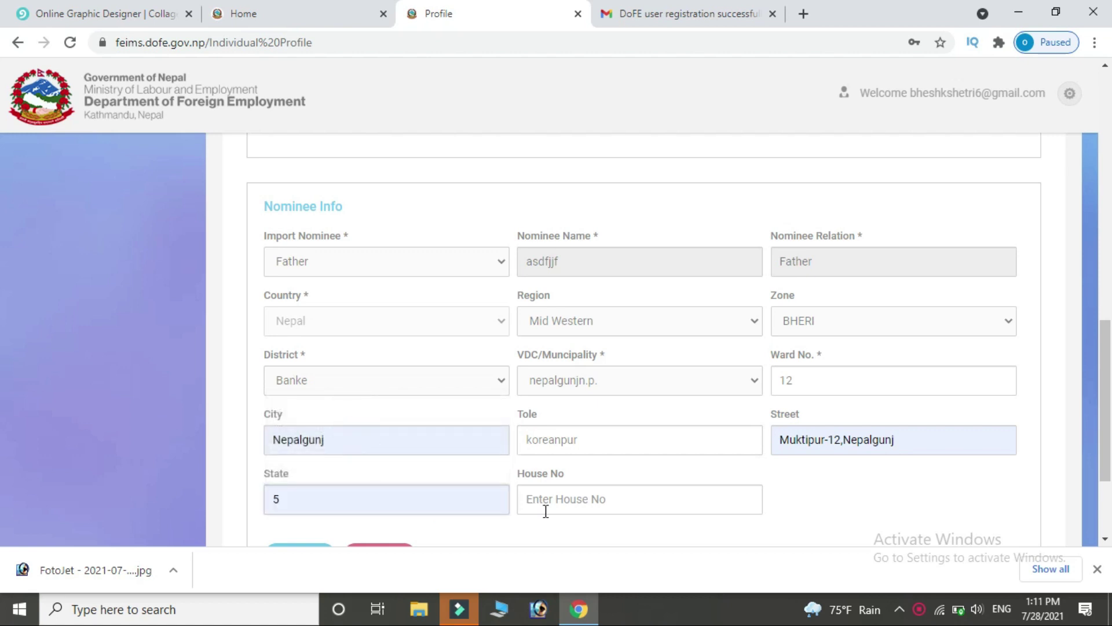
type("12")
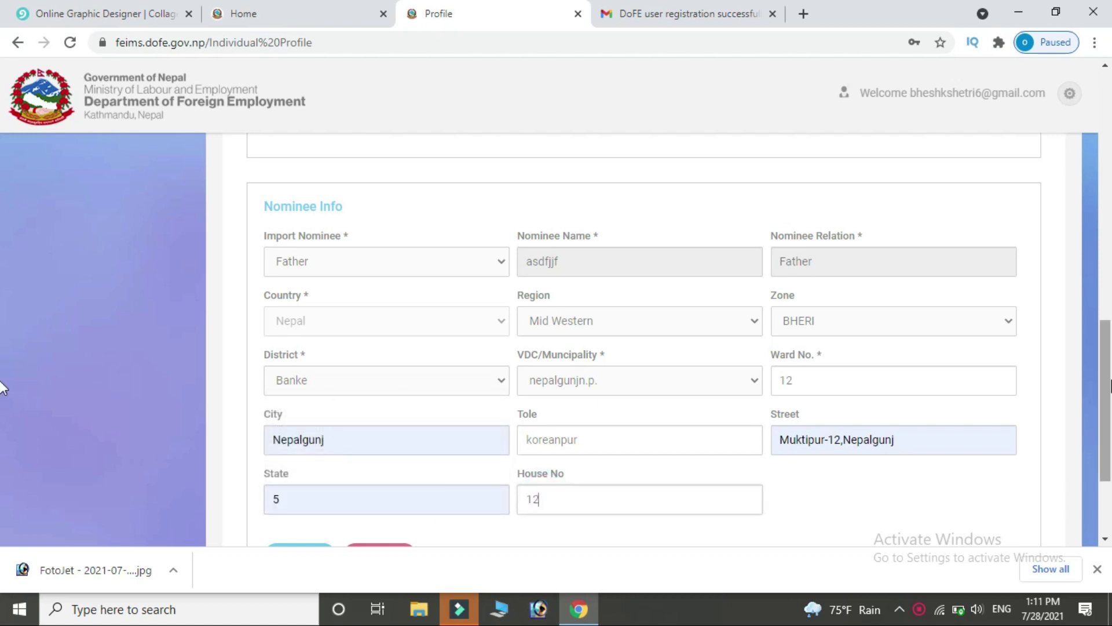
scroll(3, 460, "down", 3)
left_click(289, 401)
left_click(565, 277)
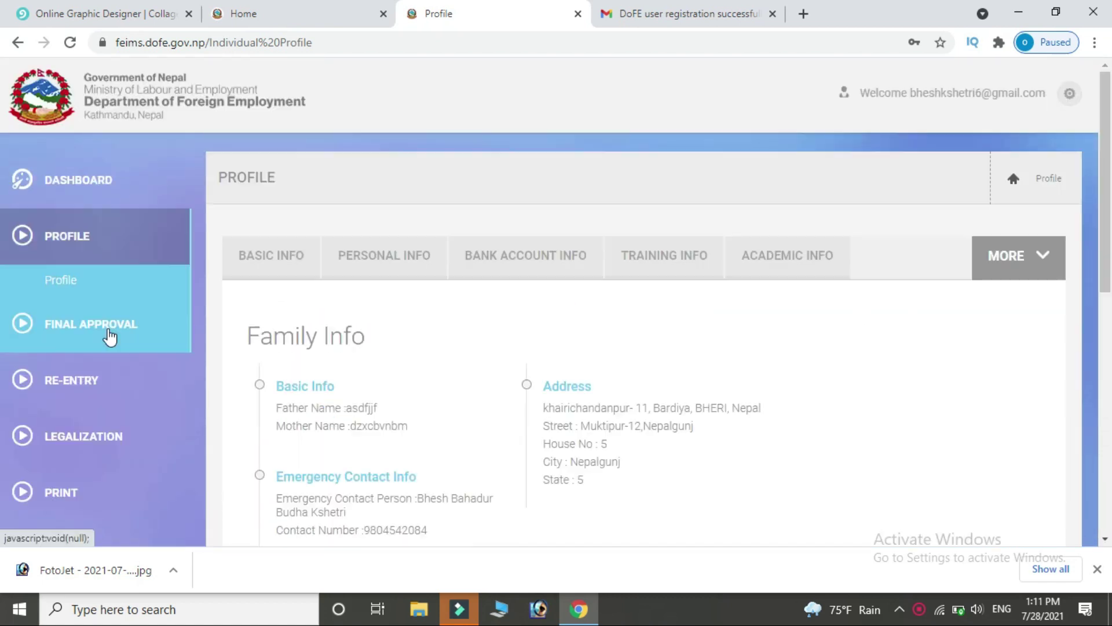
Start a new entry on the Final Approval Employment Detail page.
left_click(149, 342)
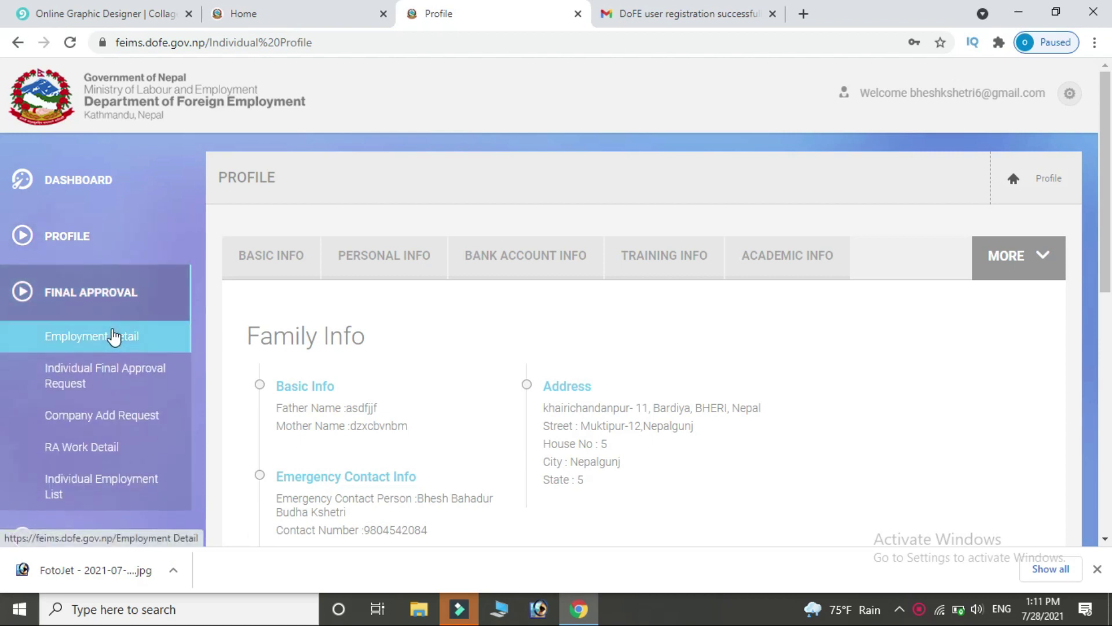
left_click(160, 344)
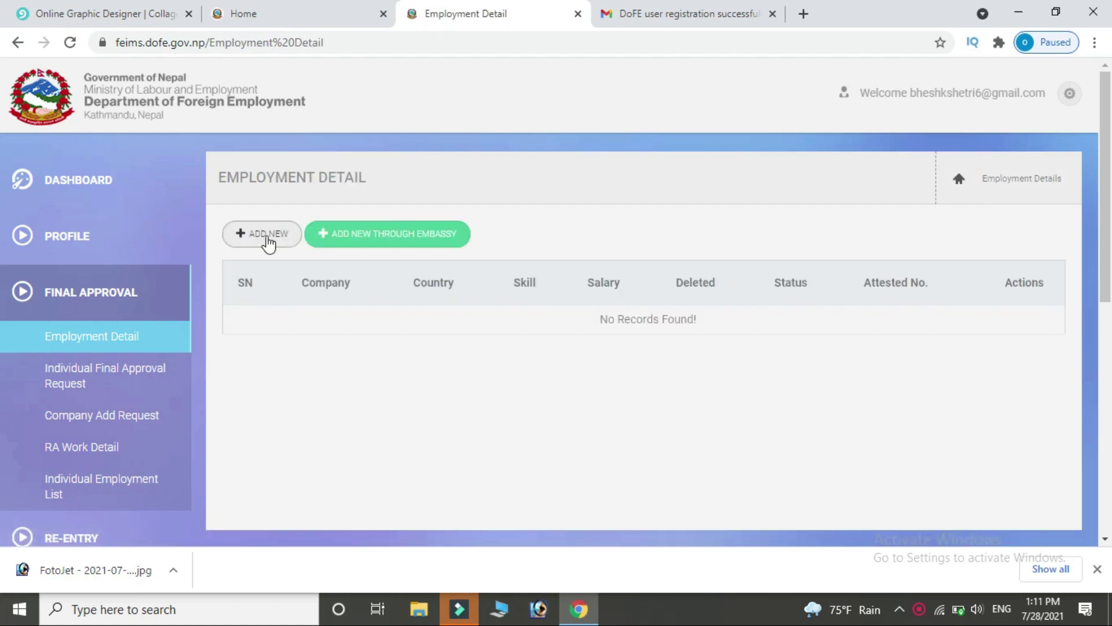
left_click(267, 236)
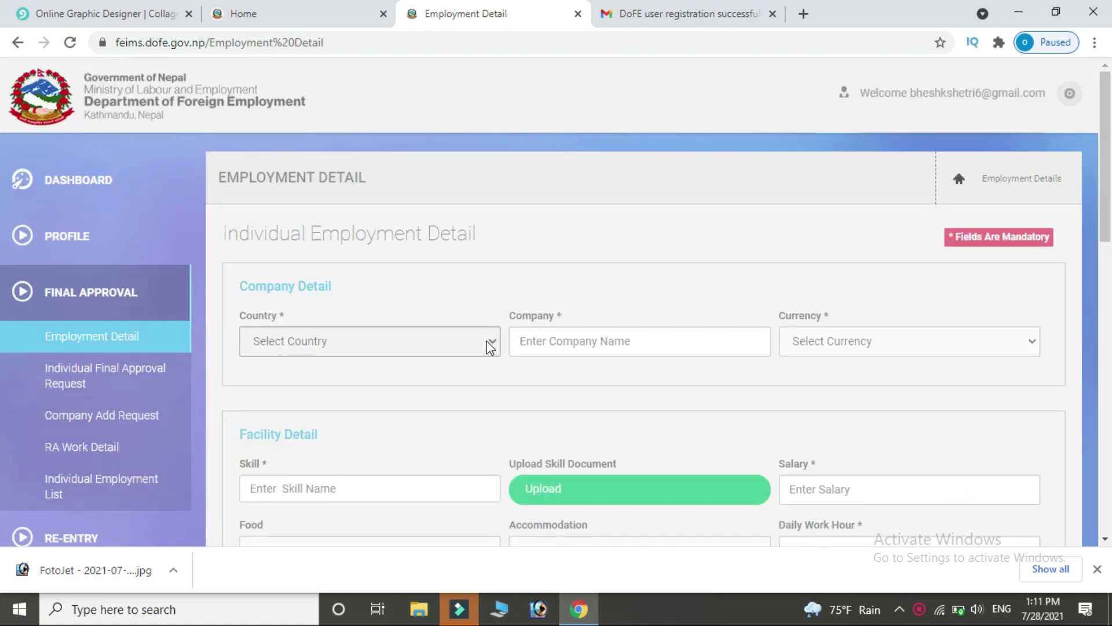
left_click(490, 341)
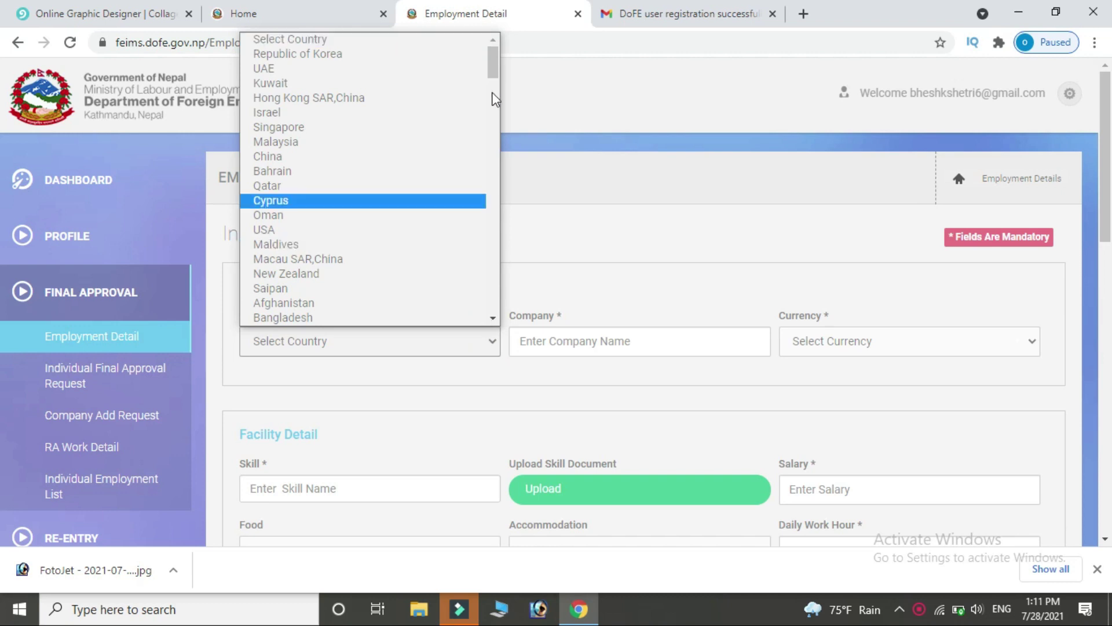
left_click_drag(494, 64, 496, 173)
left_click(260, 178)
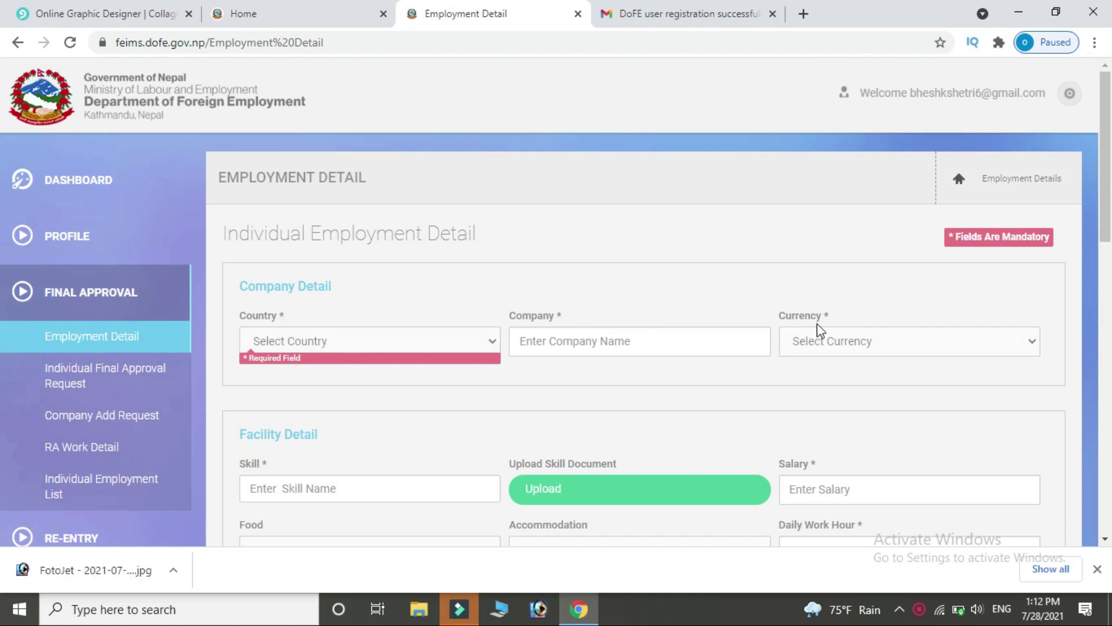
Submit the blank Agreement Form, which flags Country as a required field.
left_click_drag(1106, 221, 1111, 276)
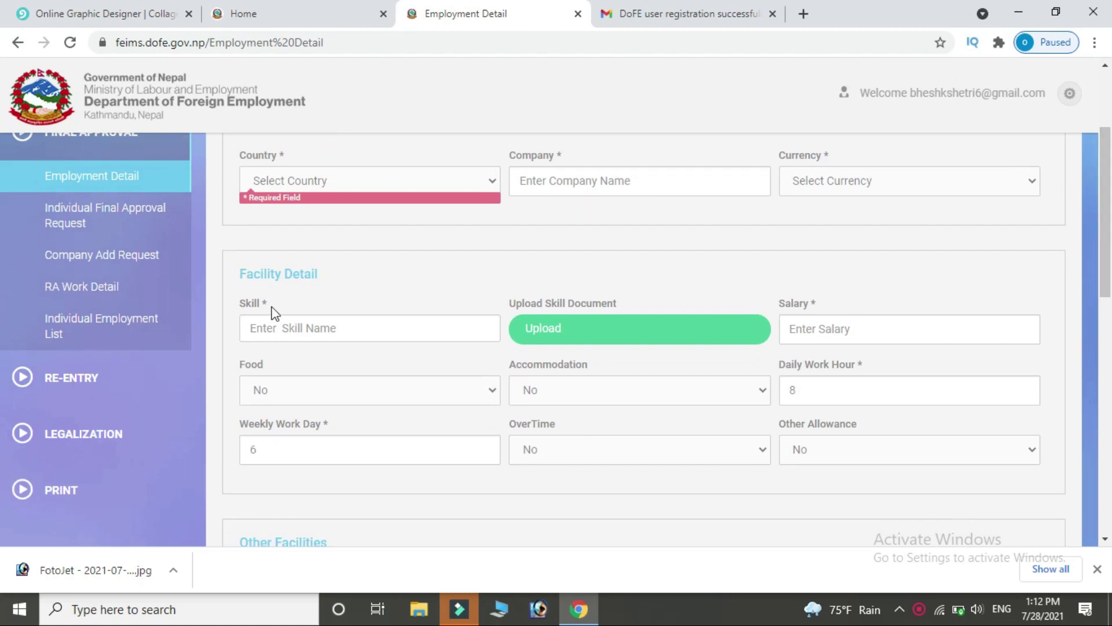
left_click_drag(1110, 259, 1110, 378)
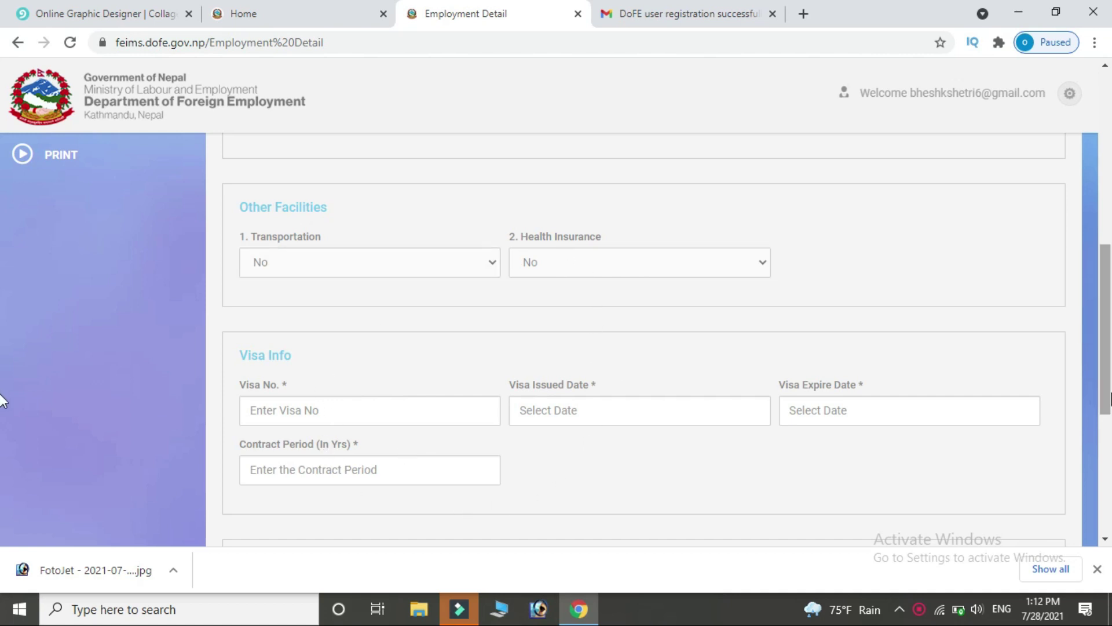
left_click_drag(1110, 391, 1109, 507)
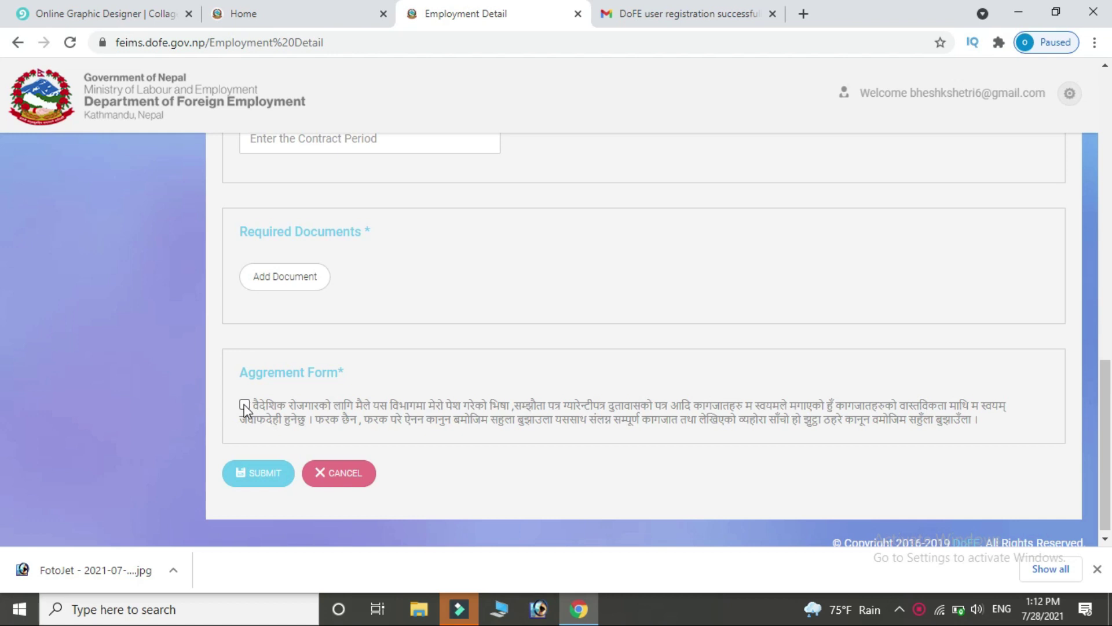
left_click(256, 467)
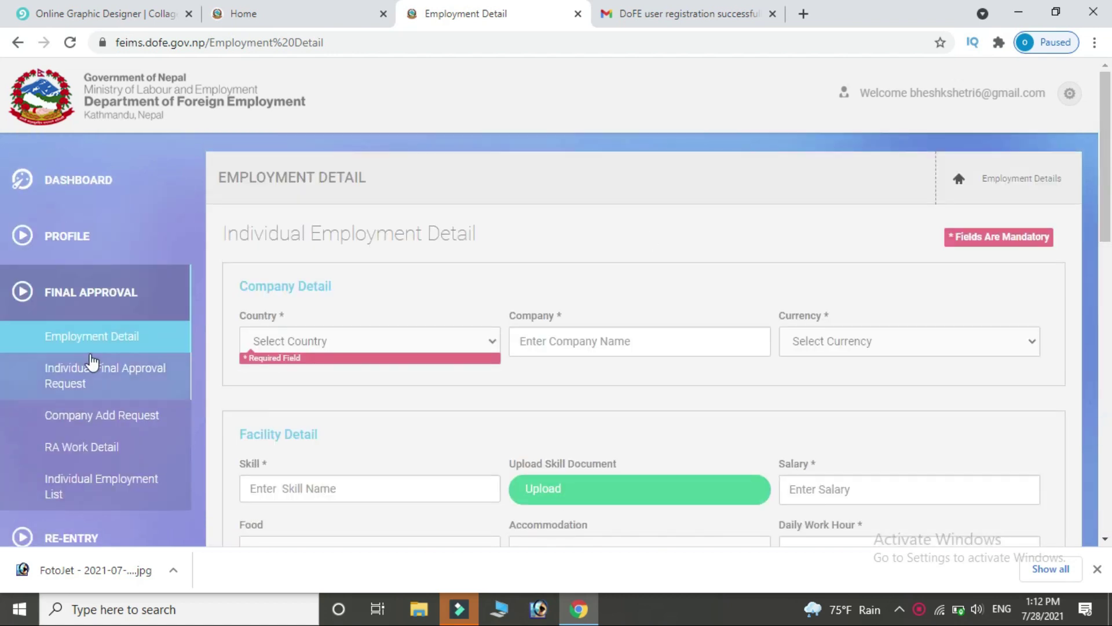
Browse Individual Final Approval Request, Company Add Request, RA Work Detail and the Individual Employment List.
left_click(104, 384)
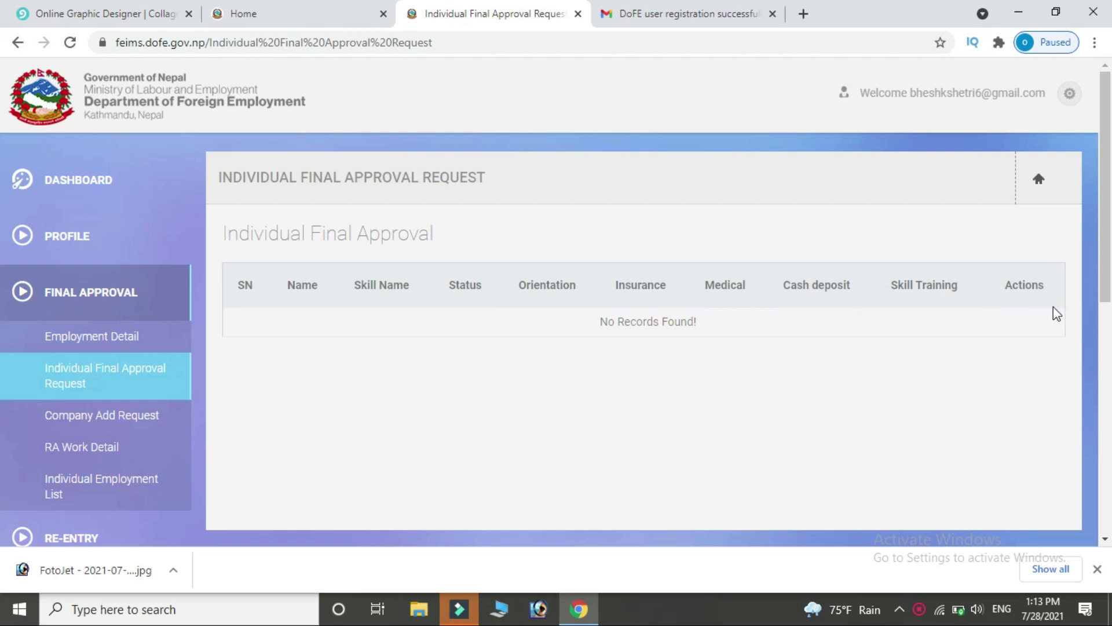
scroll(2, 313, "down", 2)
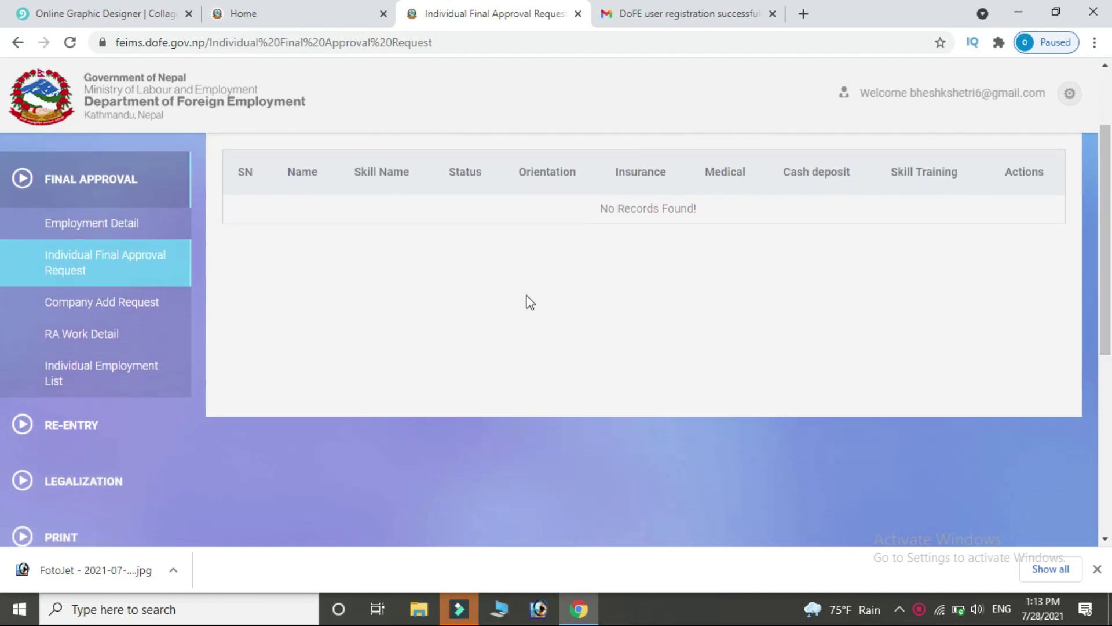
left_click(131, 299)
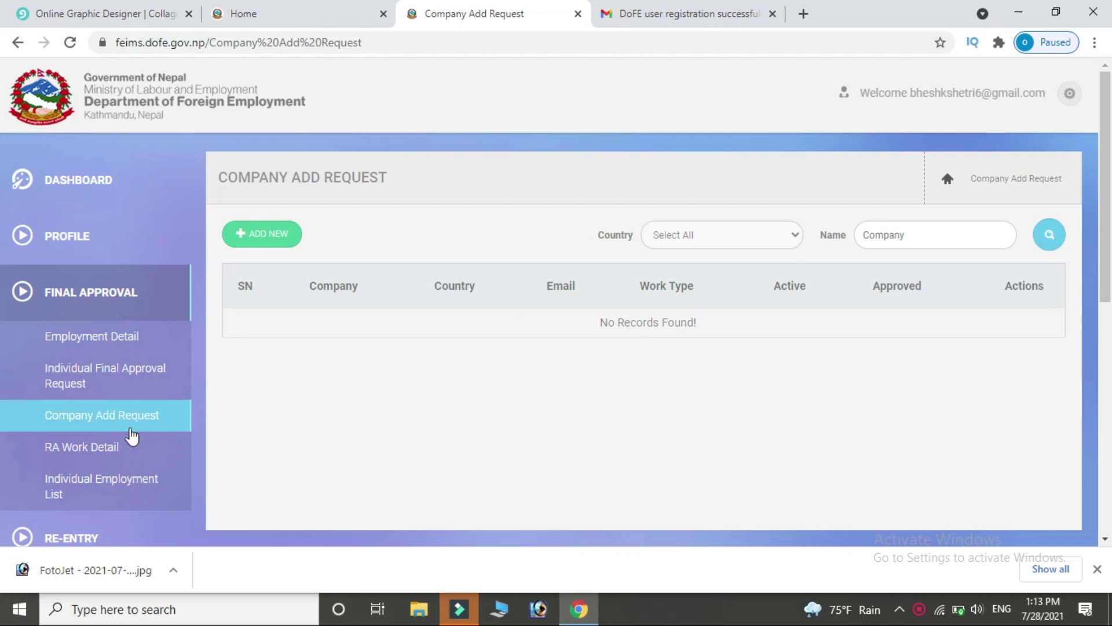
left_click(122, 458)
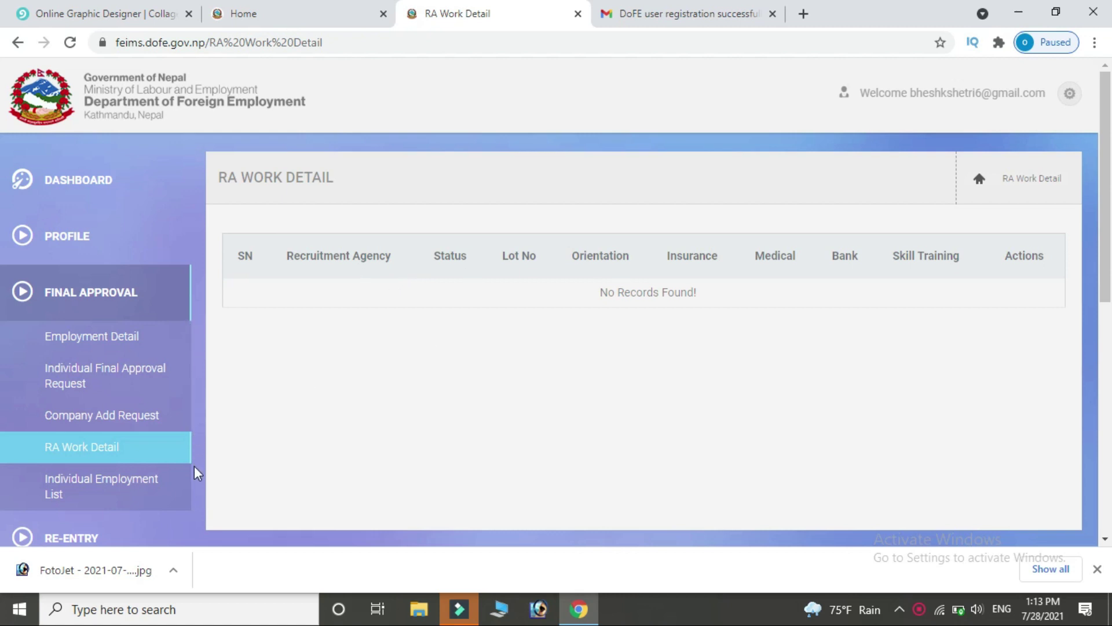
left_click(126, 492)
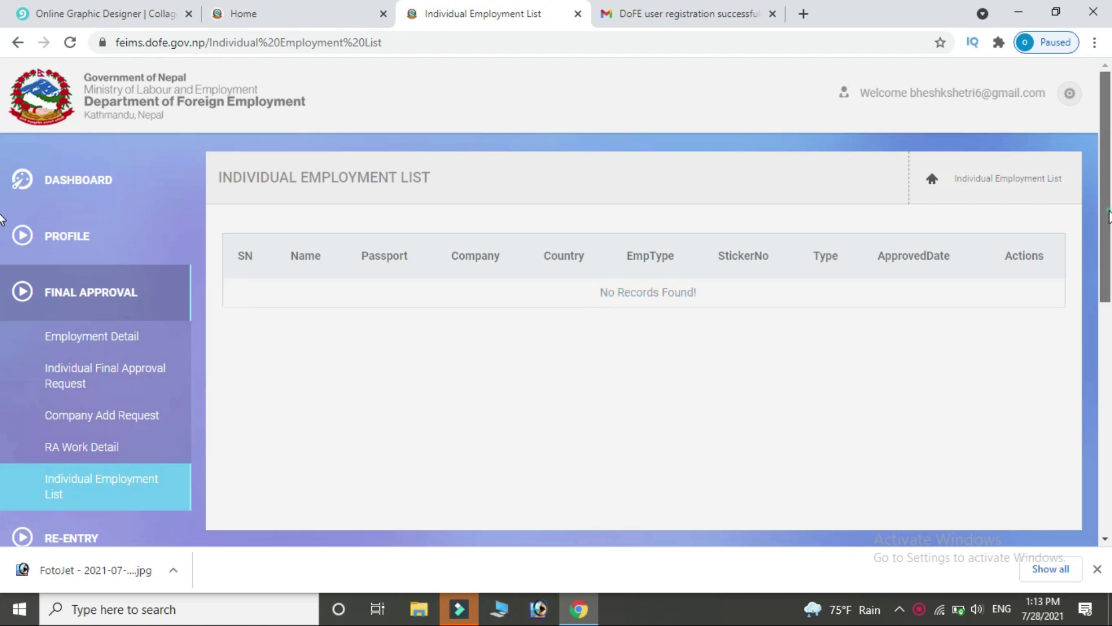
scroll(2, 285, "down", 2)
scroll(3, 285, "down", 1)
Open the individual Re-Entry request list from the Re-Entry section.
left_click(104, 365)
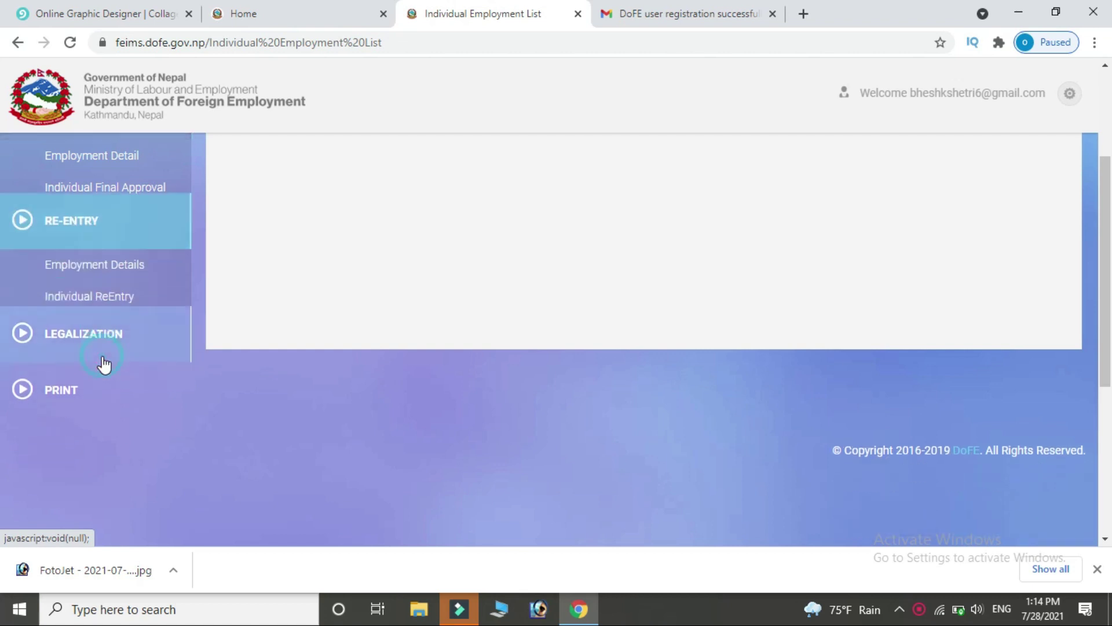
scroll(774, 343, "up", 3)
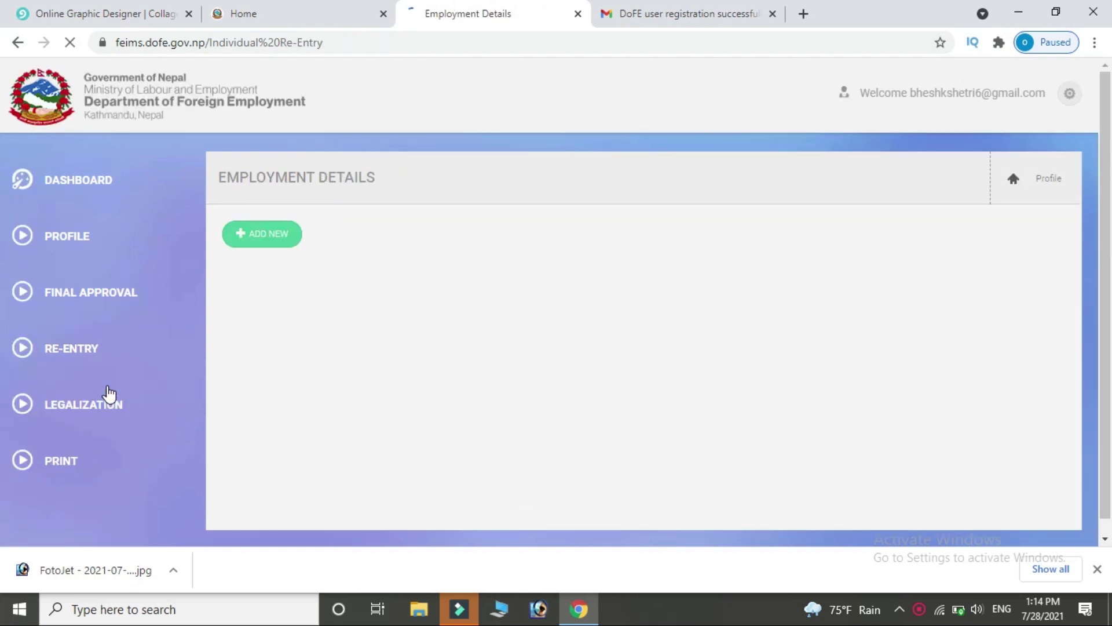
left_click(73, 433)
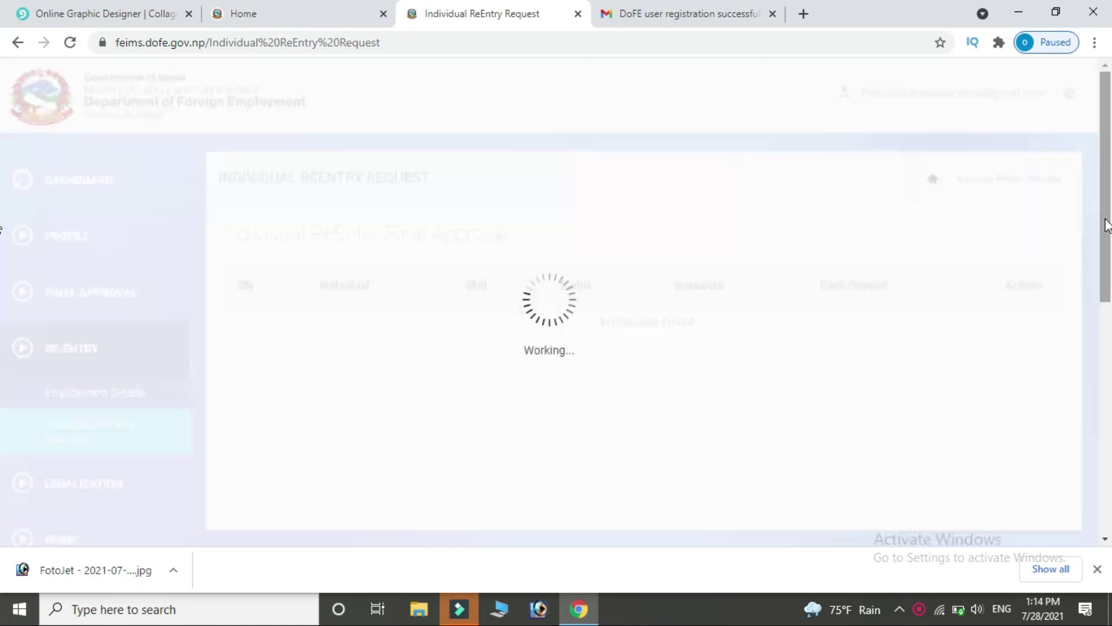
scroll(1107, 225, "down", 4)
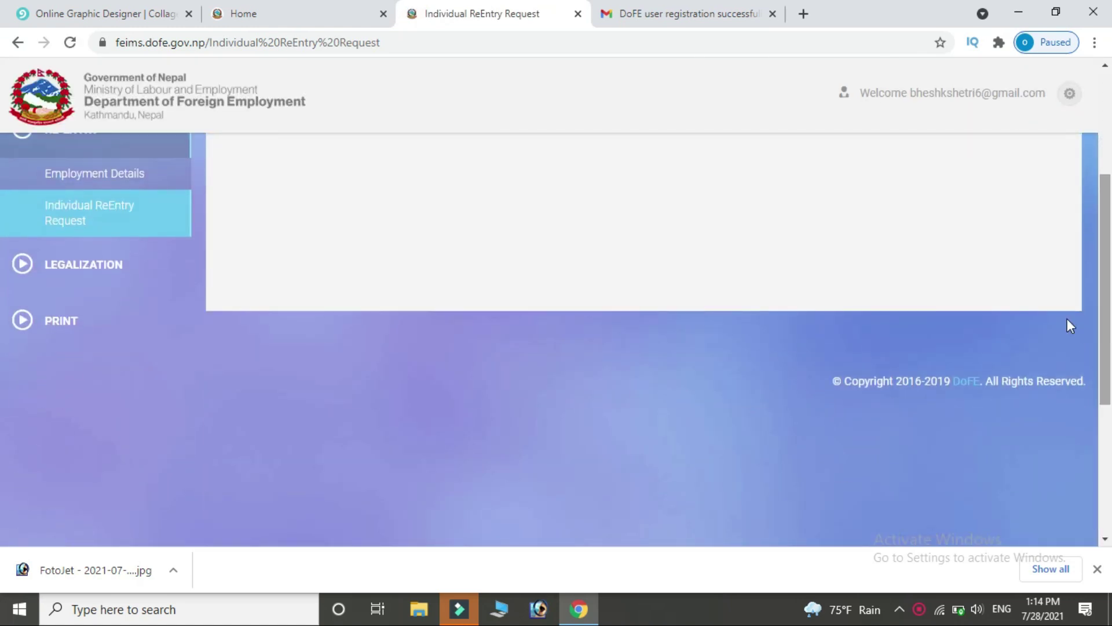
Open the individual Legalization Request list, which shows no records found.
left_click(67, 268)
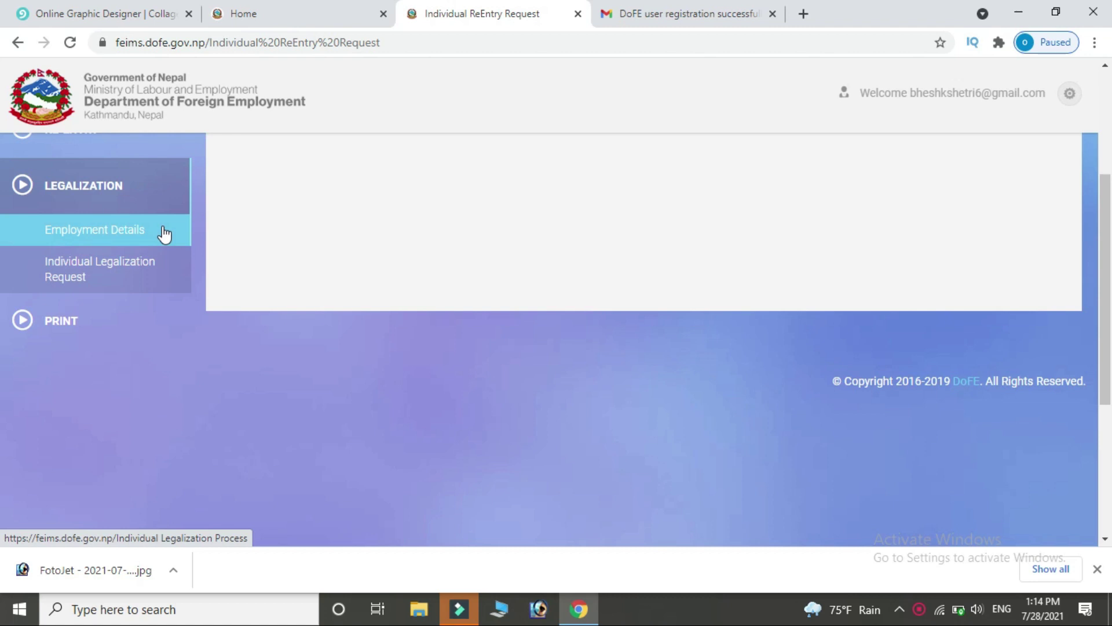
left_click(123, 281)
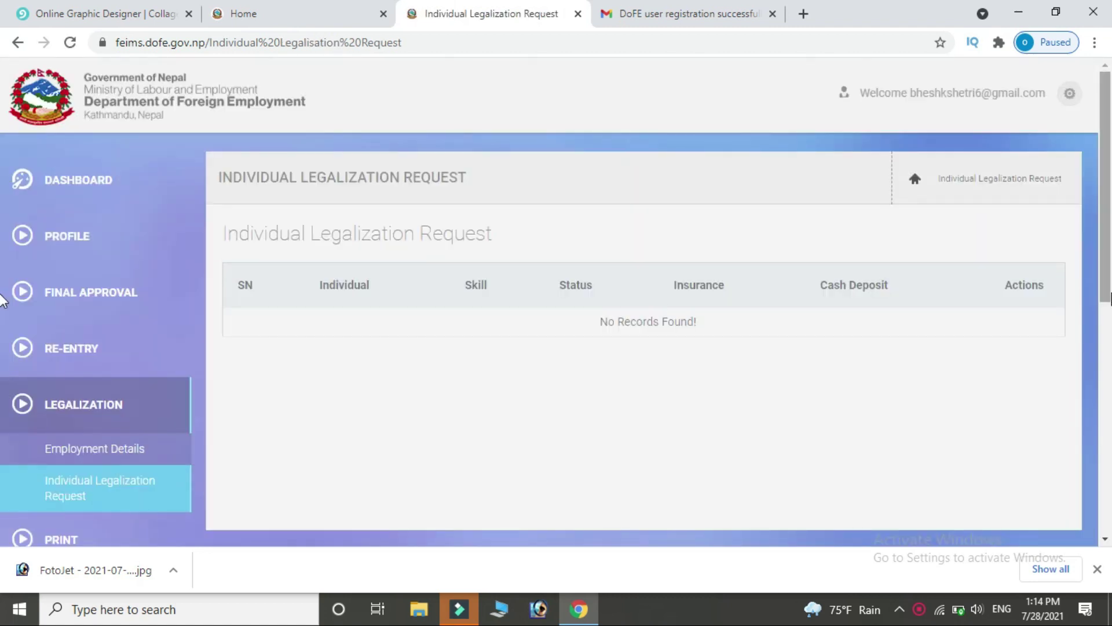
left_click_drag(1105, 238, 3, 347)
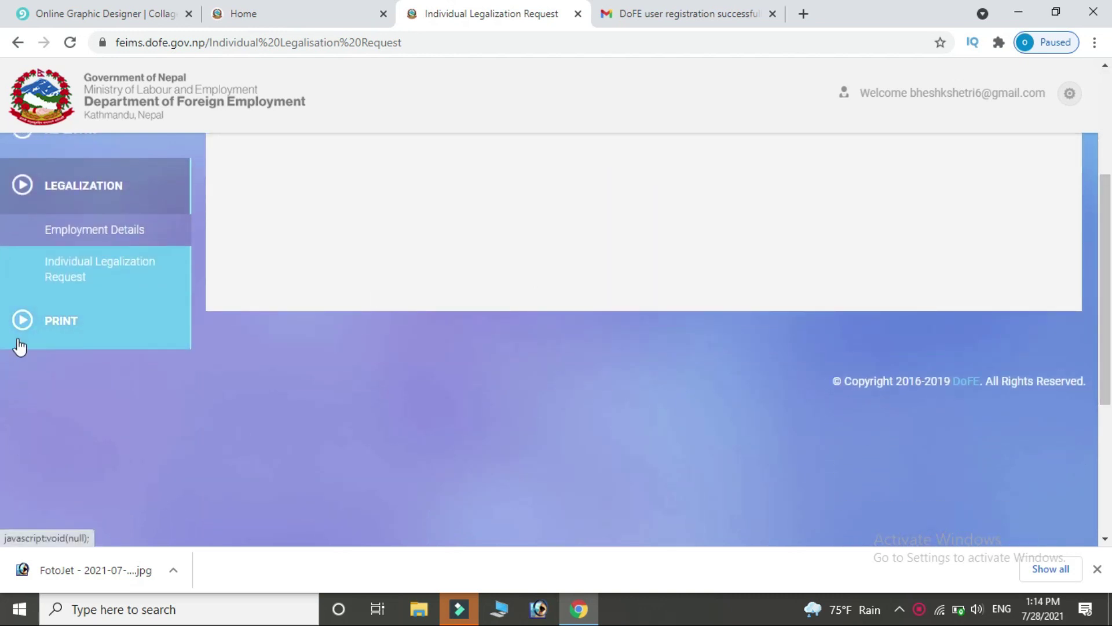
View the empty Print eSticker page, then go back to the Home dashboard.
left_click(150, 320)
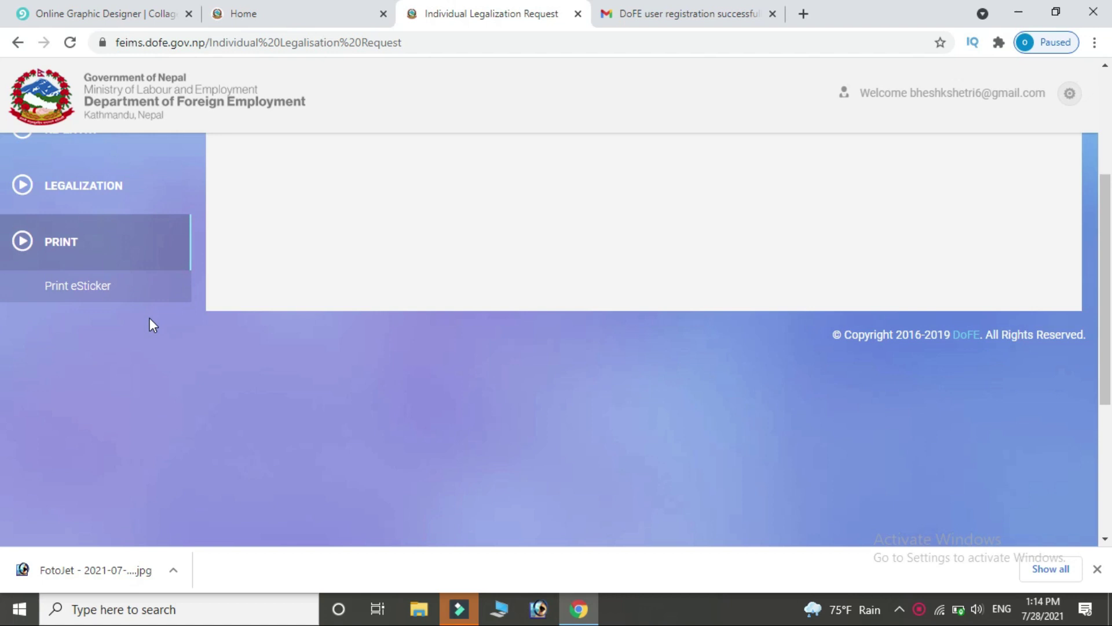
scroll(3, 368, "up", 4)
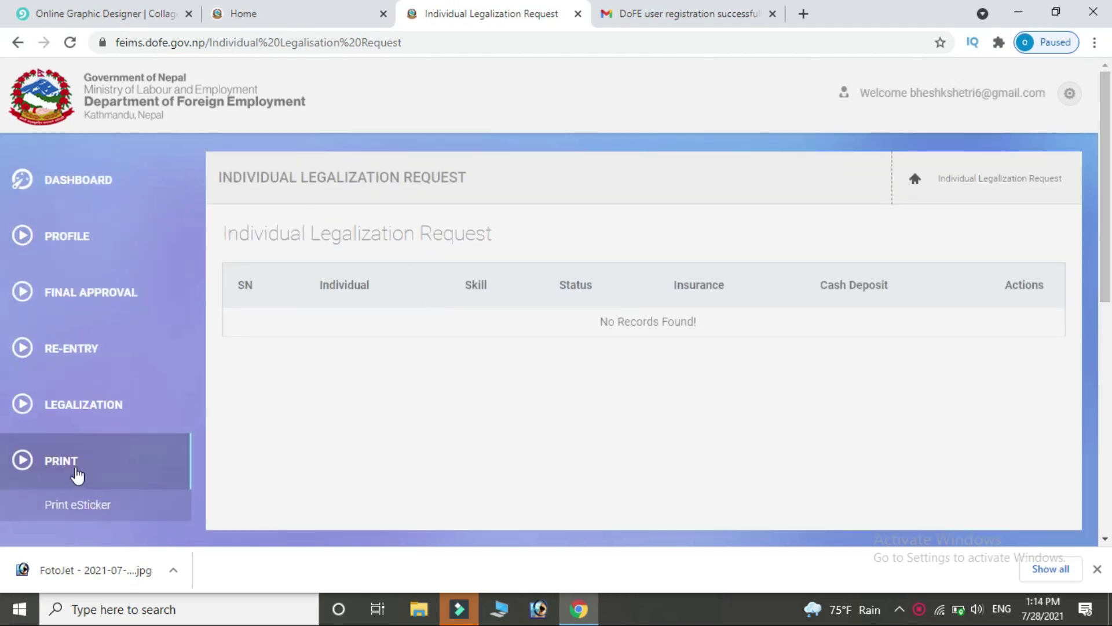
left_click(118, 505)
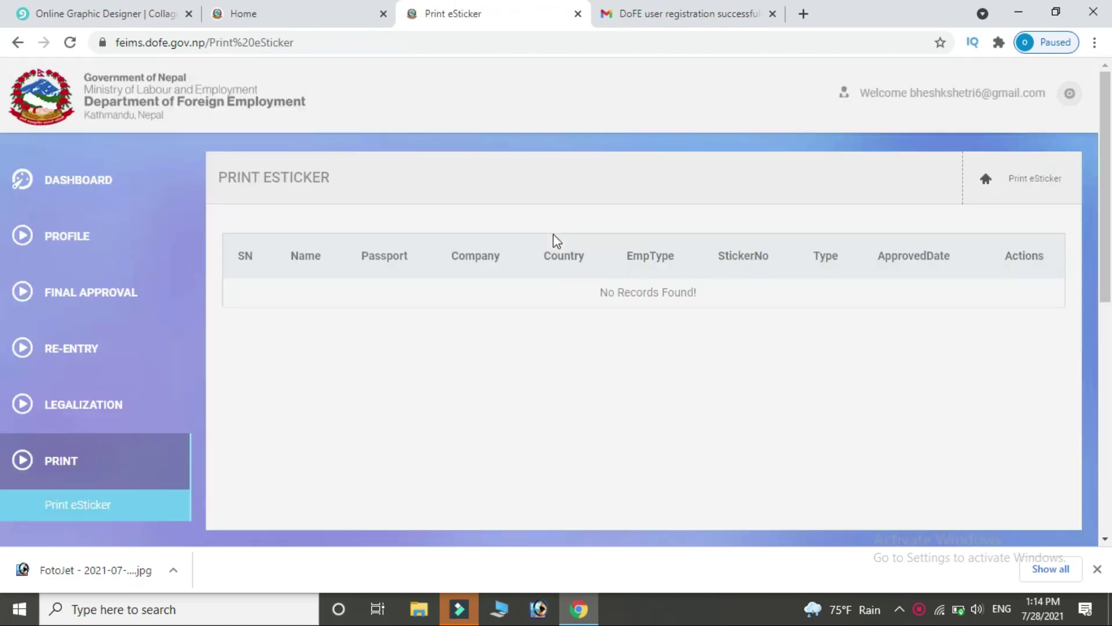
left_click(1018, 182)
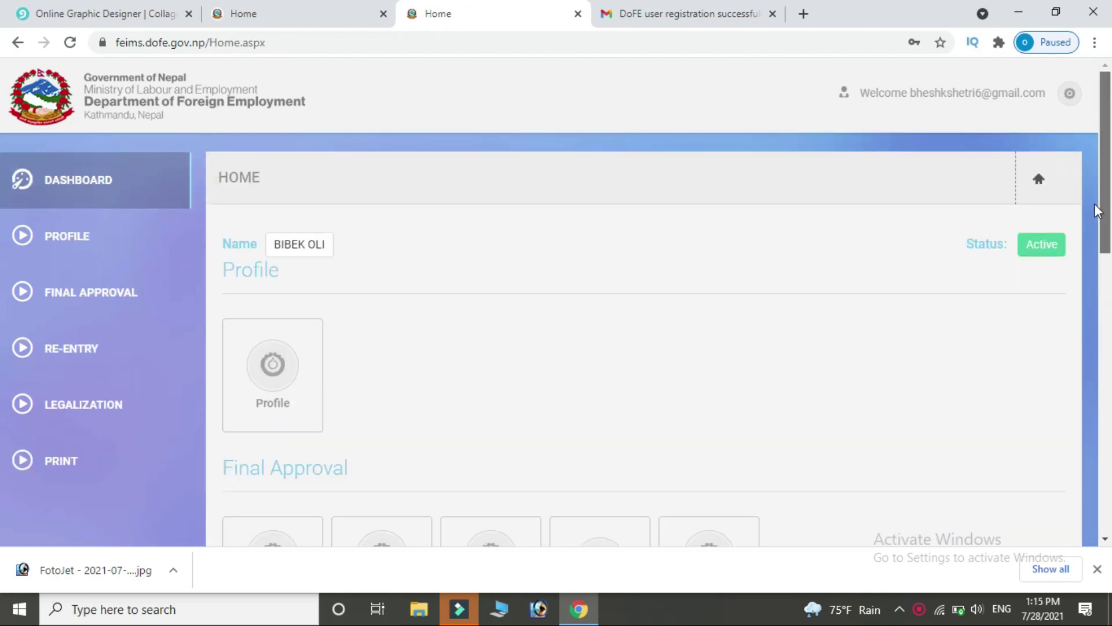
scroll(1097, 209, "down", 1)
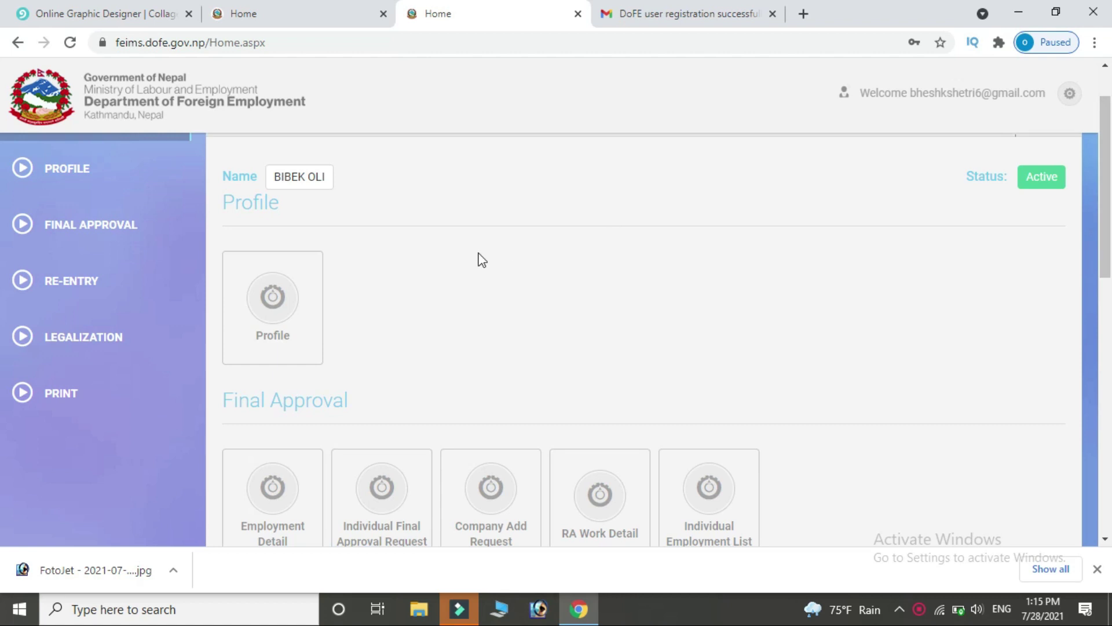
left_click(271, 300)
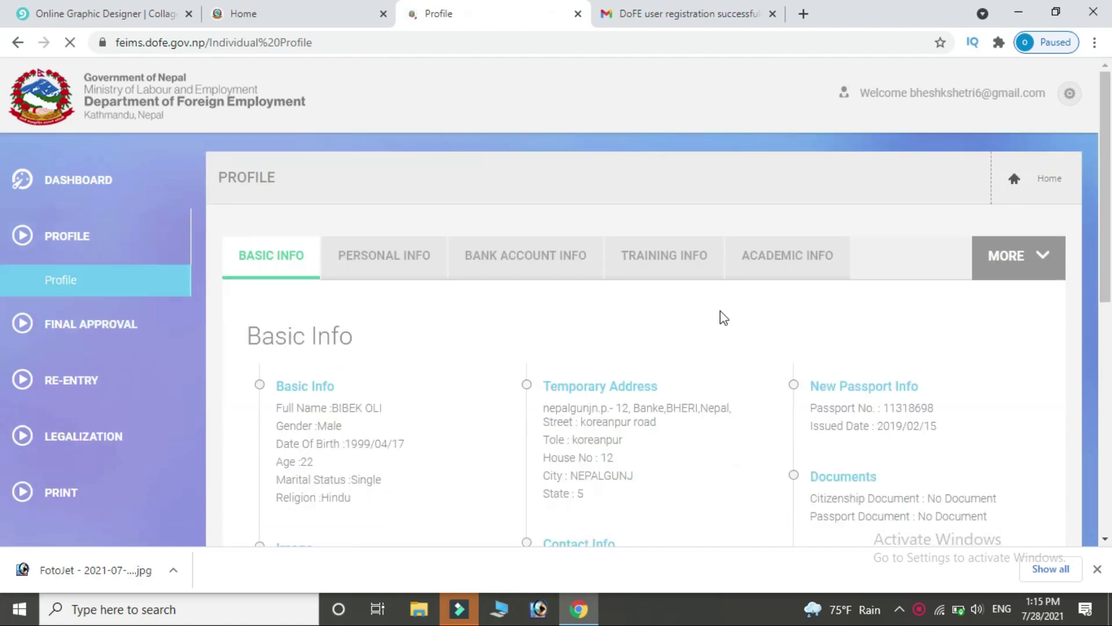
left_click(17, 42)
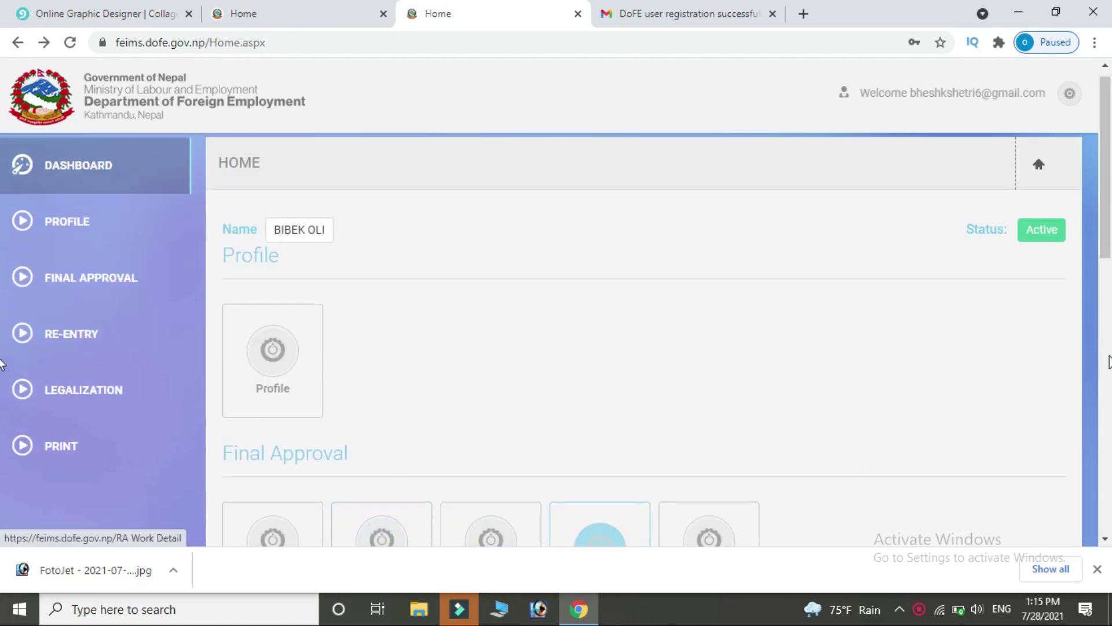
scroll(2, 267, "down", 2)
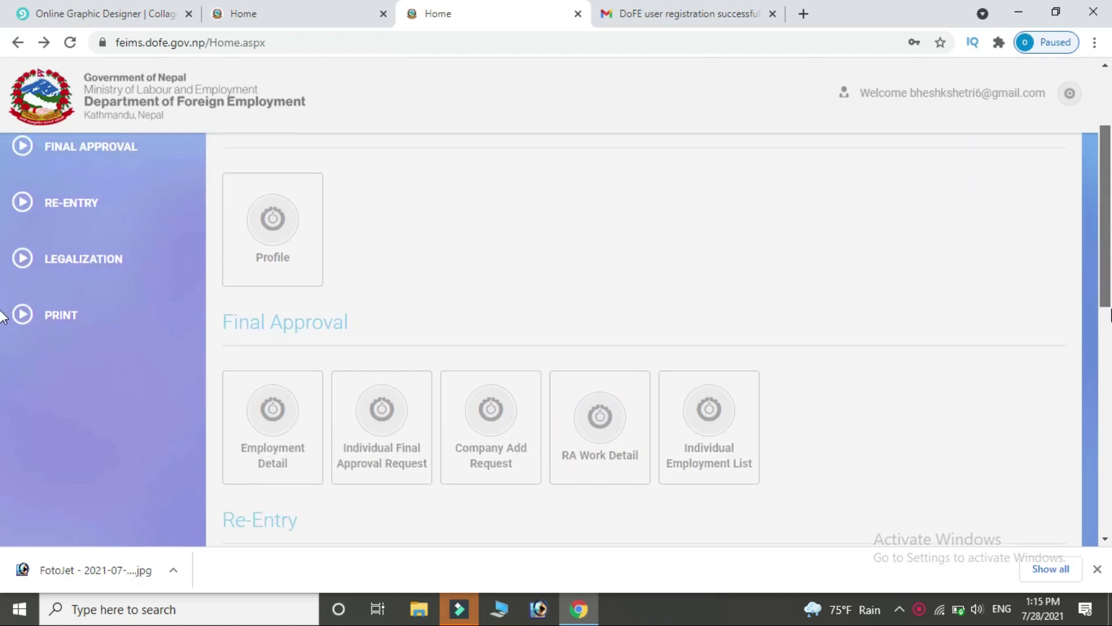
scroll(2, 318, "down", 1)
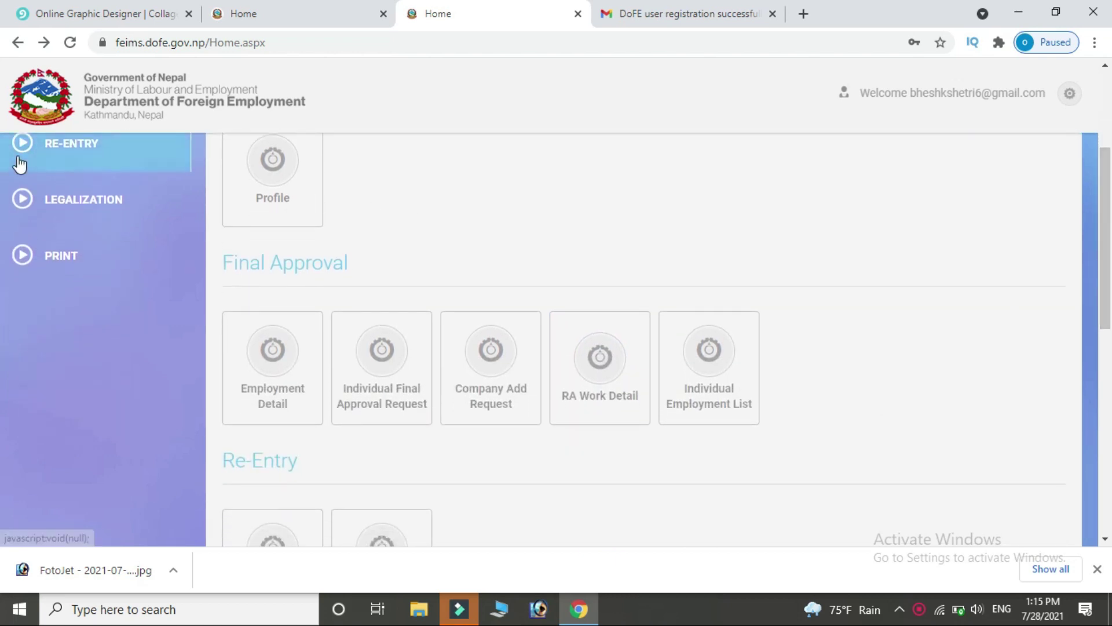
left_click_drag(1104, 286, 1110, 484)
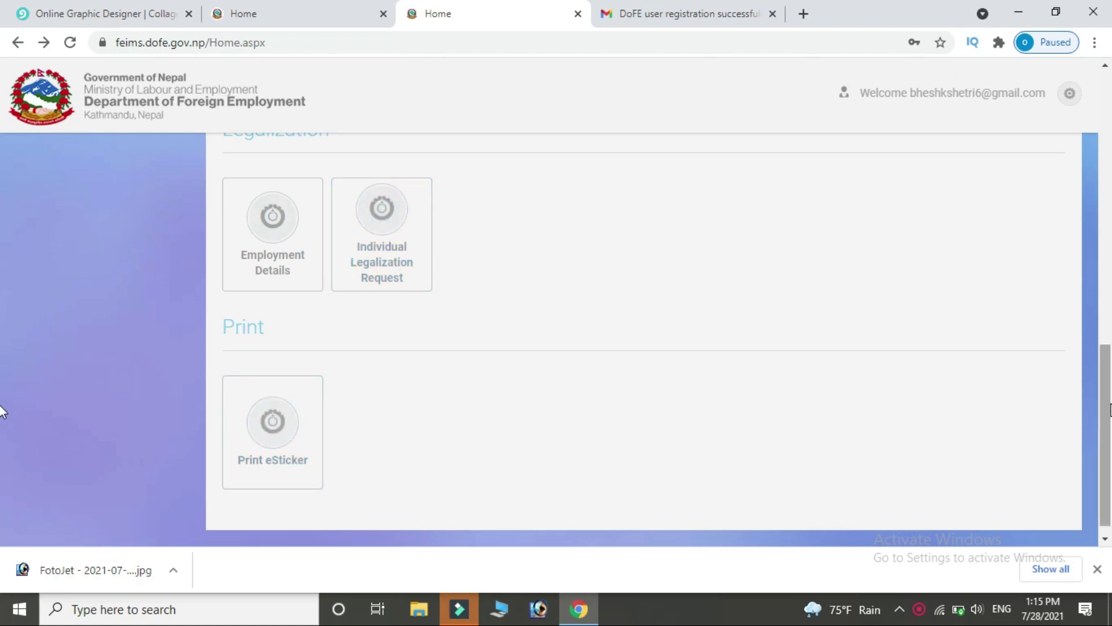
left_click_drag(1110, 409, 1110, 92)
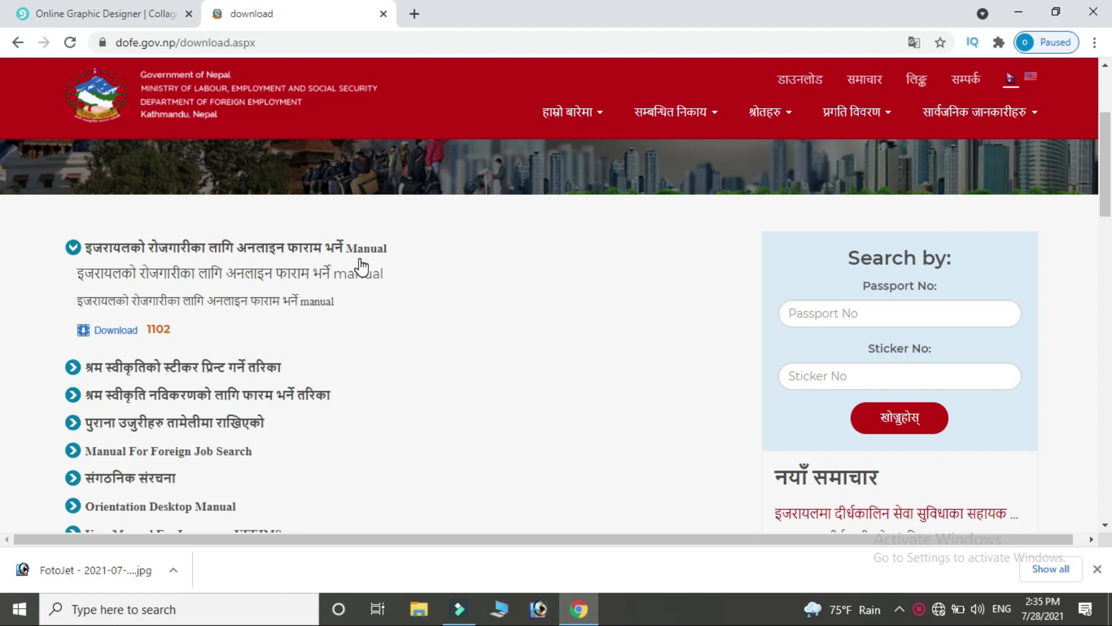
Expand the 'श्रम स्वीकृतिको स्टीकर प्रिन्ट गर्ने तरिका' entry to show its download link.
left_click(188, 373)
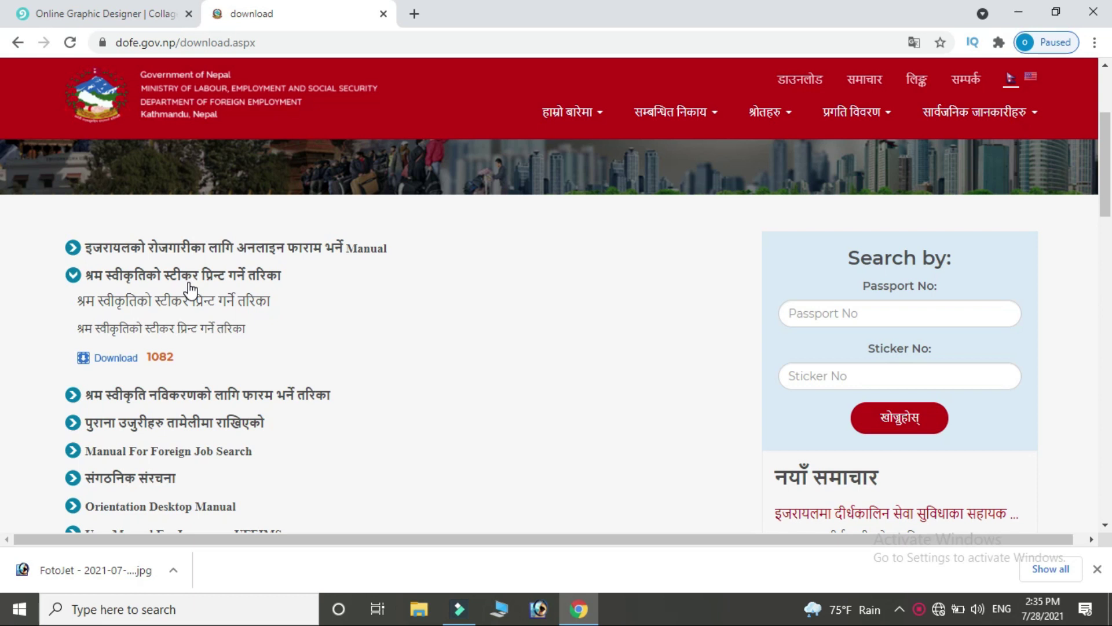
mouse_move(459, 608)
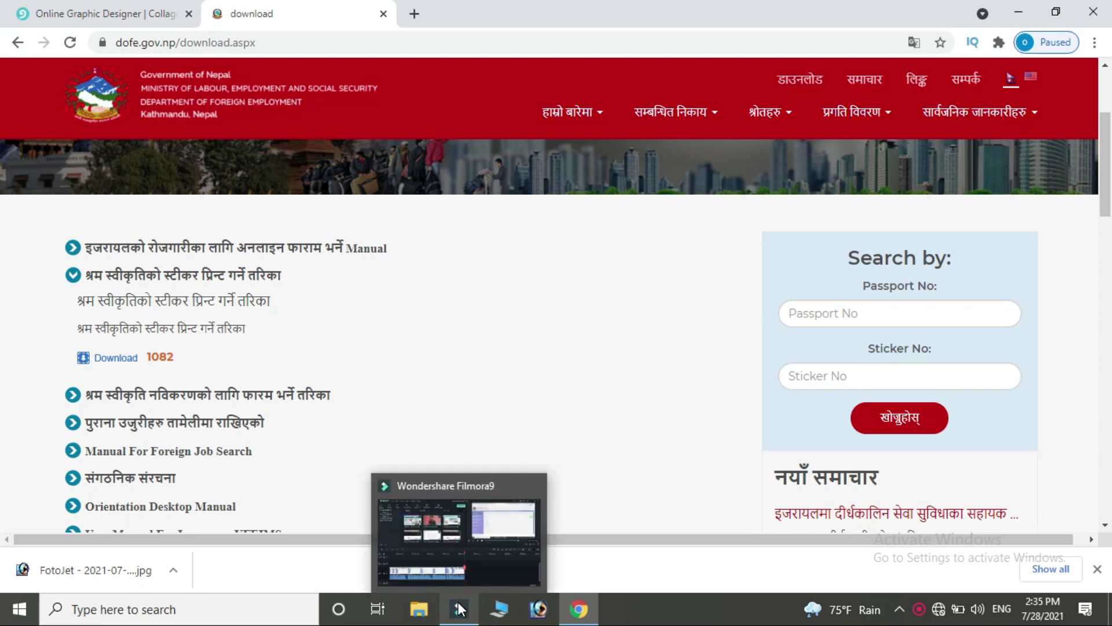